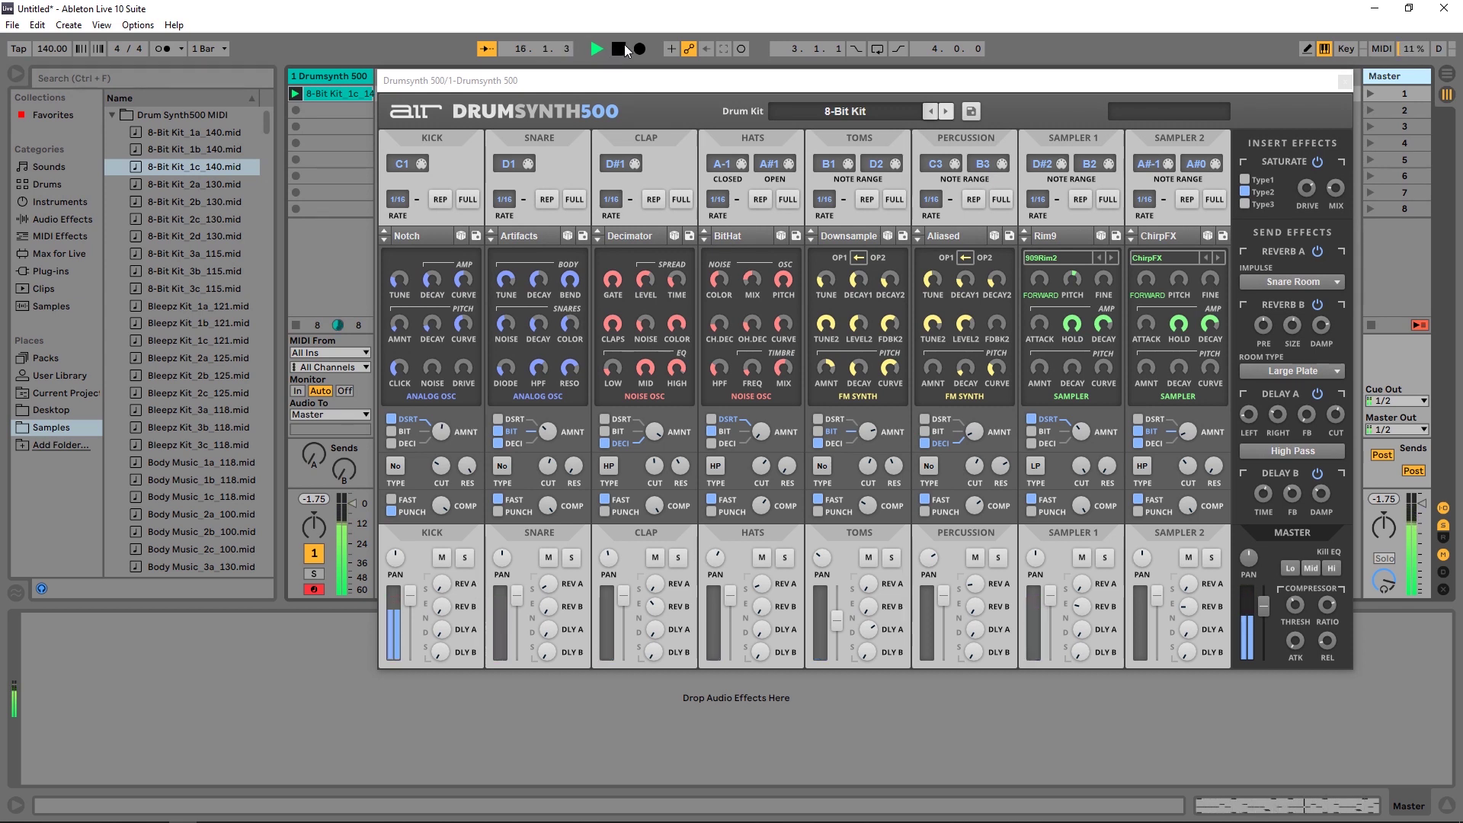
Stop the playing 8-Bit Kit clip and open the Drumsynth 500 drum kit list
left_click(619, 49)
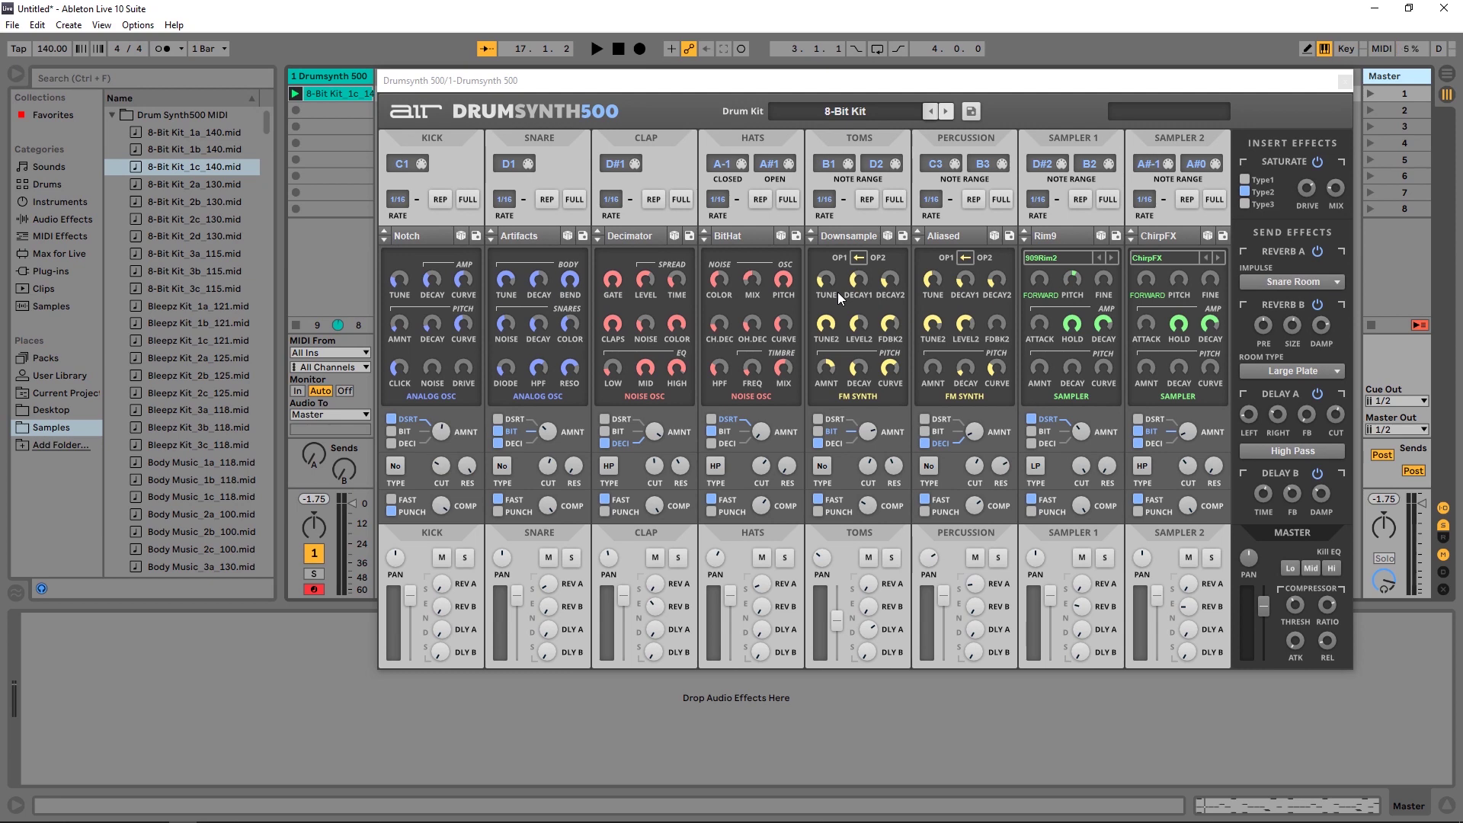
left_click(883, 110)
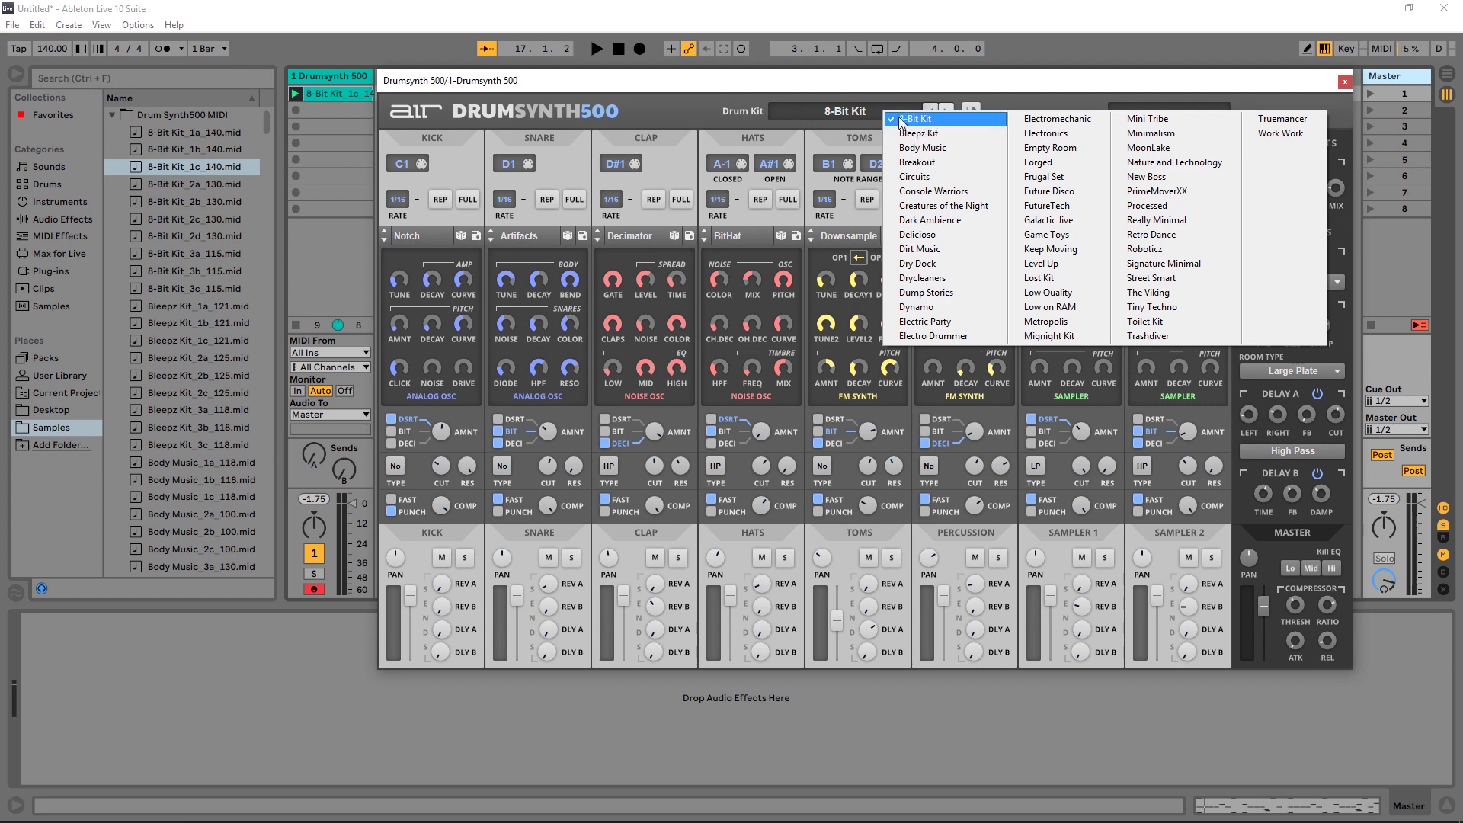
Keep the 8-Bit Kit, load 8-Bit Kit_2c.mid into the clip slot, and play it once
left_click(684, 102)
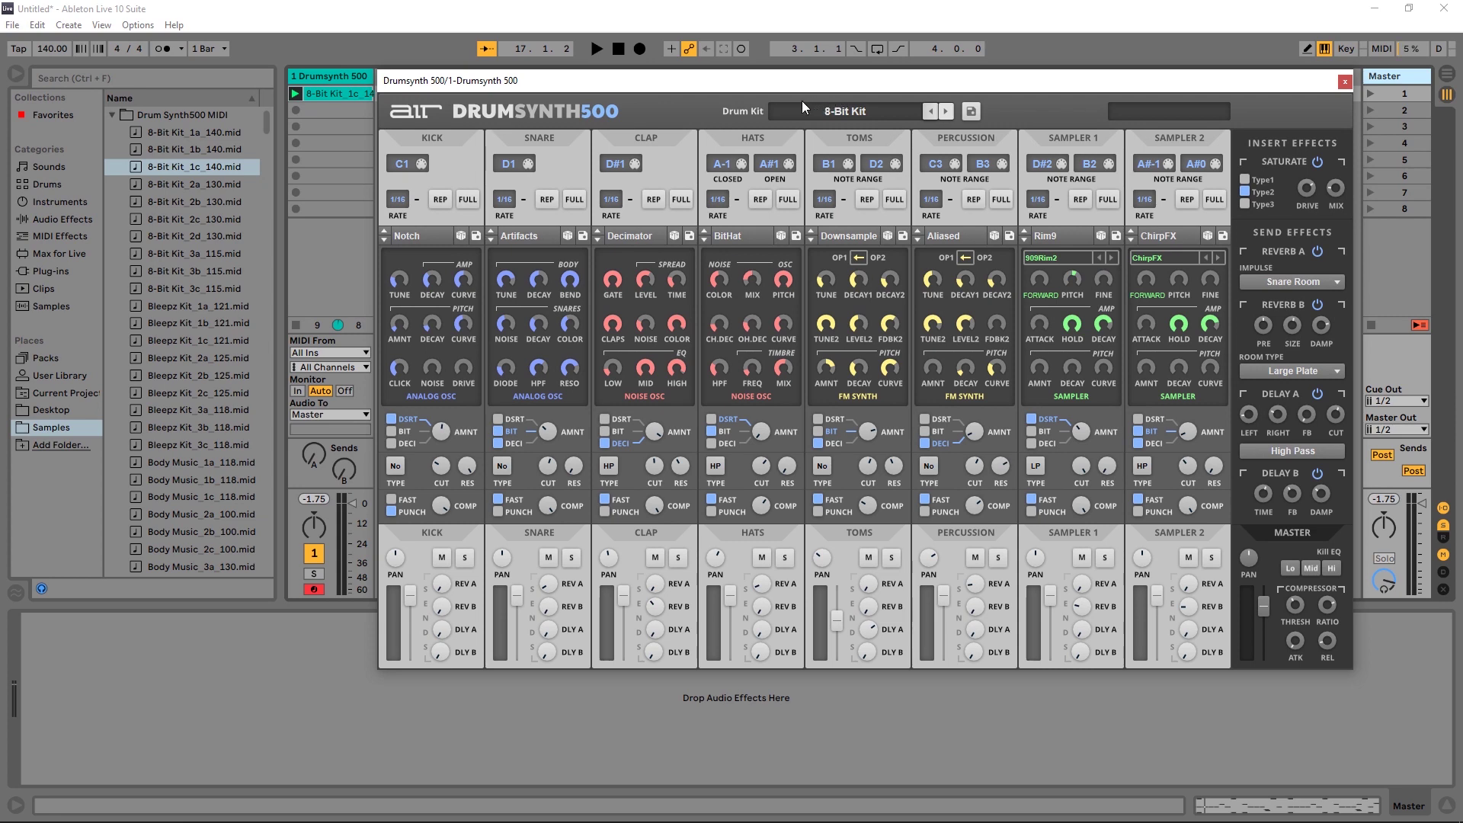
left_click(266, 131)
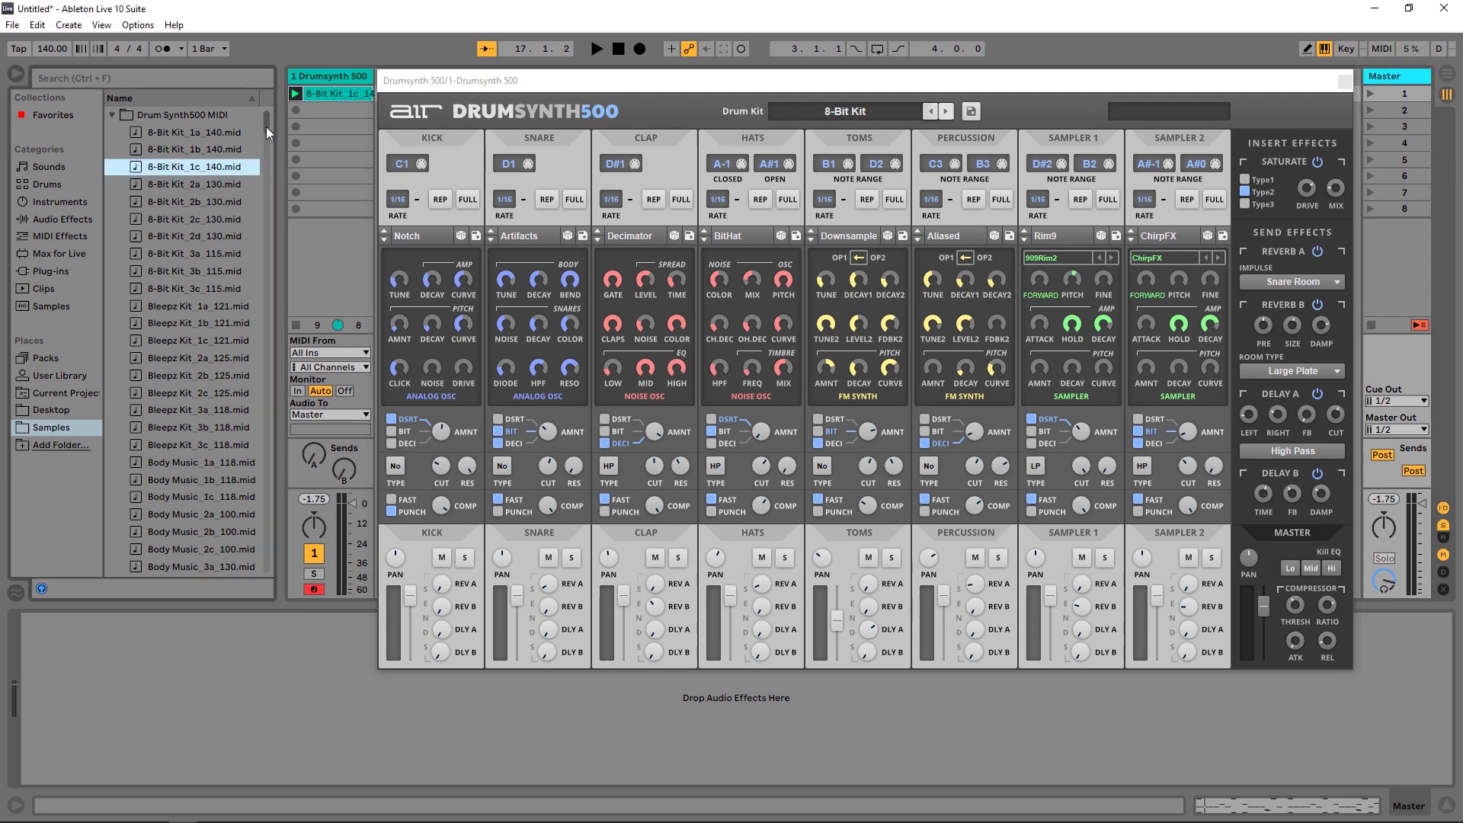
mouse_move(266, 126)
left_mouse_down()
mouse_move(294, 340)
mouse_move(285, 116)
left_mouse_up()
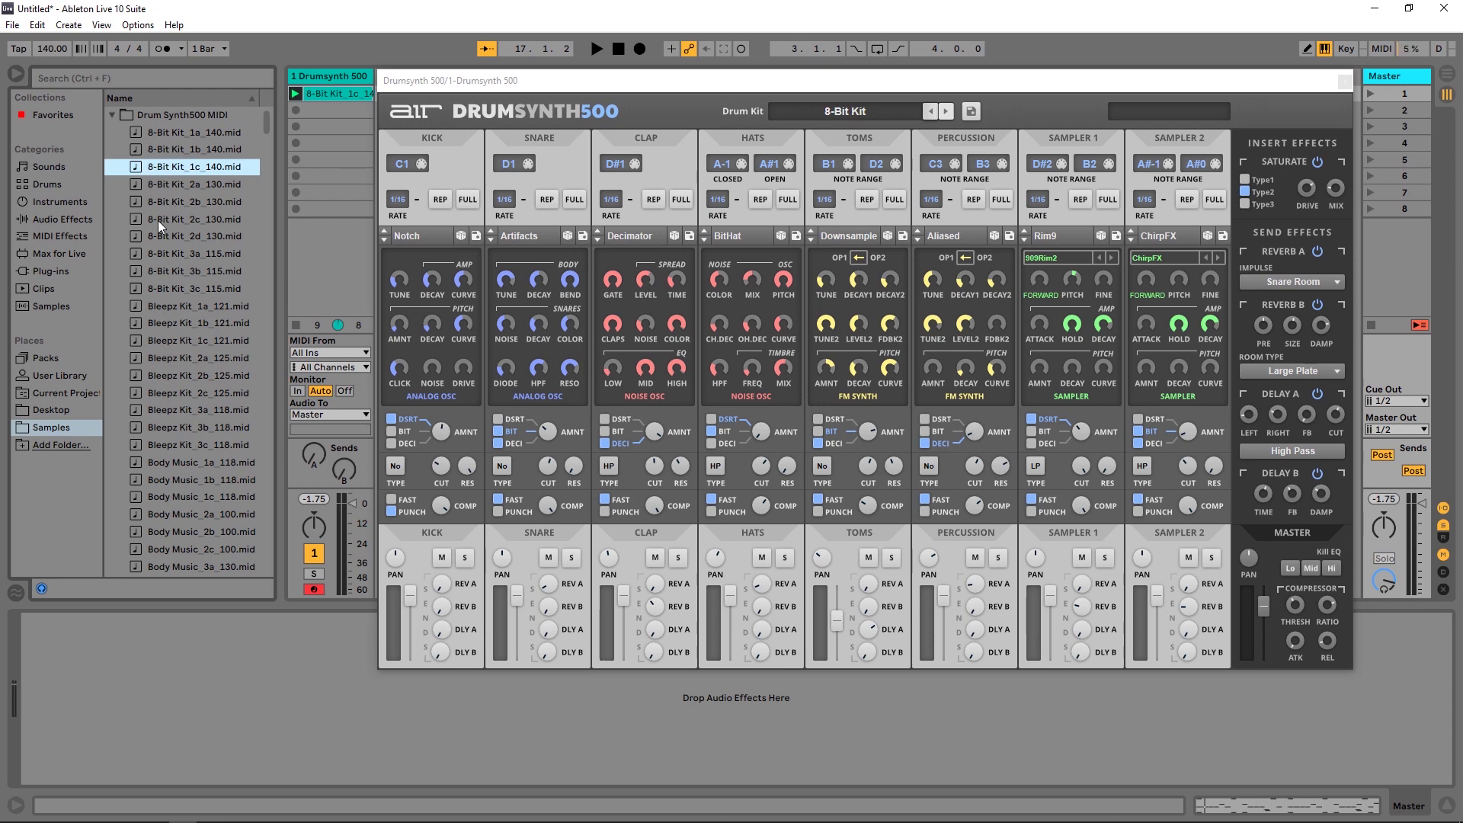
left_click_drag(158, 220, 310, 95)
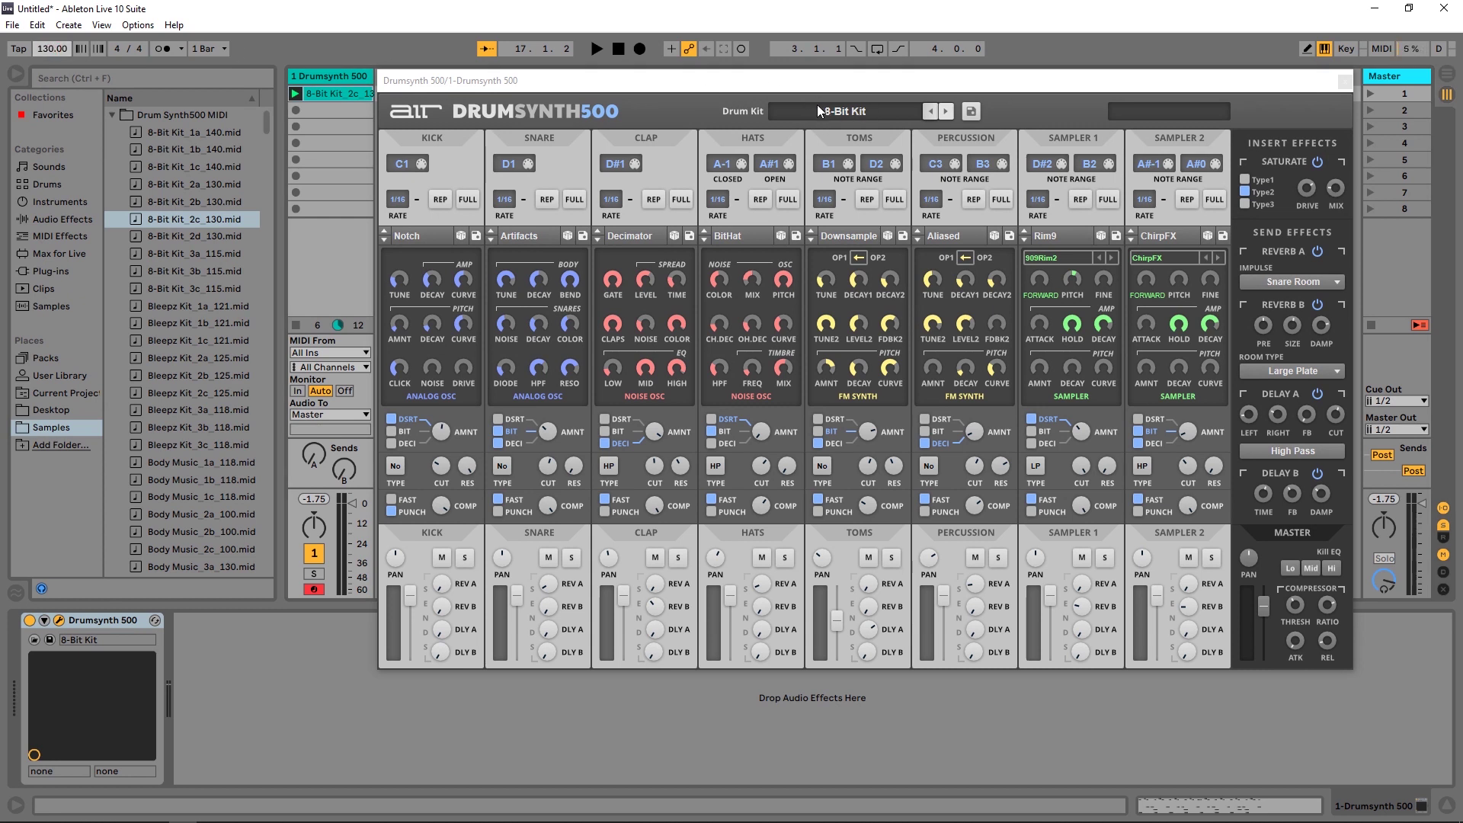
left_click(295, 94)
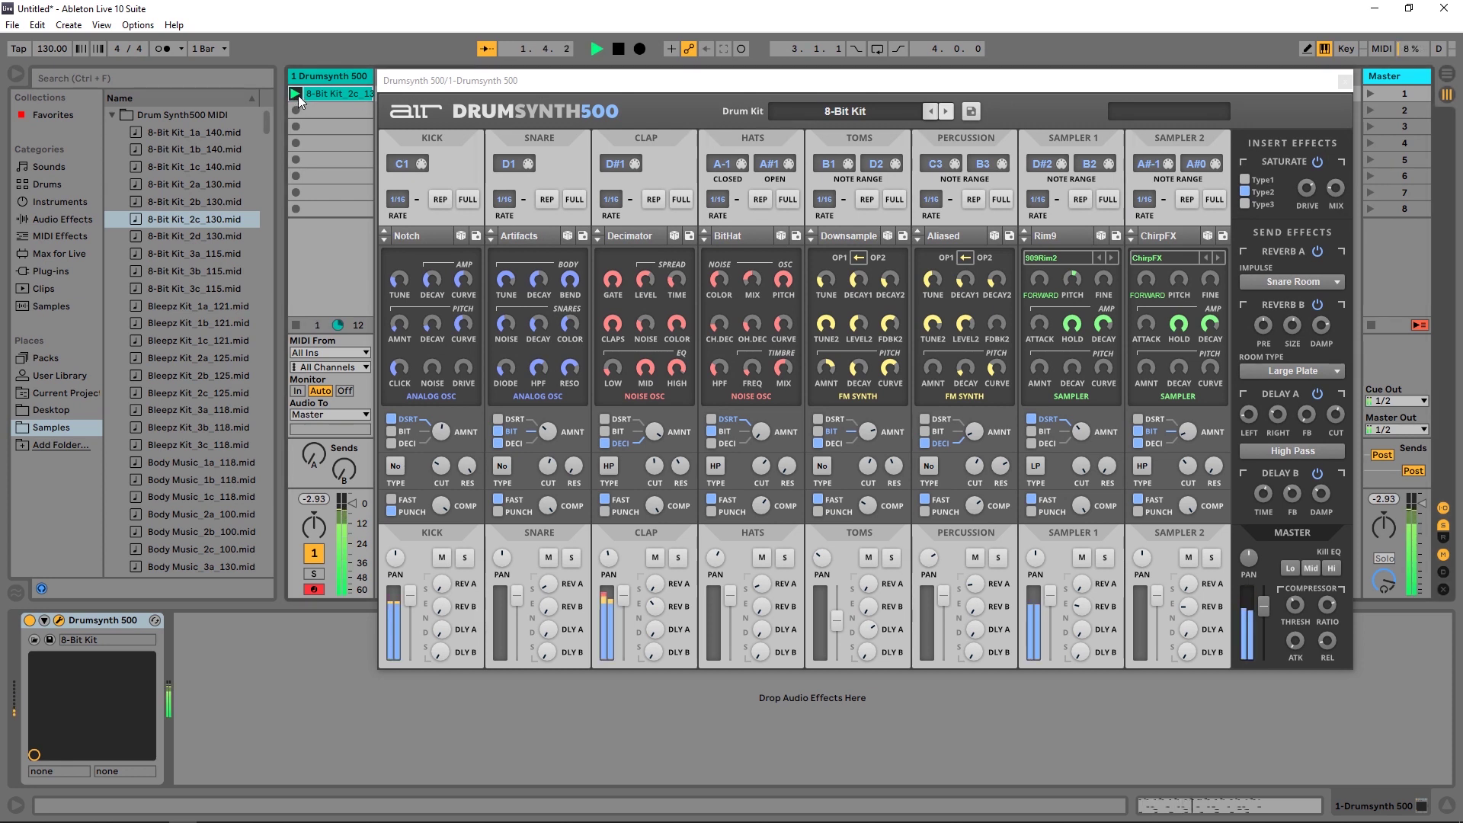
left_click(615, 49)
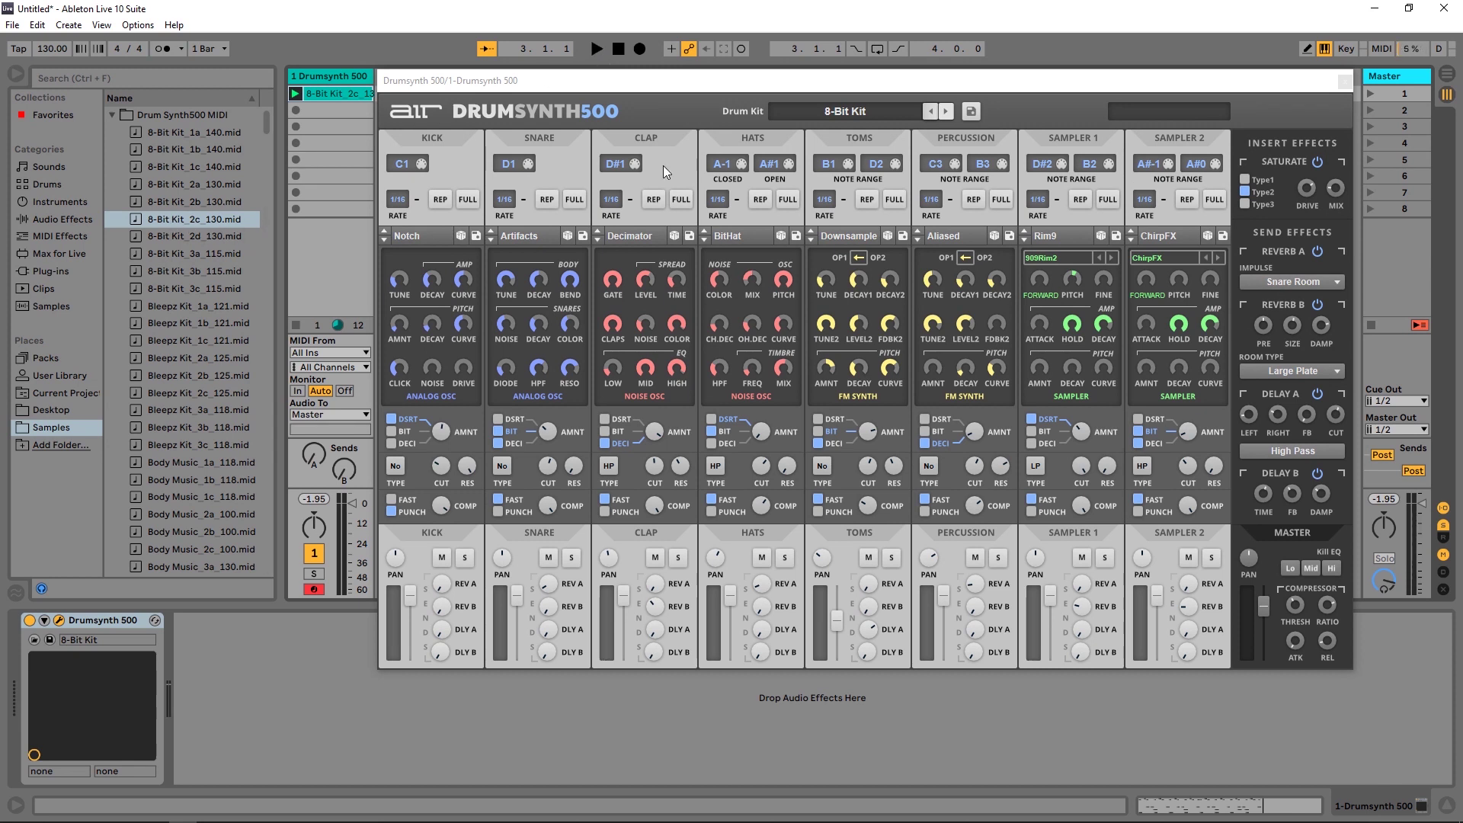
Load the Dry Dock kit and play the clip through it, then stop
left_click(836, 113)
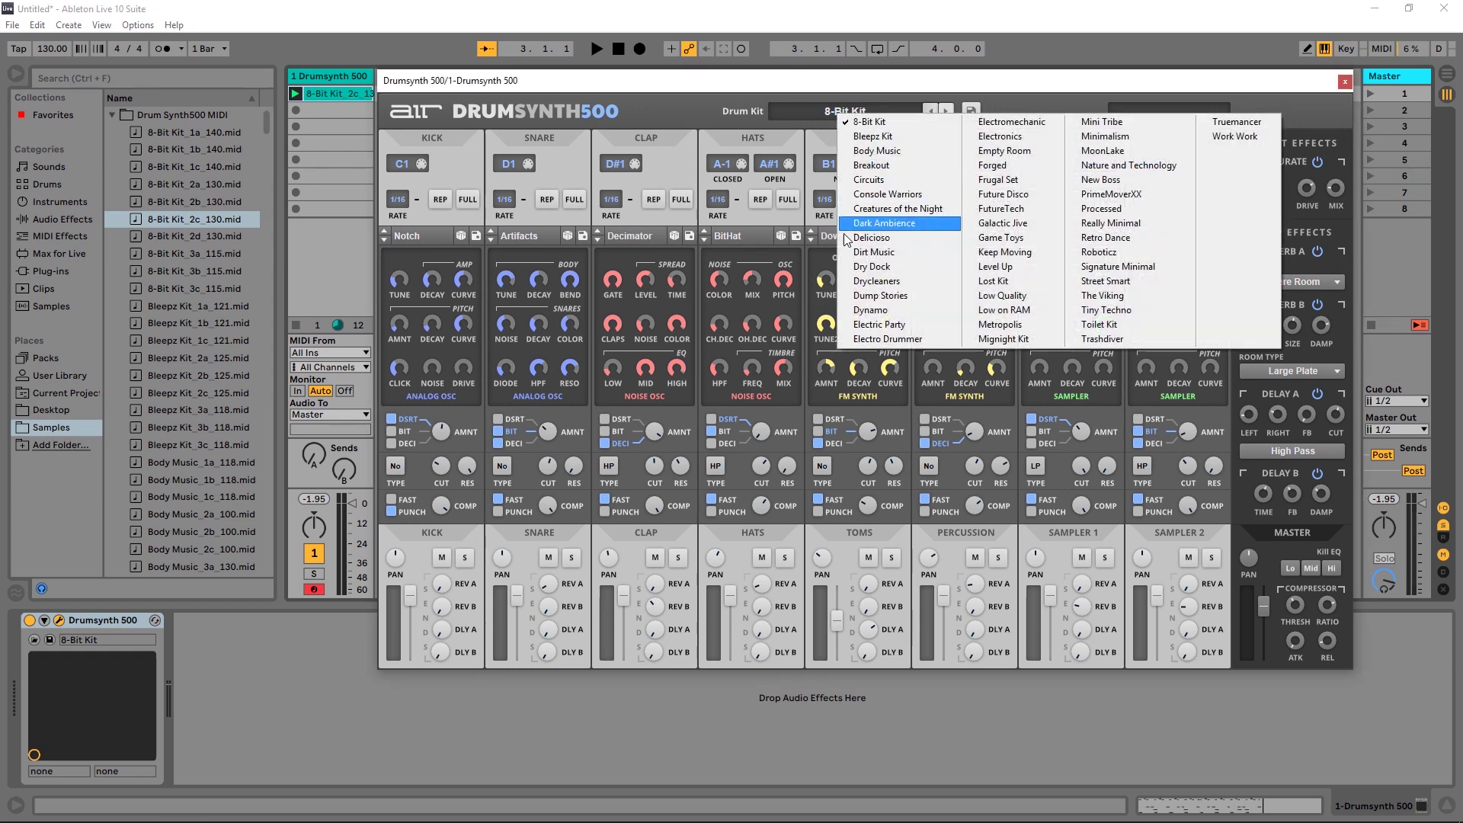
left_click(868, 266)
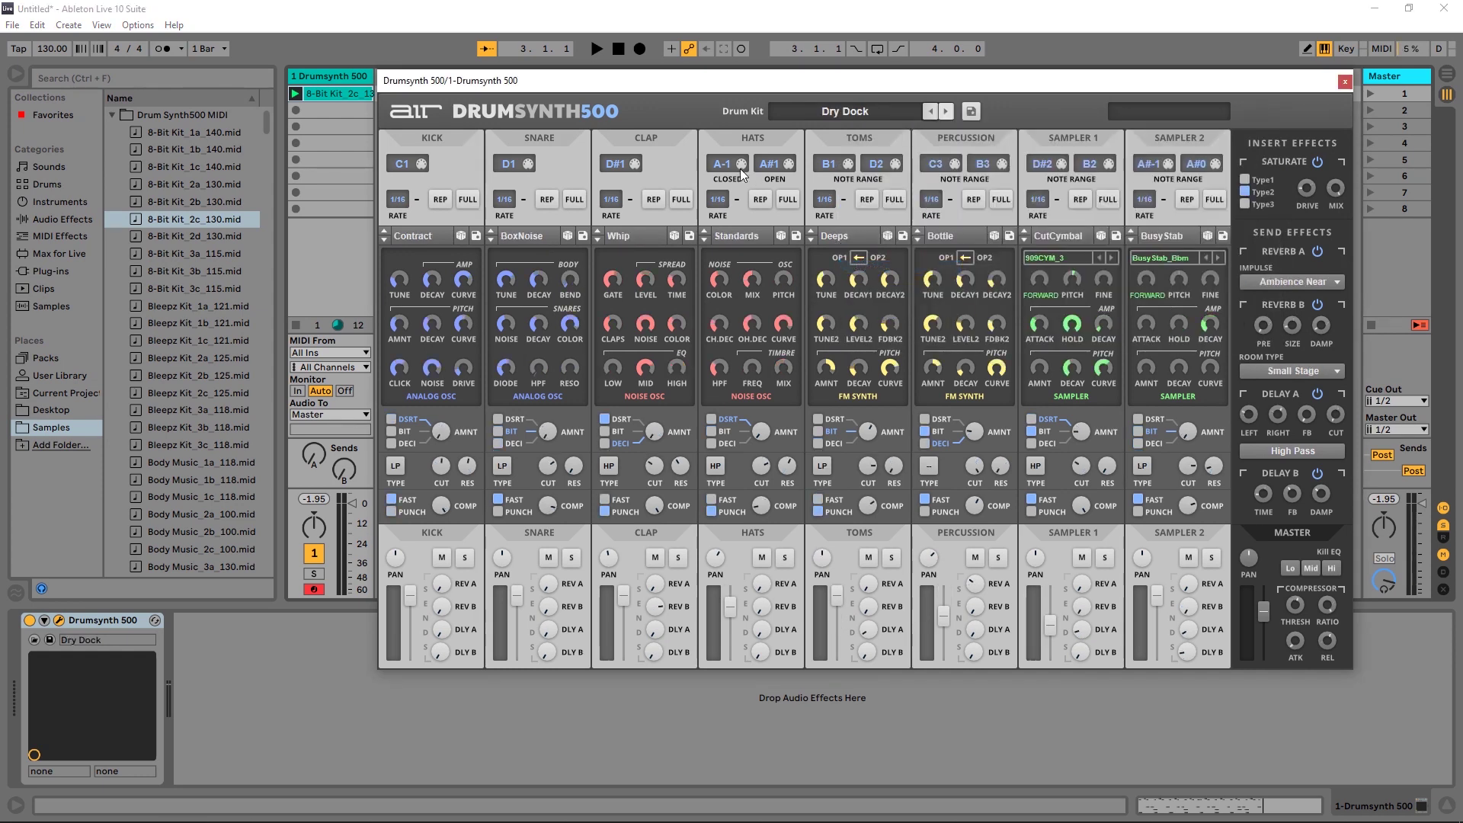
left_click(294, 94)
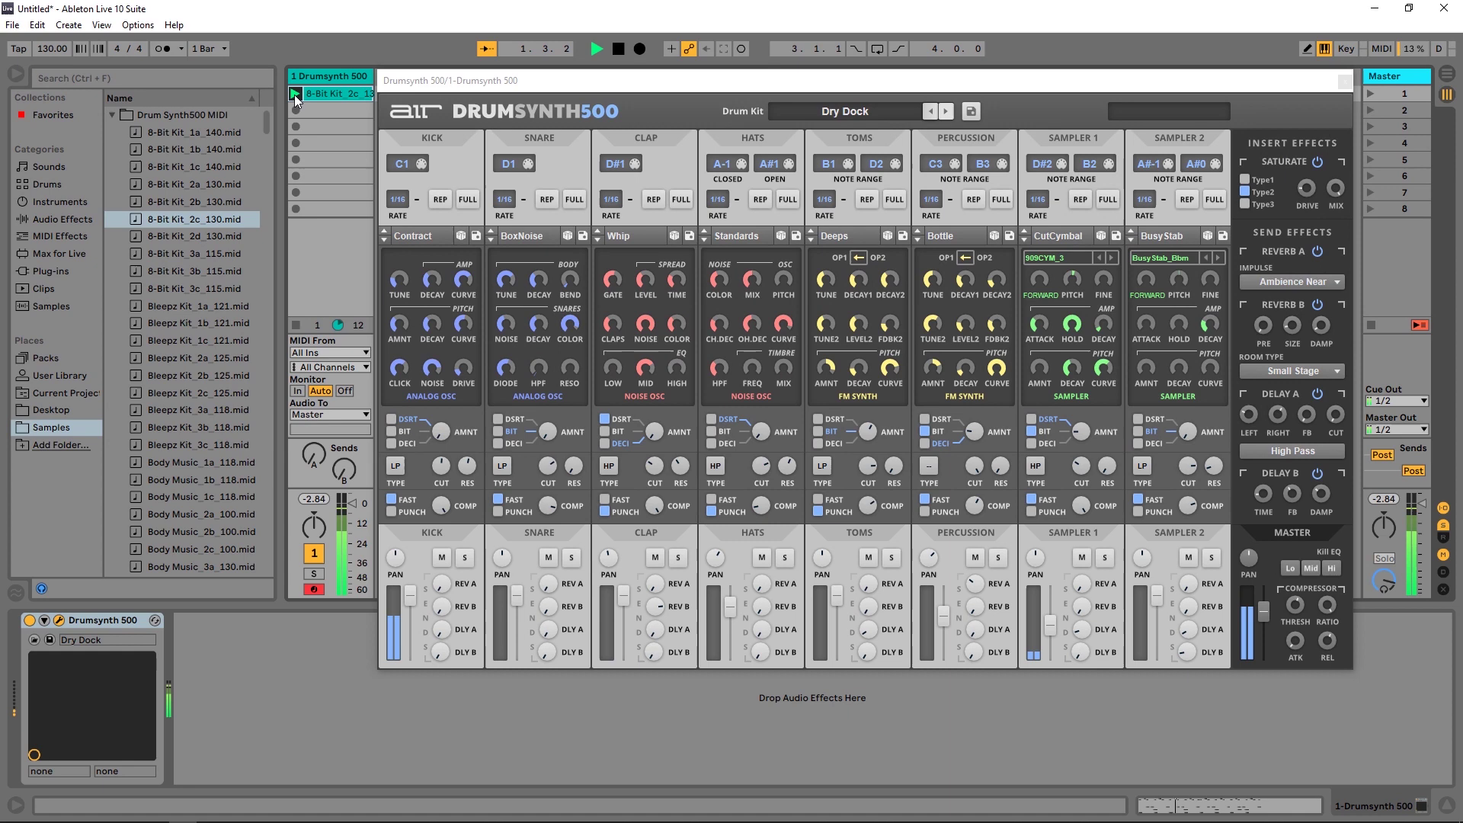
left_click(617, 49)
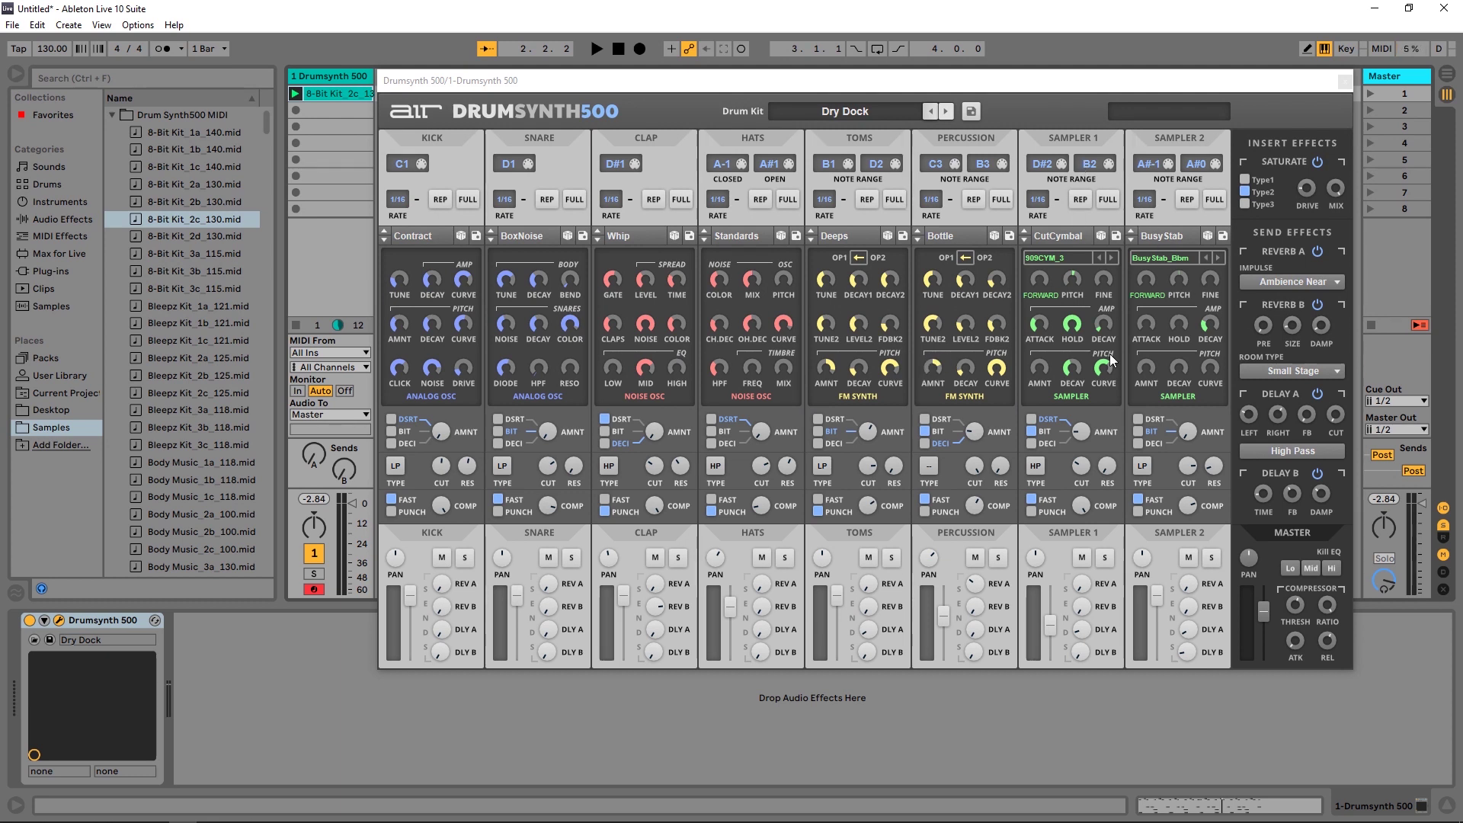
left_click(1071, 235)
mouse_move(1106, 267)
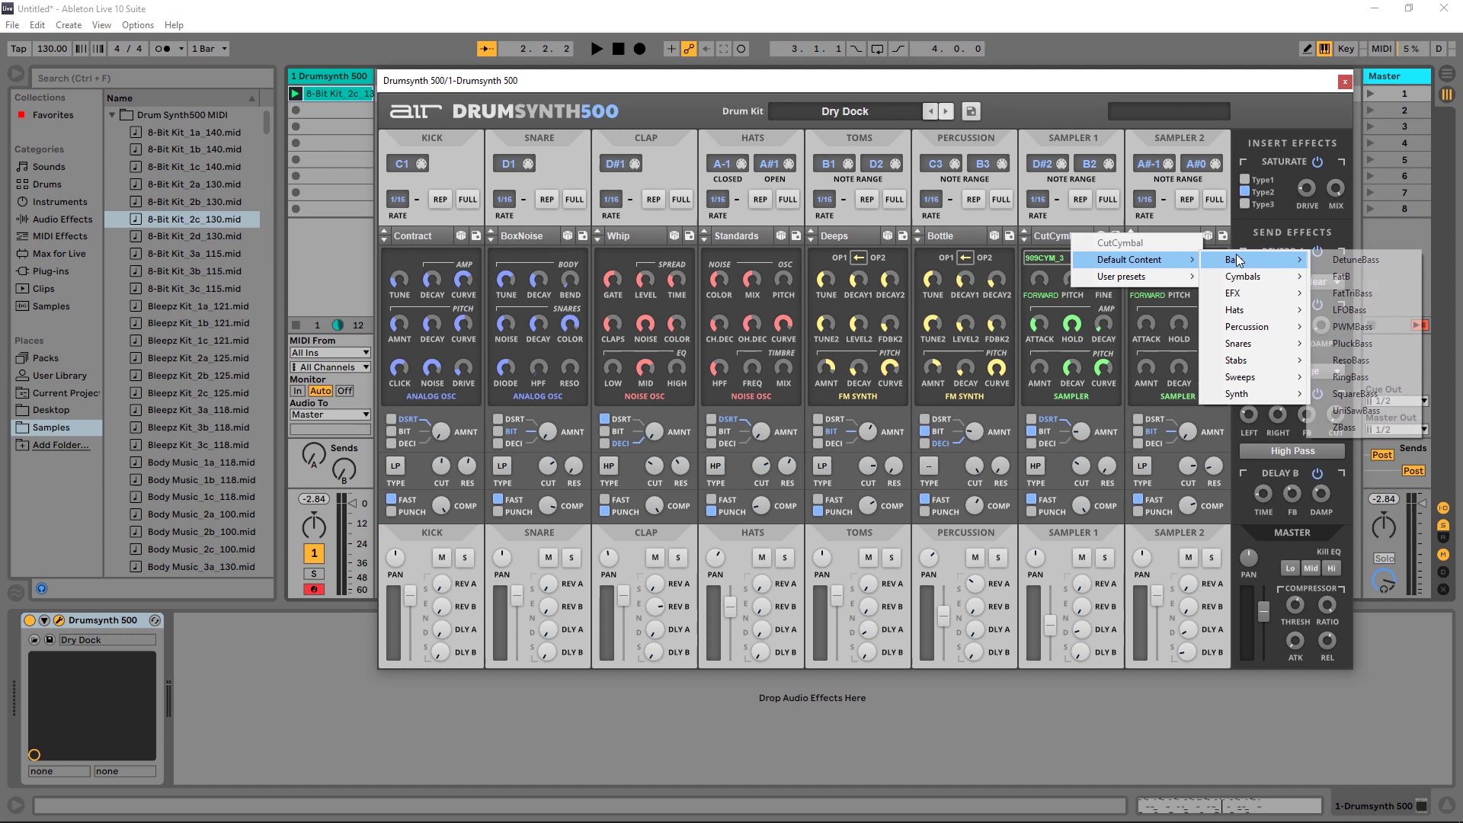
mouse_move(1226, 332)
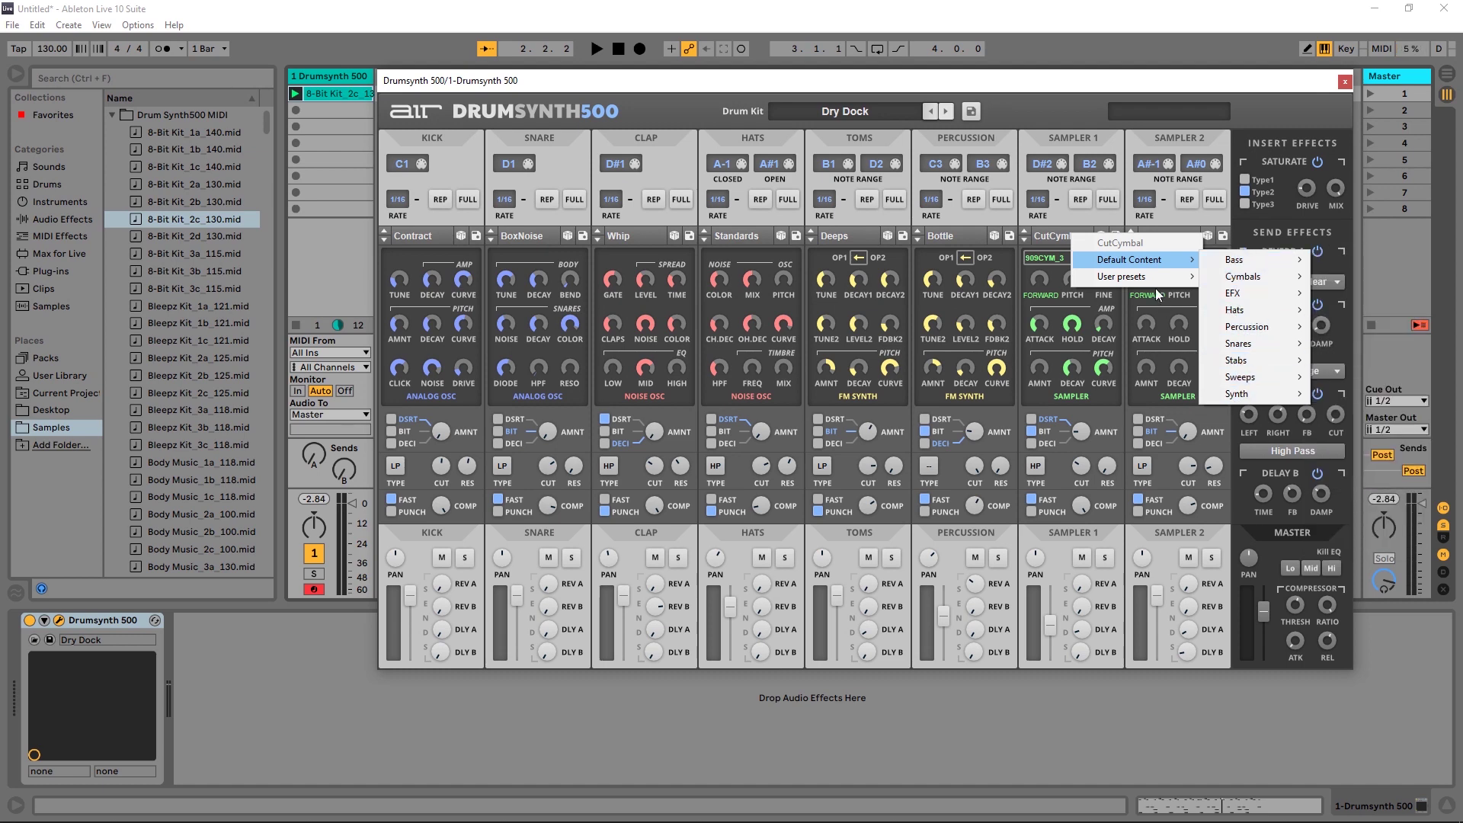
left_click(1067, 218)
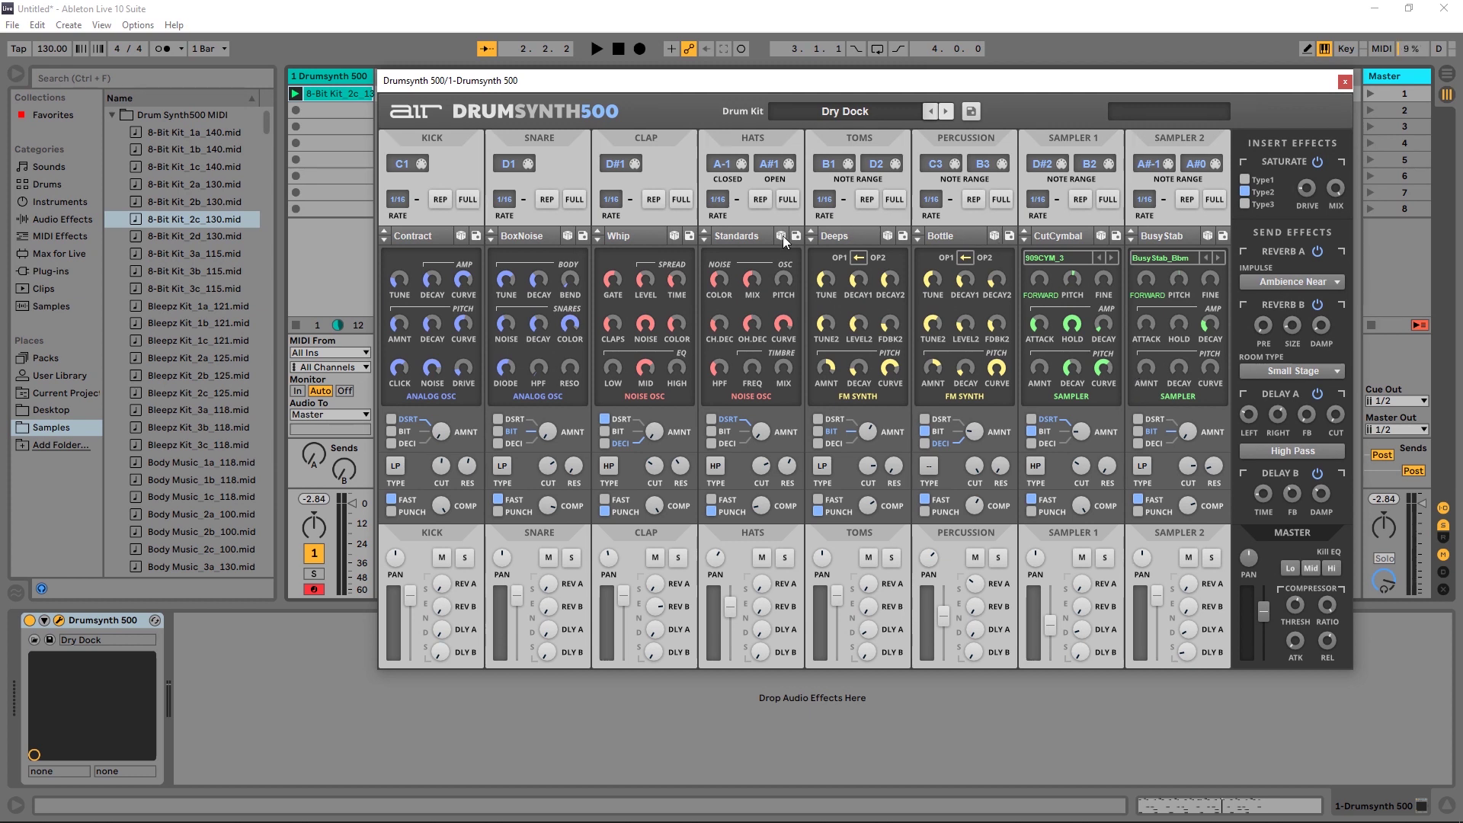
Review the Kick C1, Toms B1/D2 and Sampler 1 D#2 notes unchanged, then open the Kick preset list
left_click(401, 163)
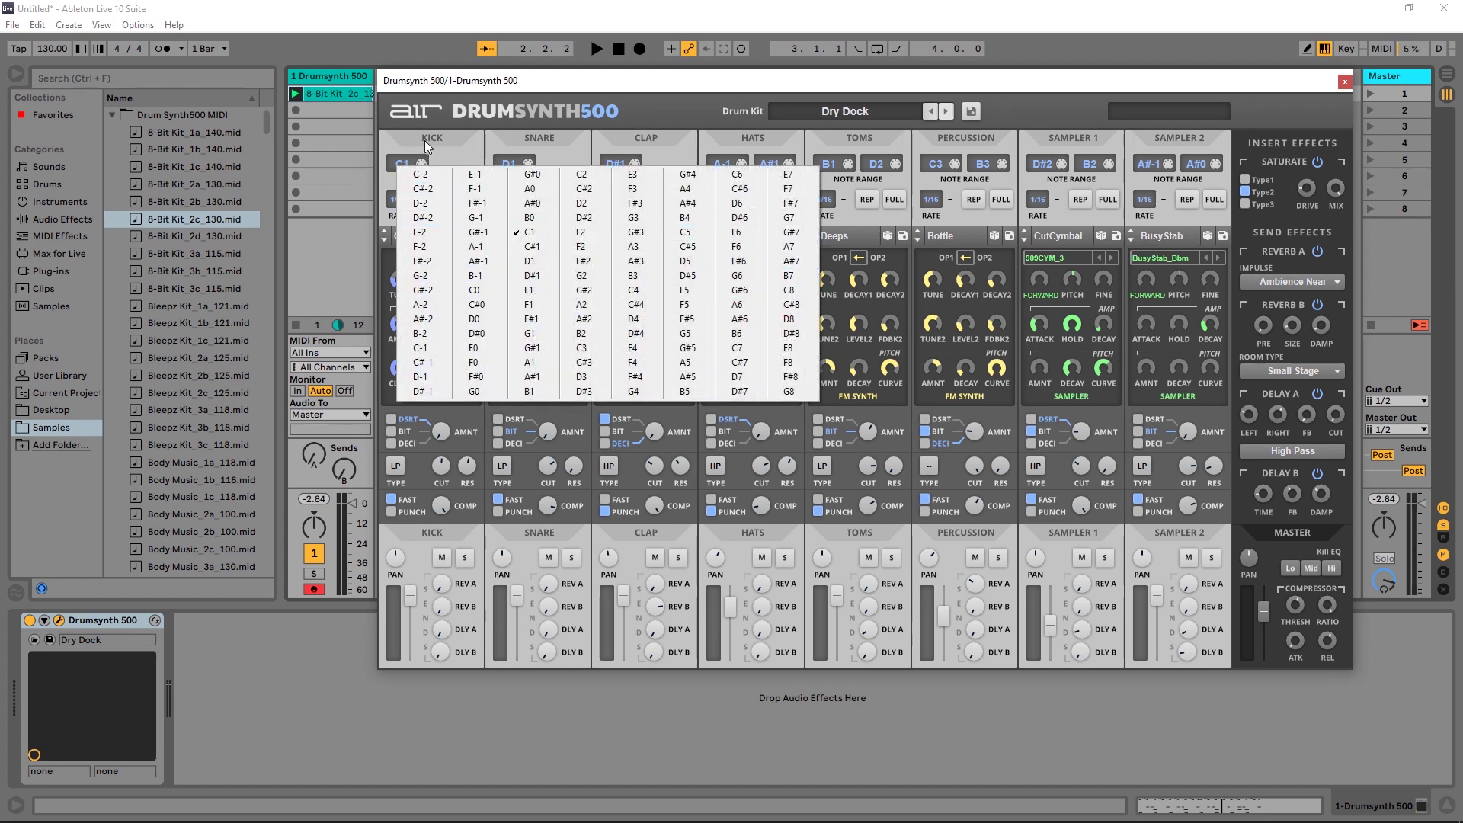
left_click(430, 156)
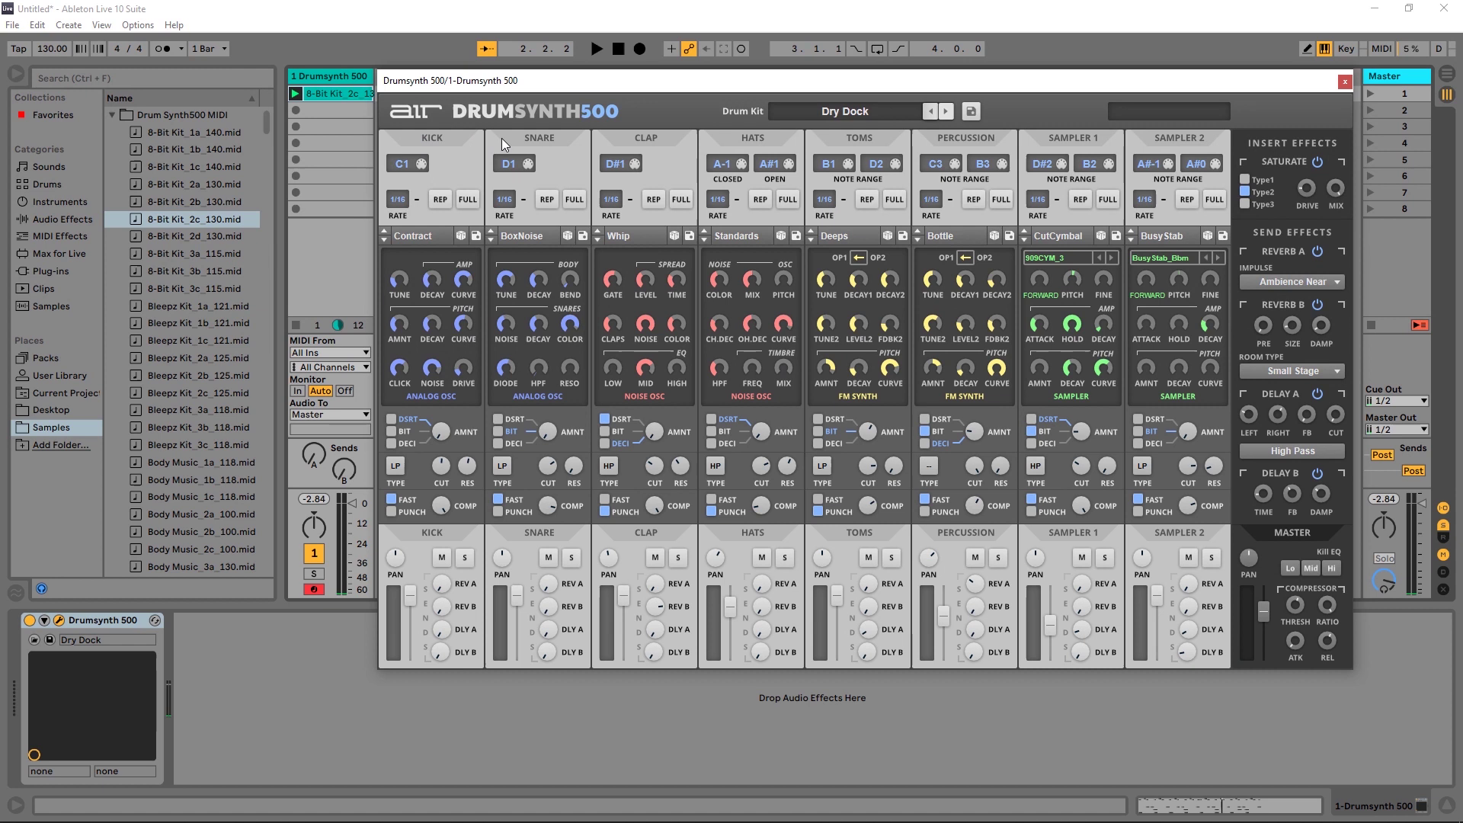
left_click(724, 169)
left_click(829, 164)
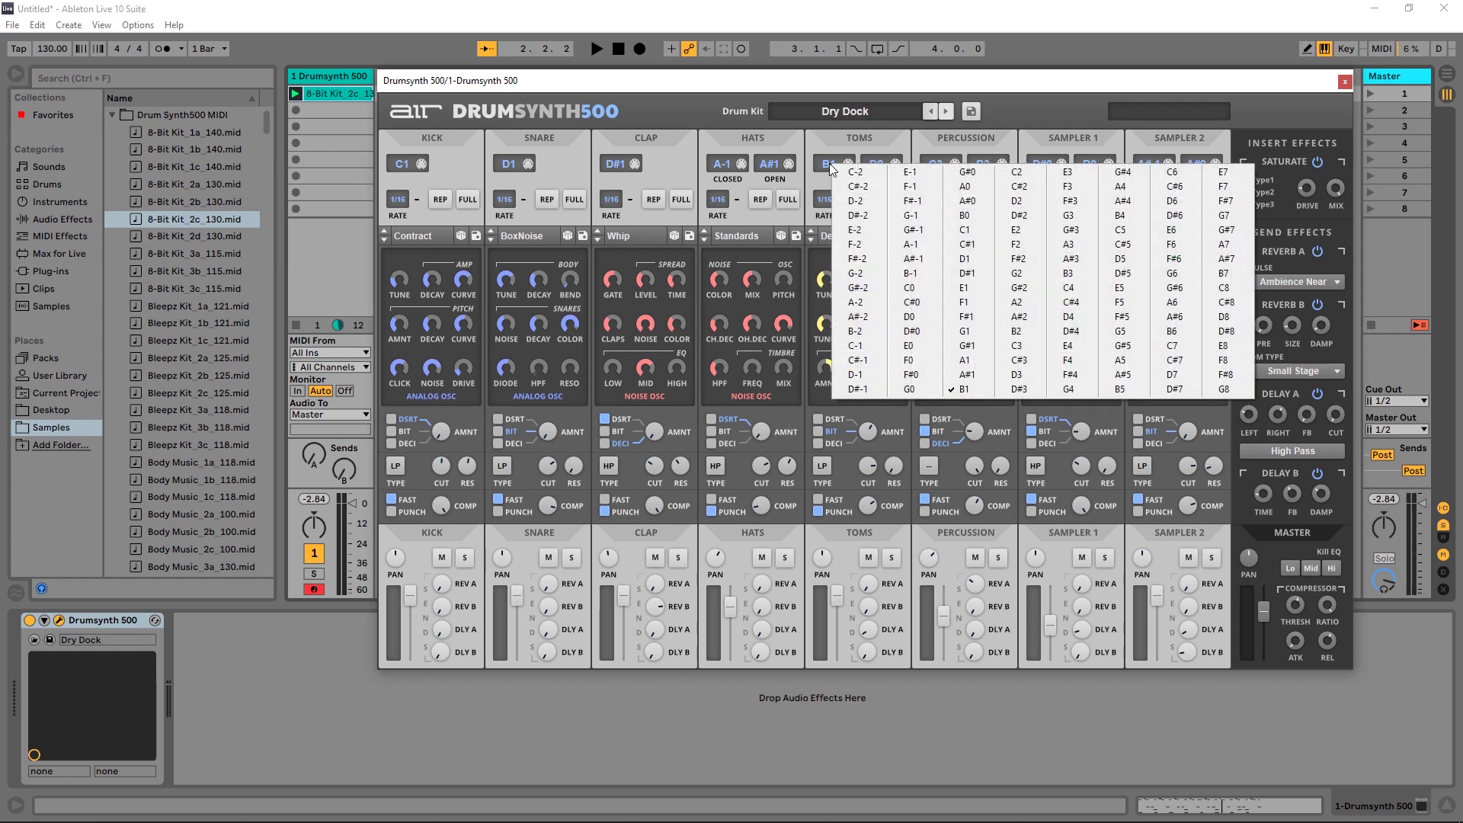
left_click(829, 163)
left_click(878, 163)
left_click(875, 145)
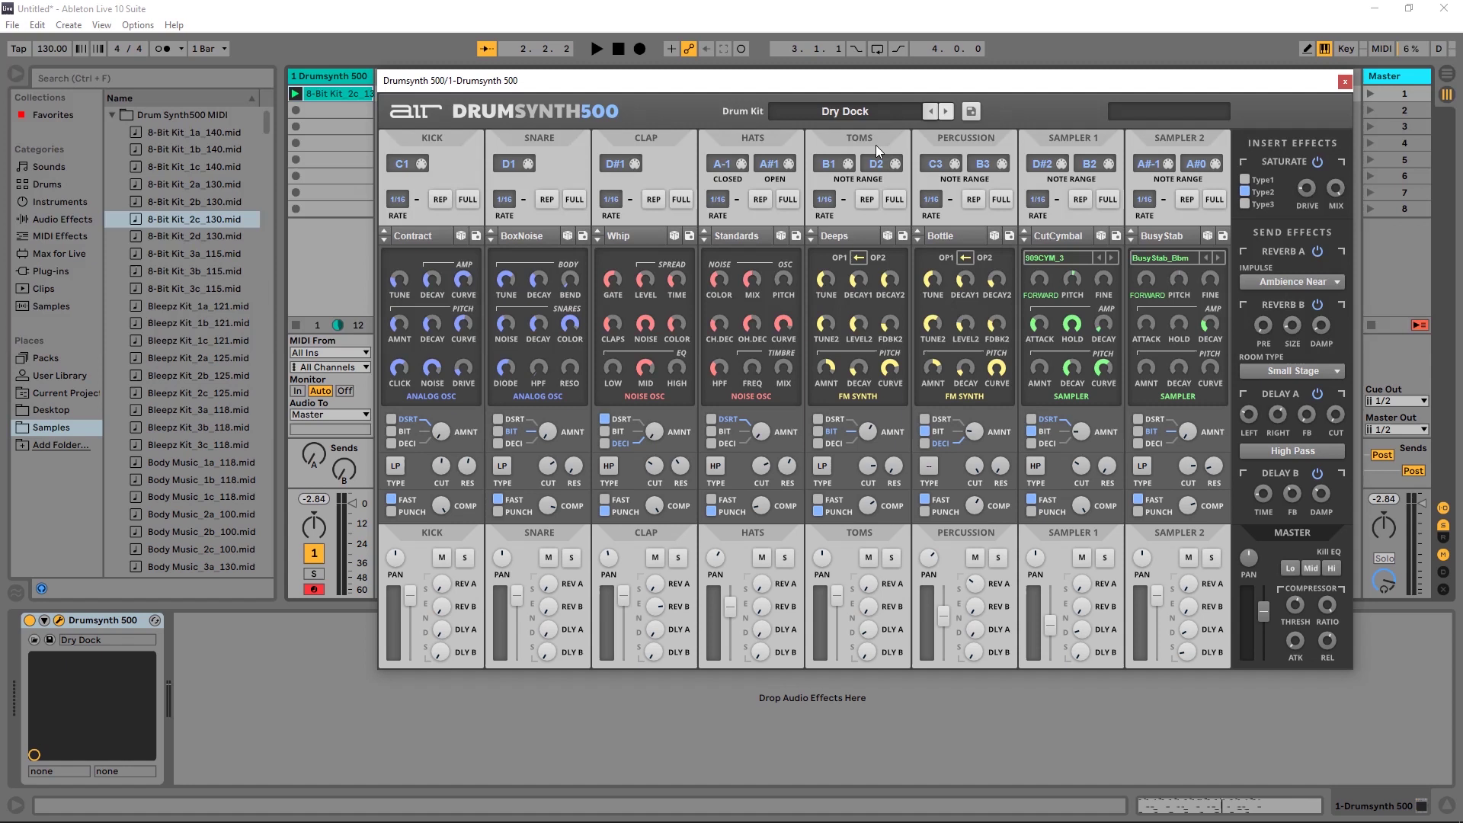
left_click(1044, 166)
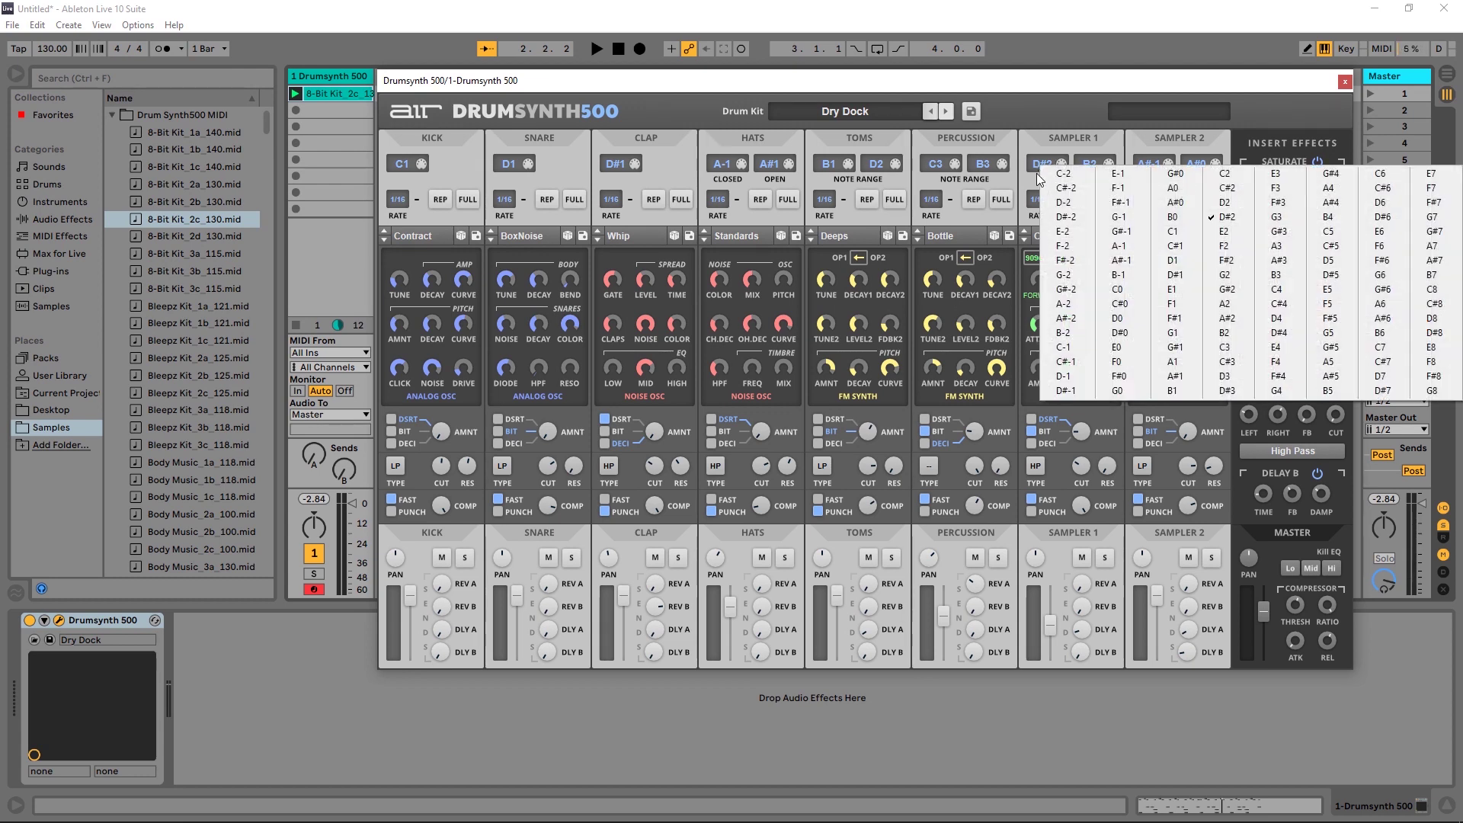
left_click(1030, 144)
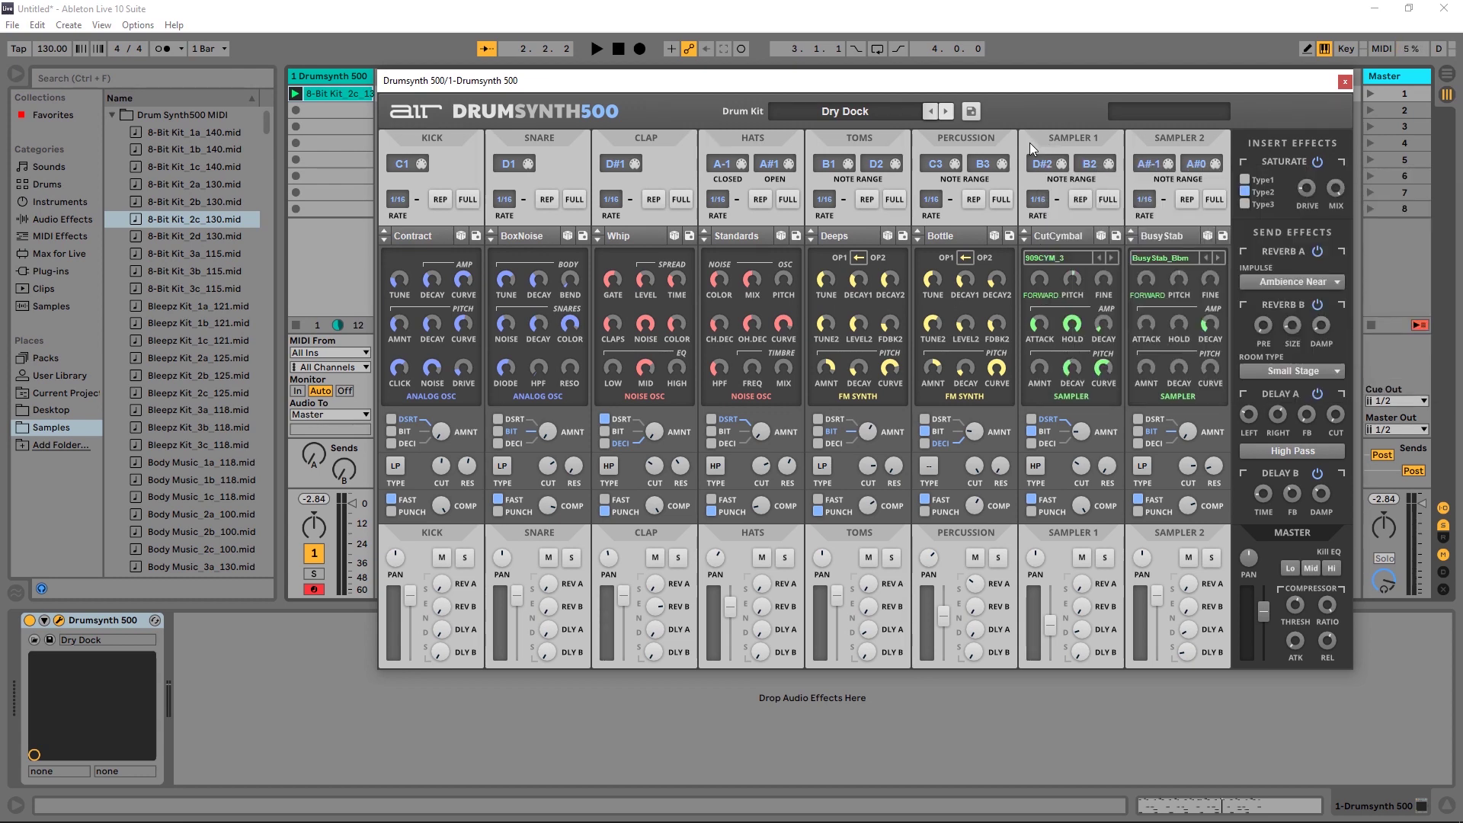
left_click(414, 236)
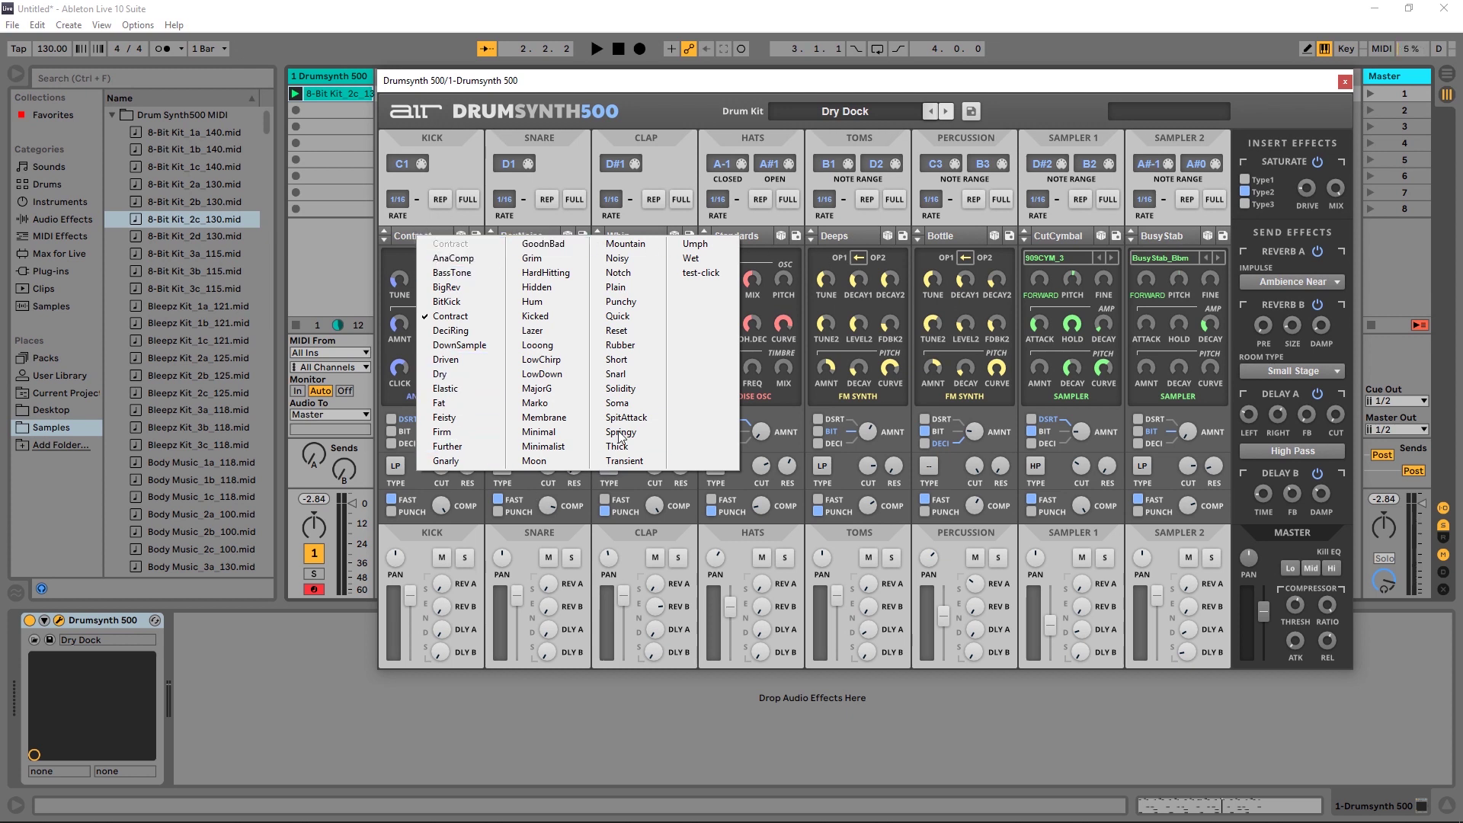
left_click(532, 221)
left_click(533, 236)
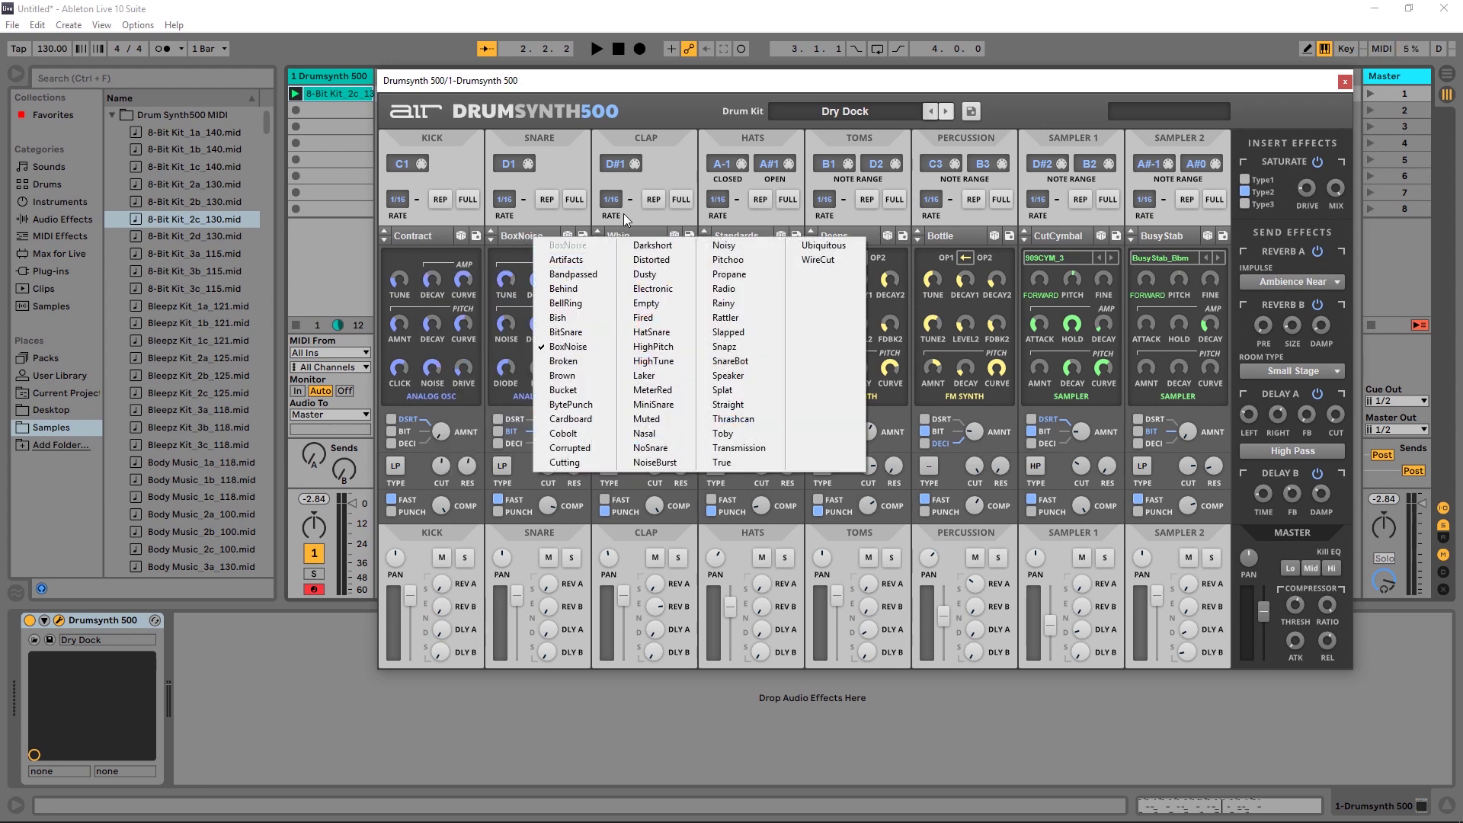
left_click(634, 233)
left_click(633, 234)
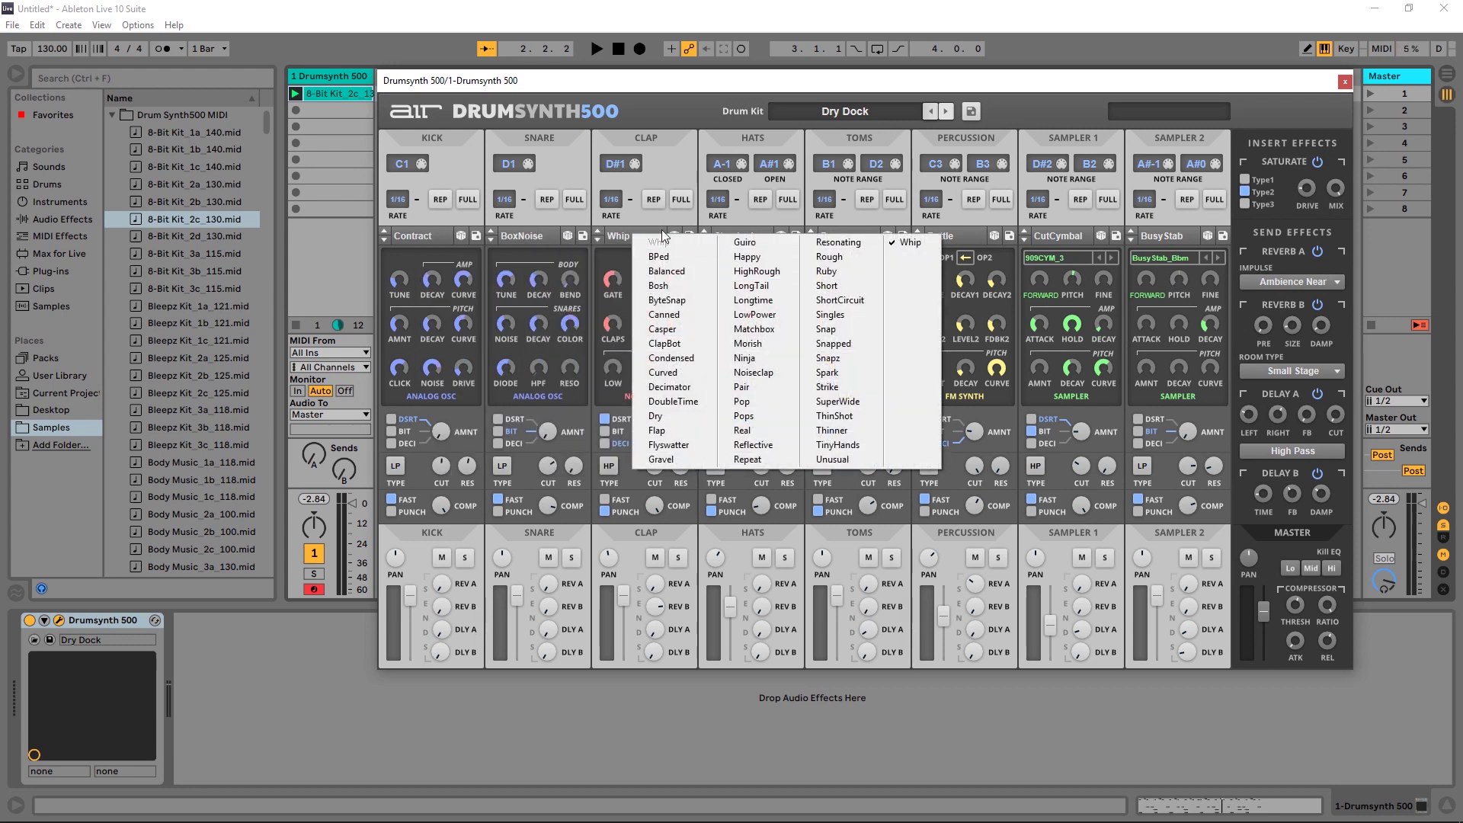
left_click(683, 221)
left_click(628, 238)
left_click(532, 238)
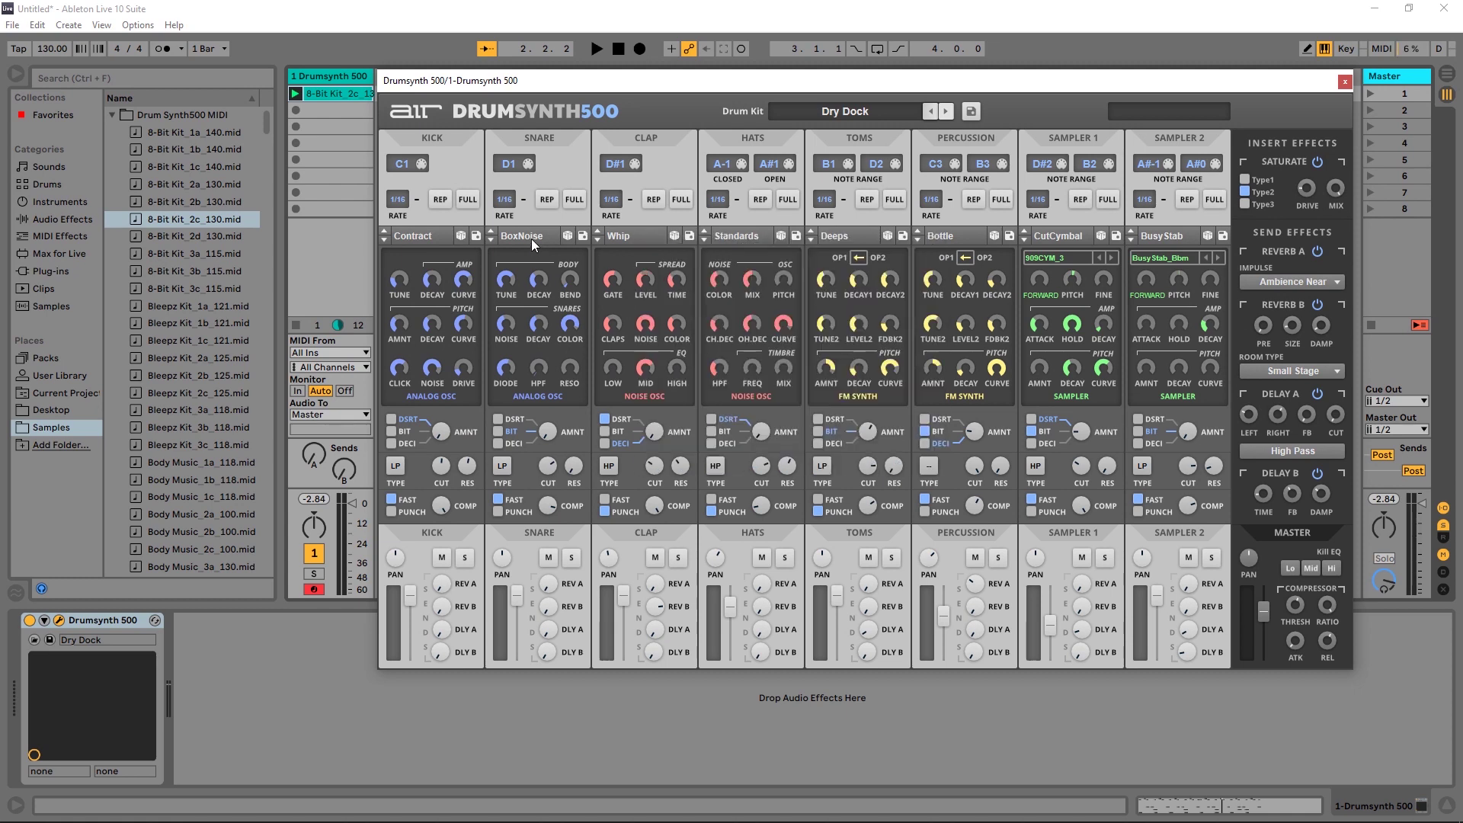
left_click(533, 238)
left_click(736, 229)
left_click(738, 231)
left_click(738, 231)
left_click(840, 234)
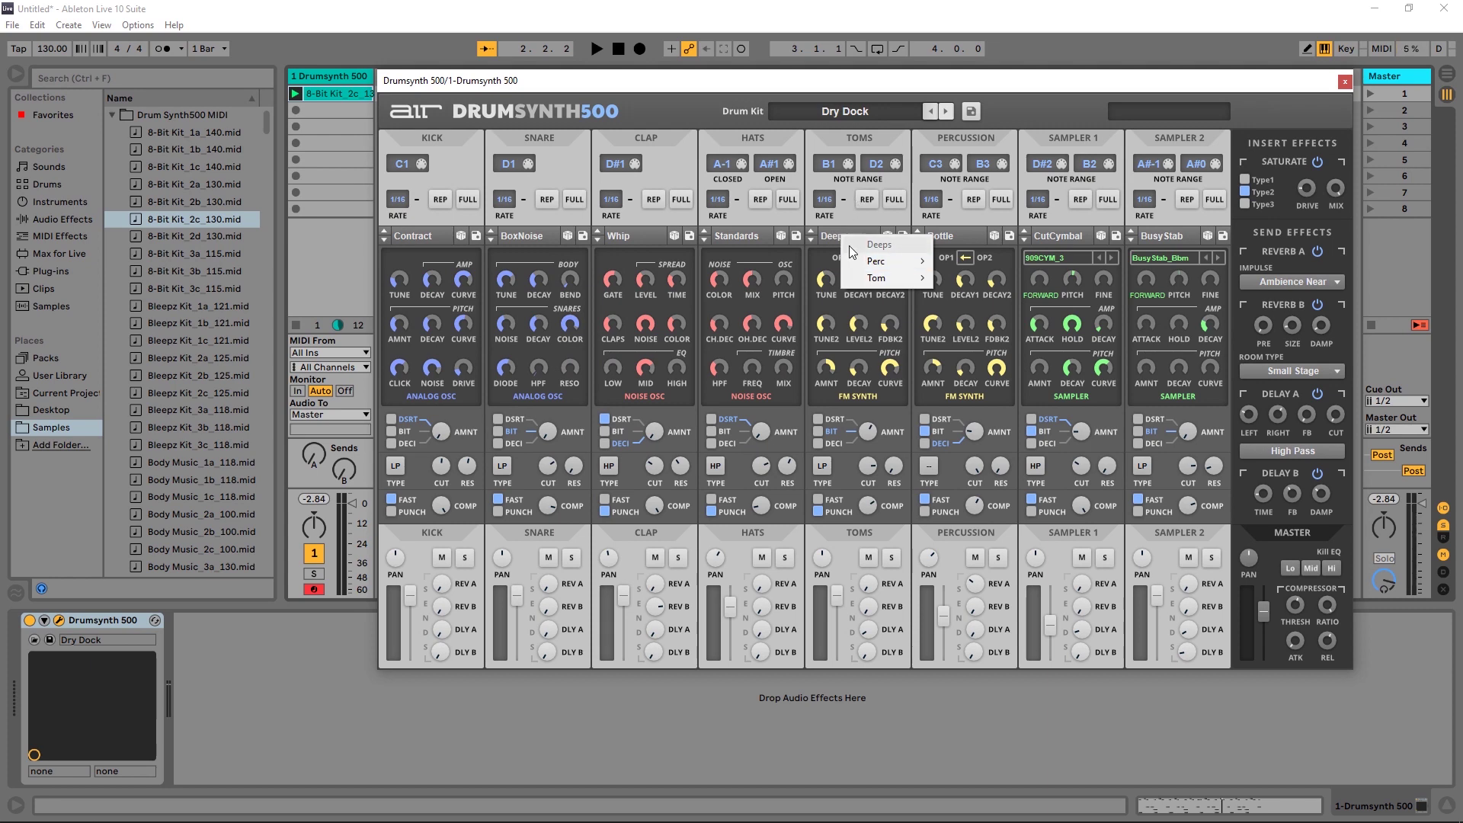
left_click(958, 237)
left_click(960, 237)
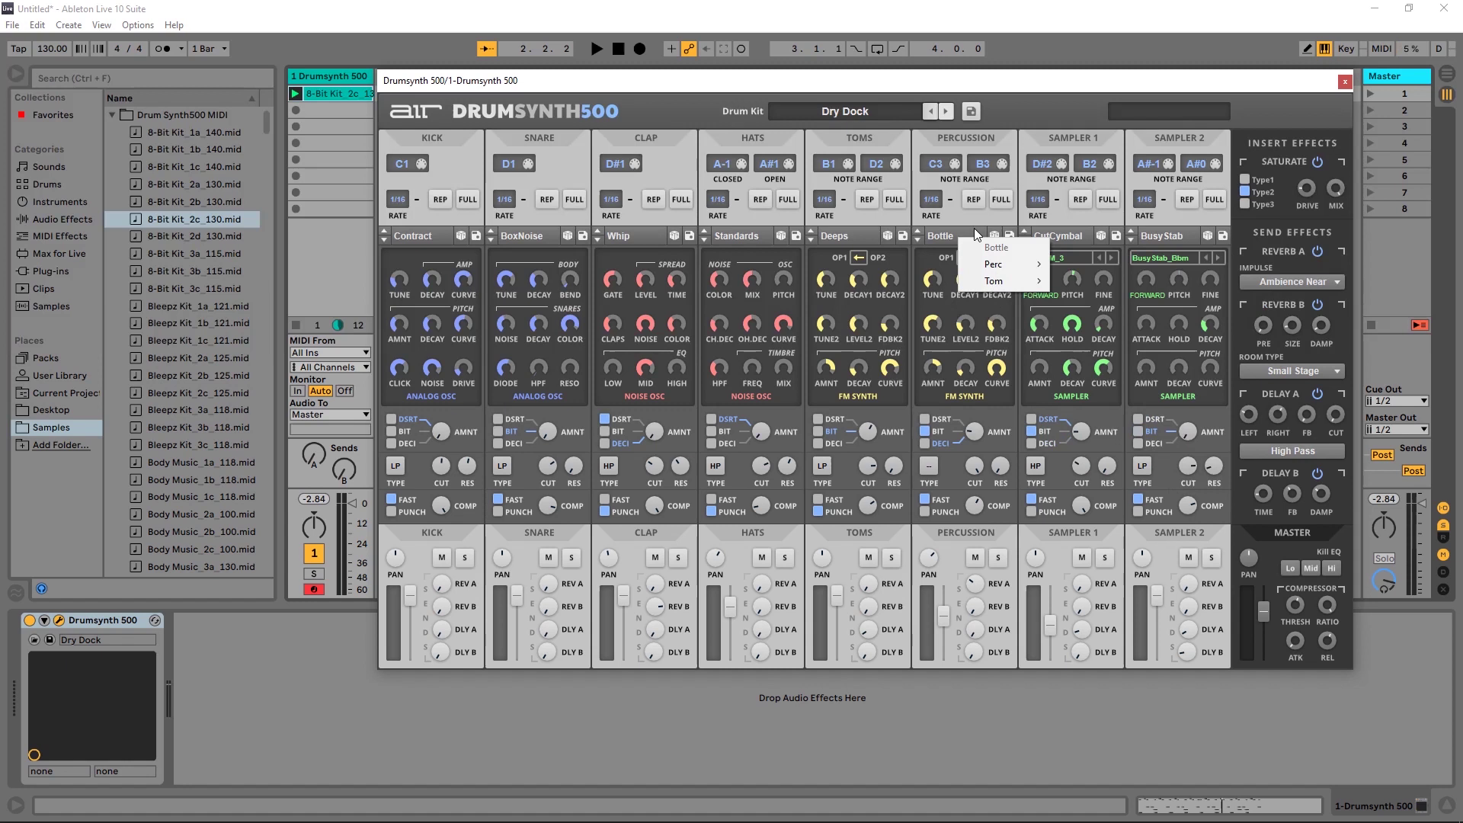
left_click(957, 220)
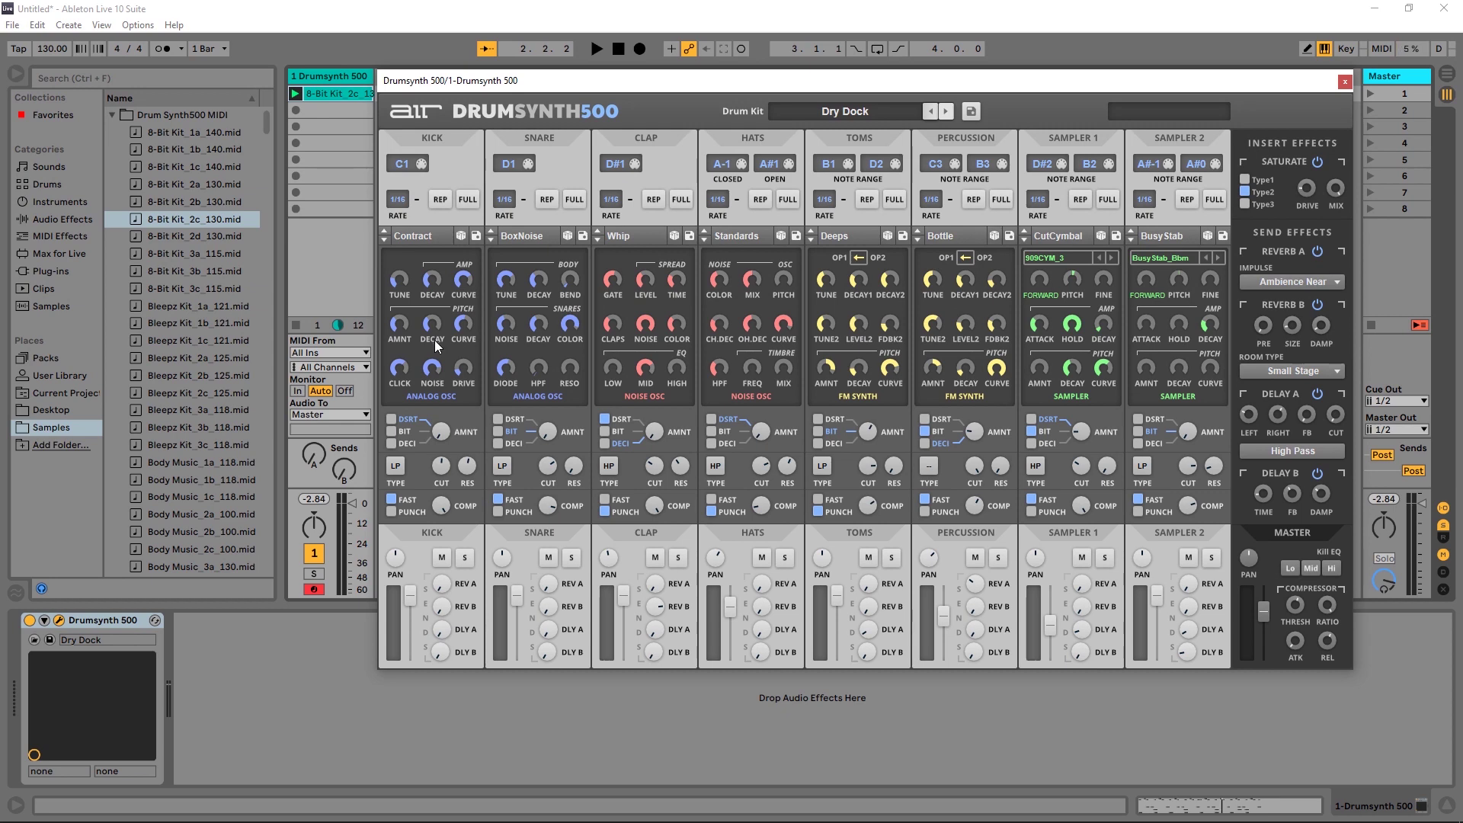
Solo the Kick voice and start playback to hear the kick alone
left_click(465, 557)
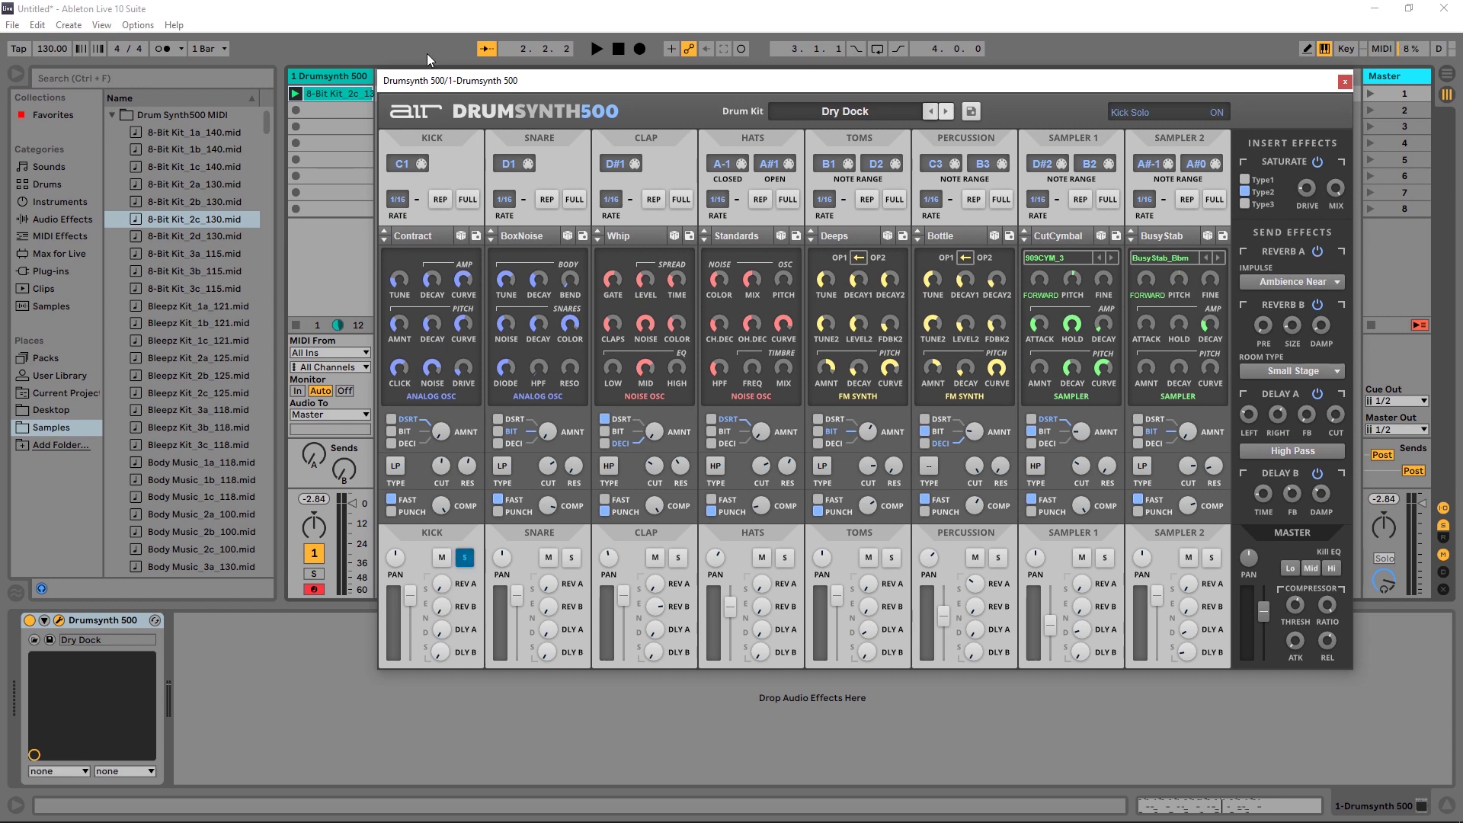
left_click(596, 48)
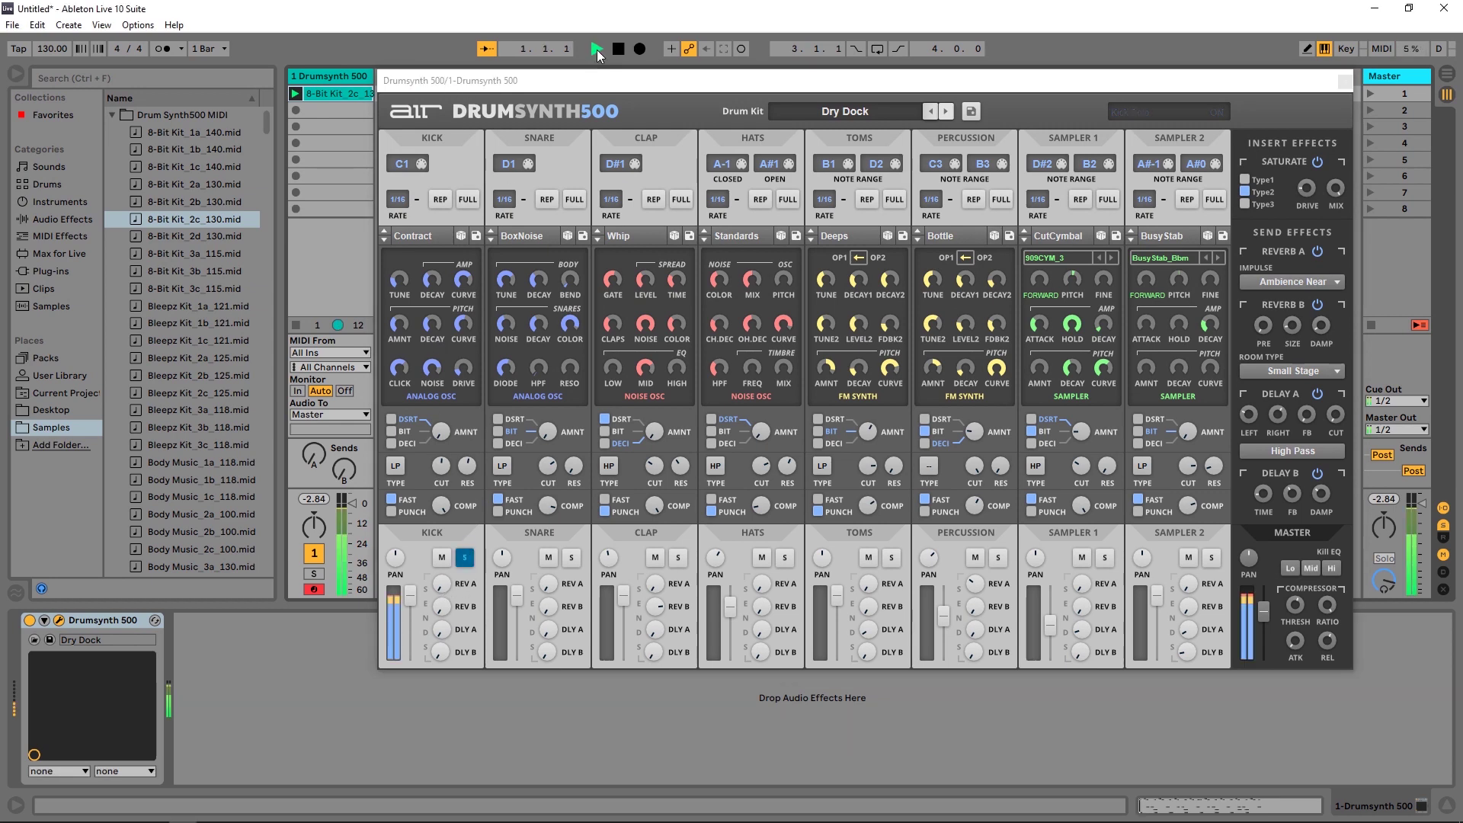
left_click(460, 235)
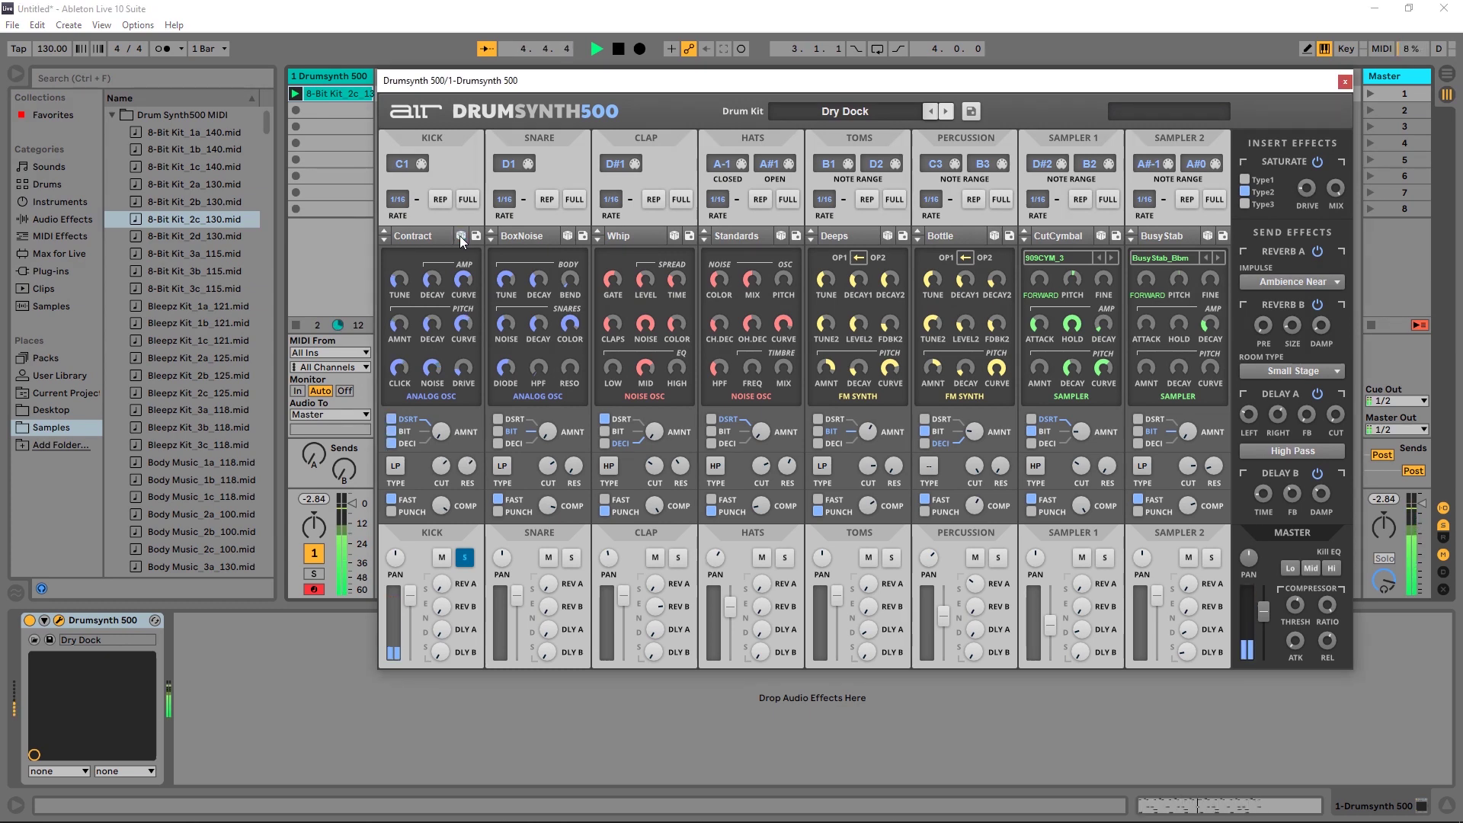
Show the 8-Bit Kit 2c clip's notes, end its loop at bar 3, and play it
left_click(327, 96)
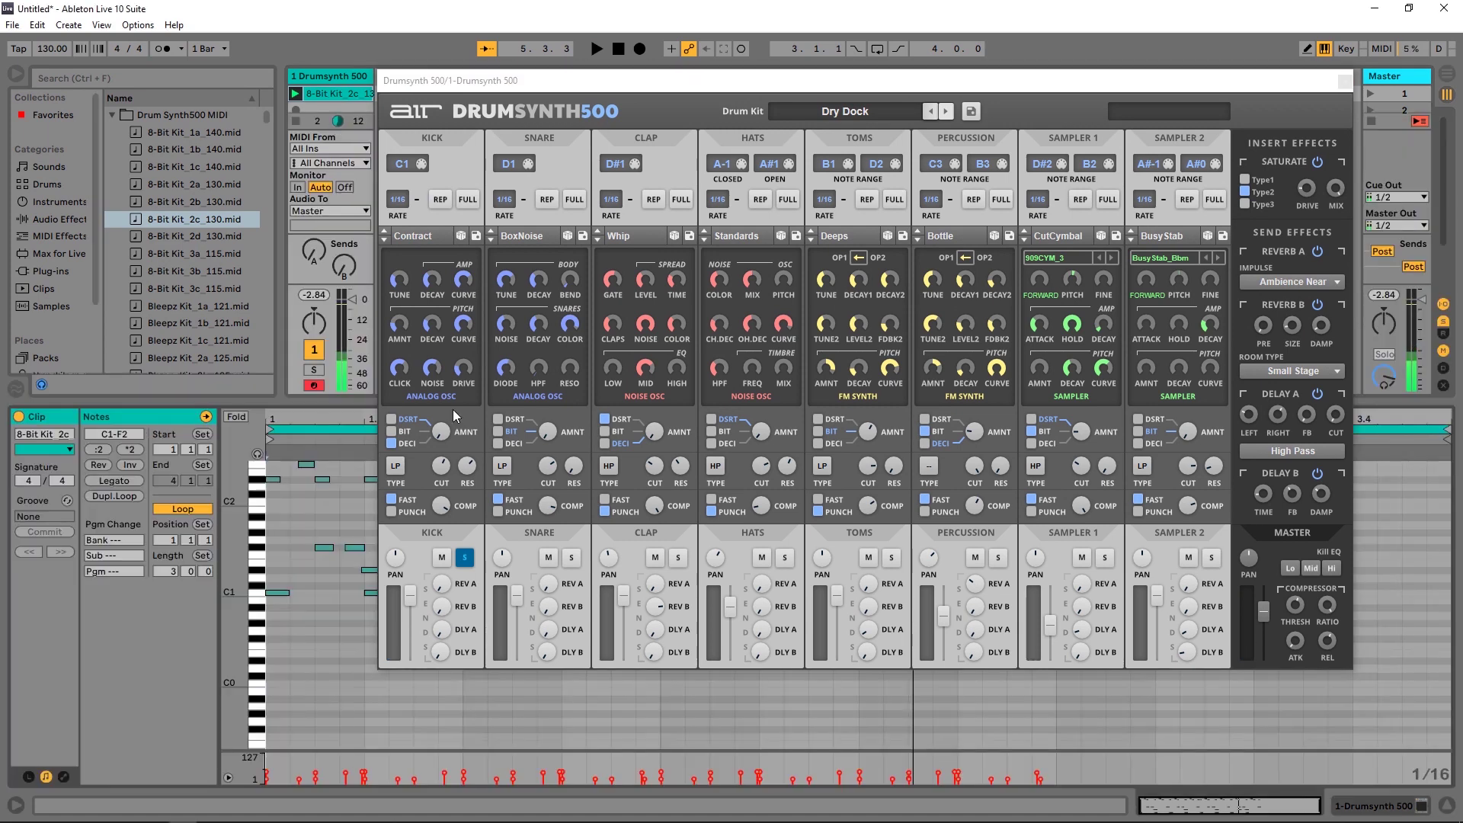
left_click_drag(521, 80, 468, 528)
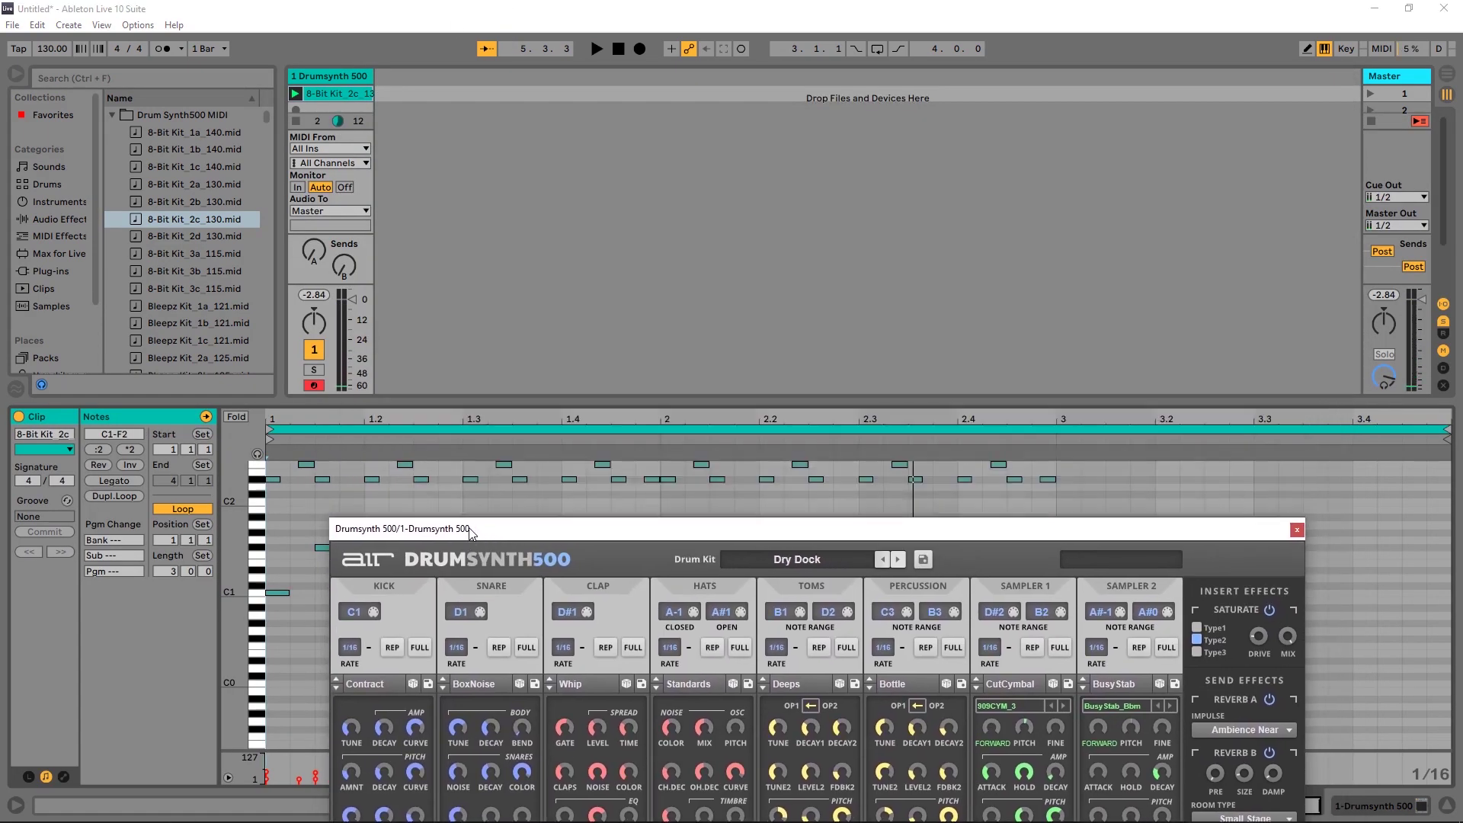
left_click_drag(1447, 445, 660, 448)
key("space")
left_click_drag(713, 532, 687, 111)
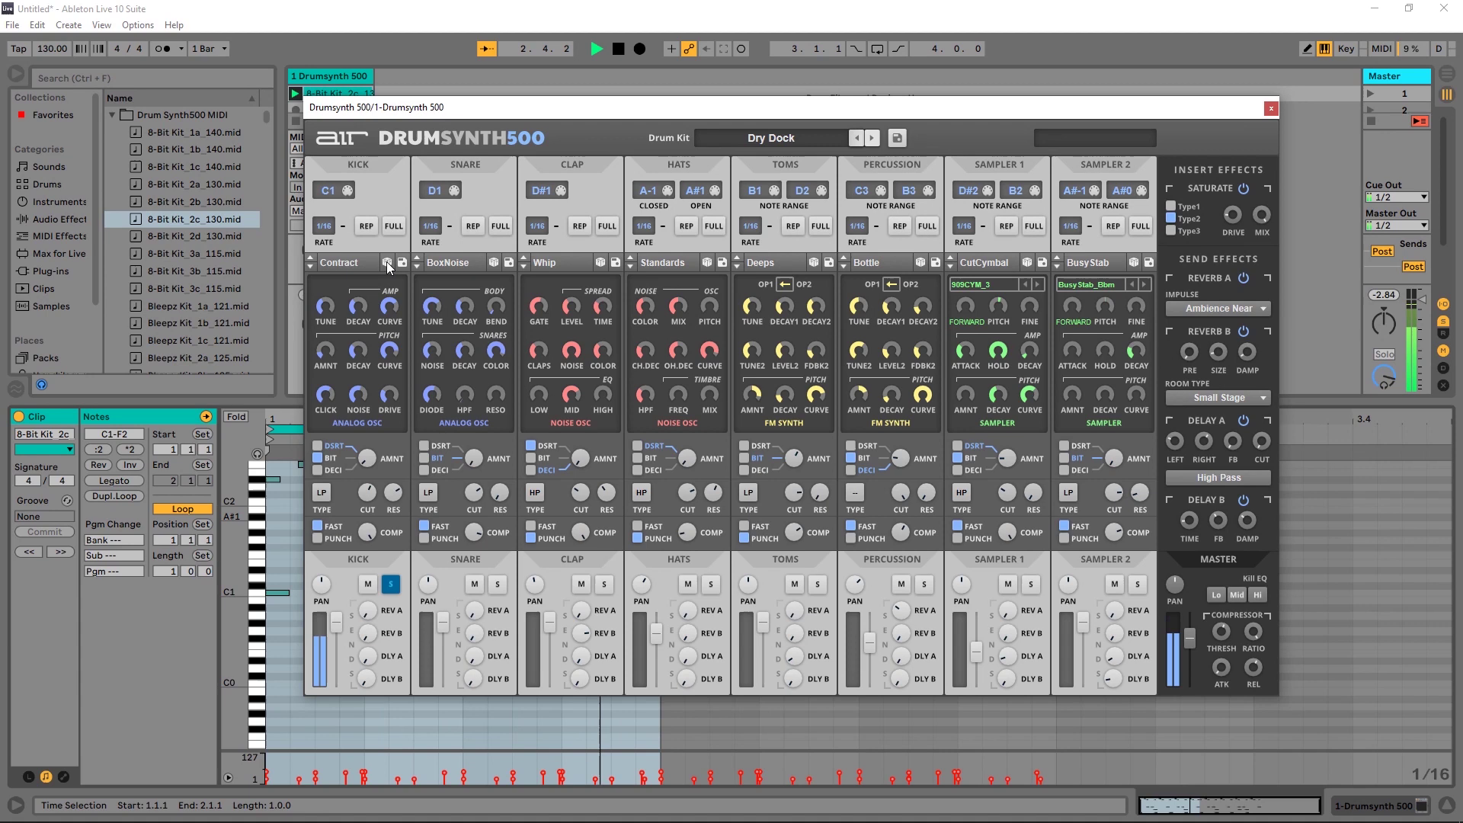
key("space")
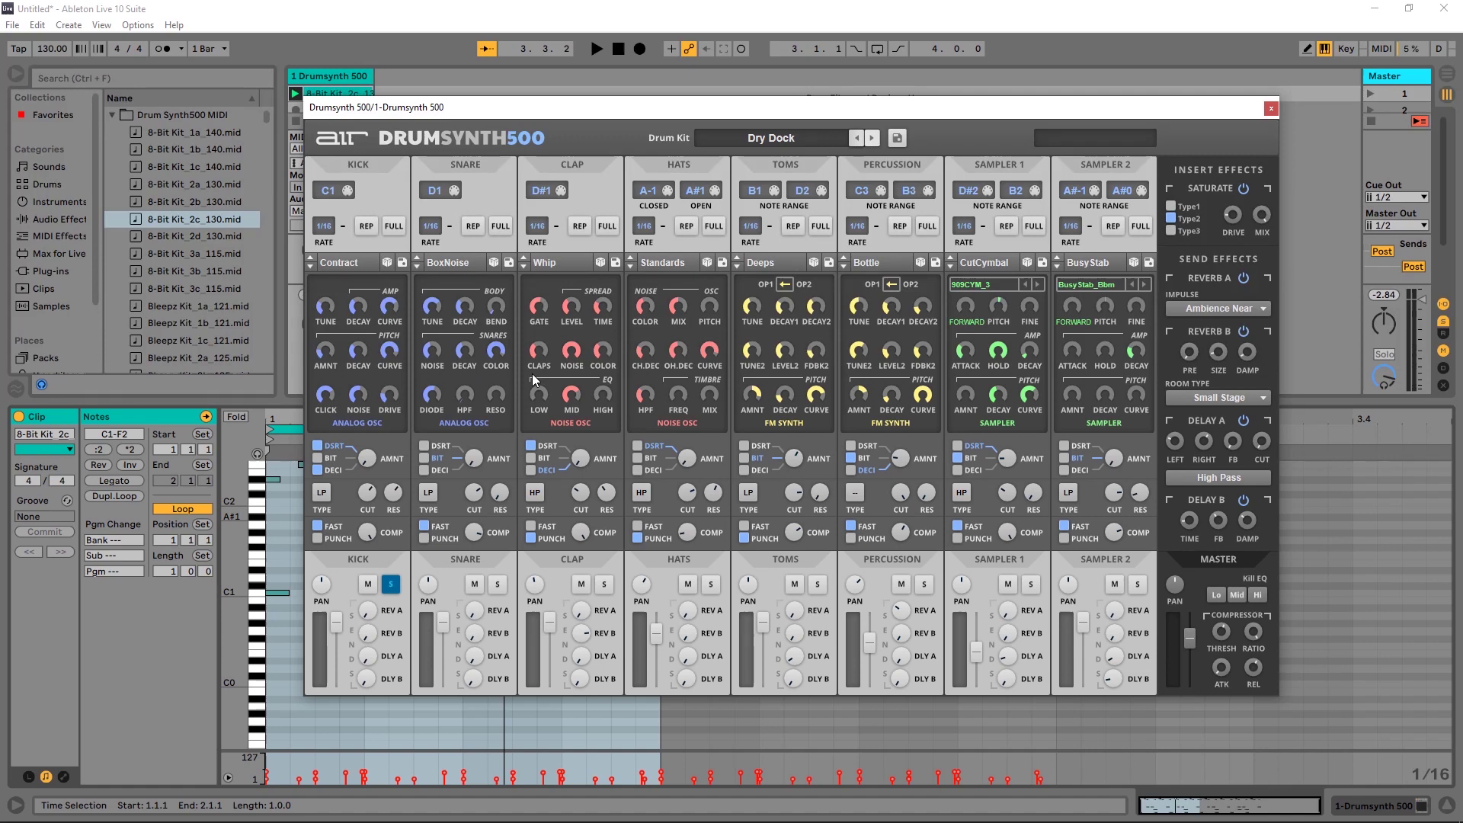
Raise the Kick distortion amount to 67 and leave its filter type on LP
mouse_move(431, 403)
mouse_move(537, 407)
scroll(368, 459, "up", 6)
mouse_move(368, 455)
mouse_move(333, 474)
left_click(326, 491)
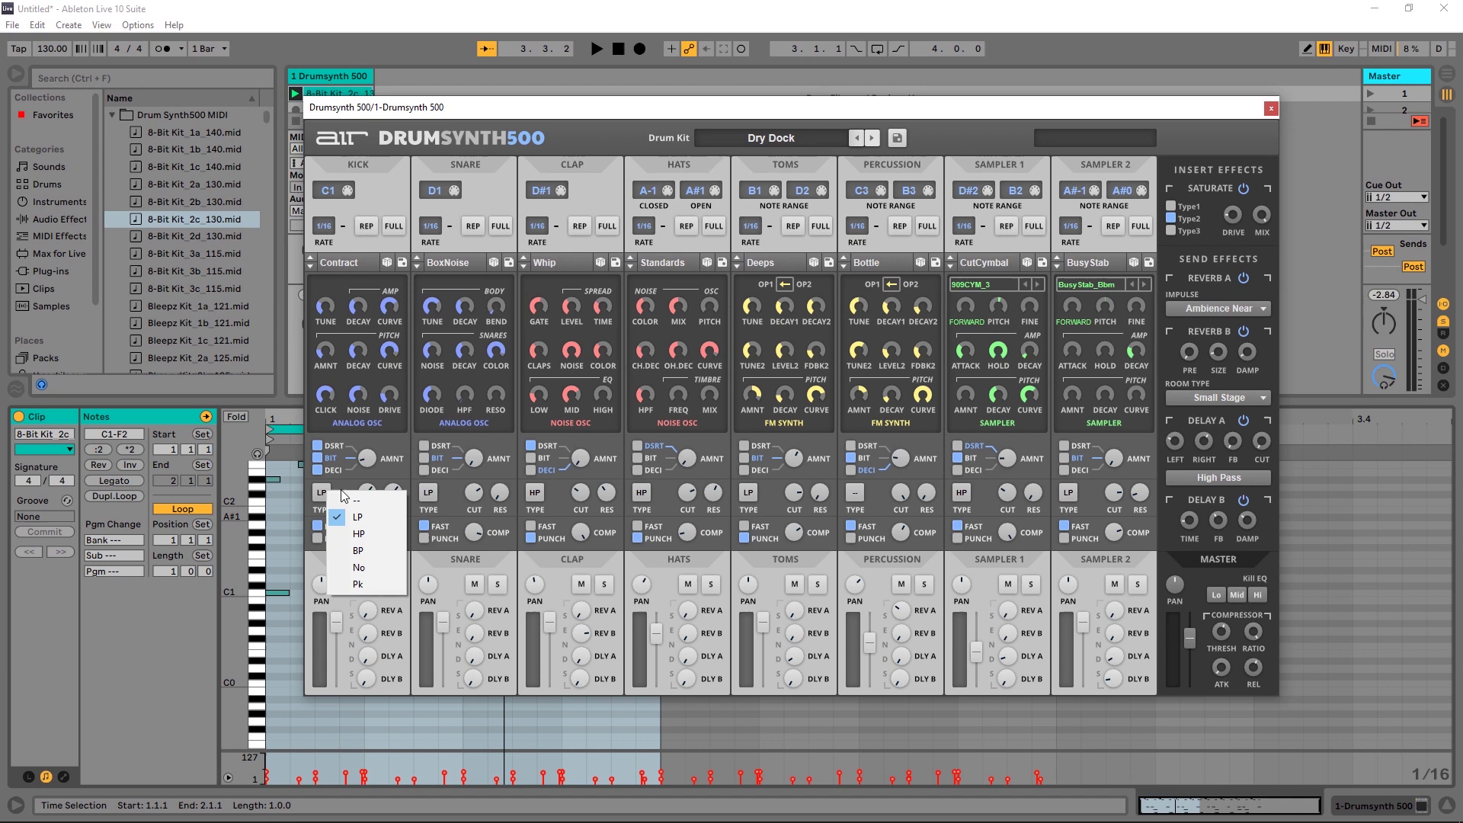
left_click(365, 500)
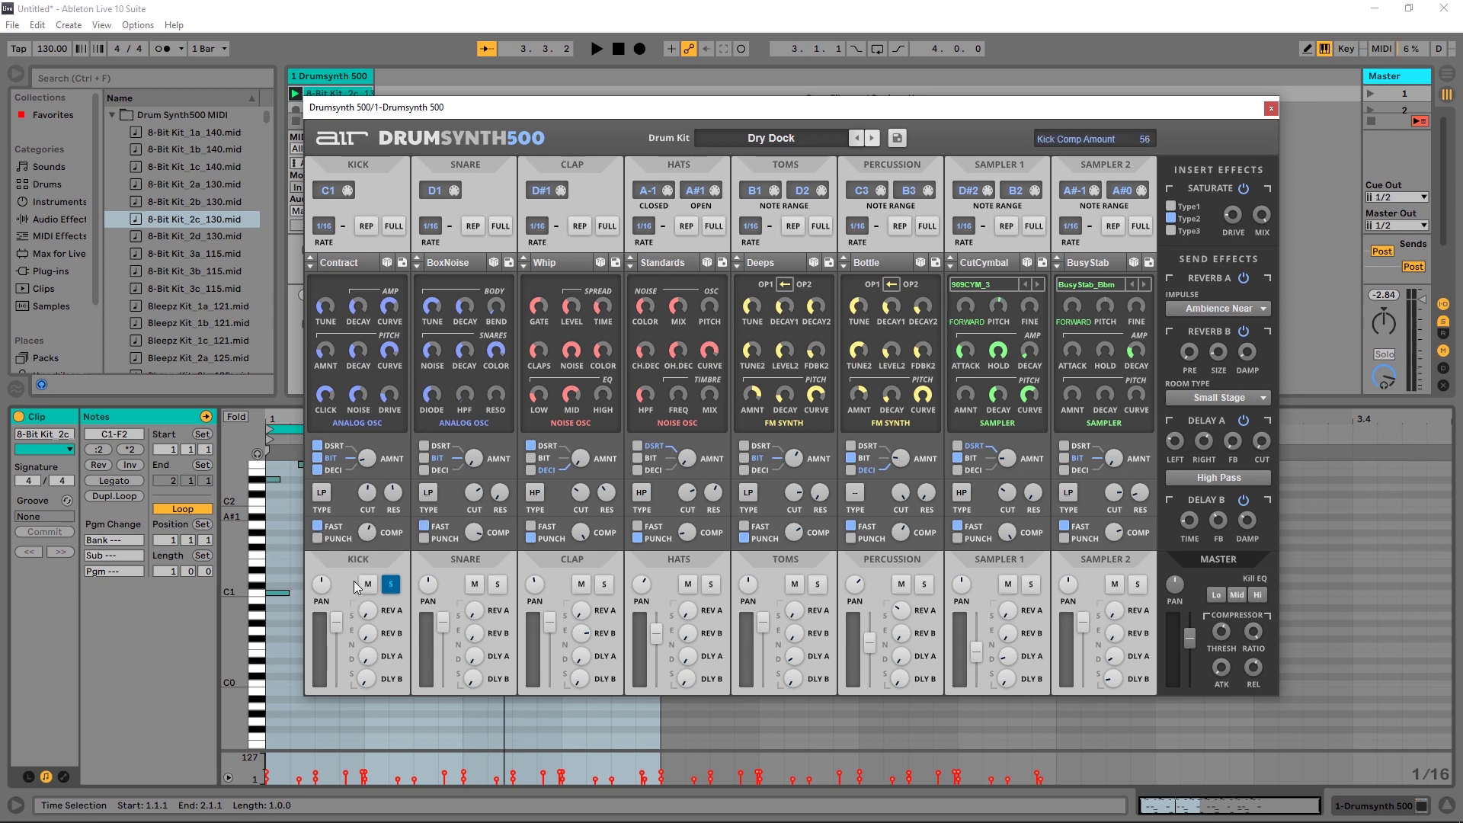
Fine-tune the Kick's compression amount with the COMP knob
mouse_move(370, 522)
left_mouse_down()
mouse_move(365, 552)
mouse_move(372, 531)
left_mouse_up()
left_click_drag(366, 536, 370, 502)
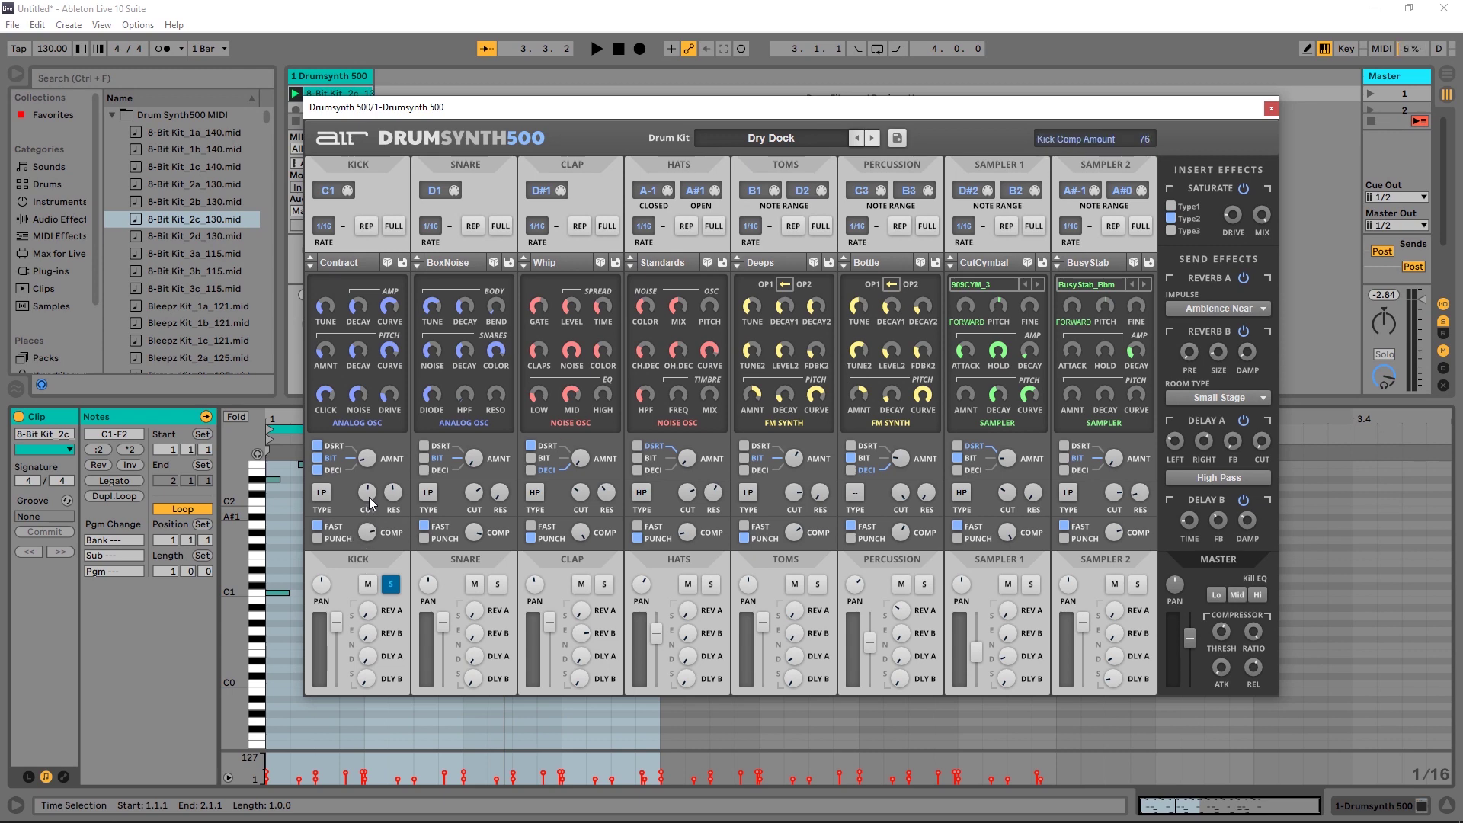
left_click(352, 561)
left_click(354, 558)
left_click(370, 614)
left_click(1195, 309)
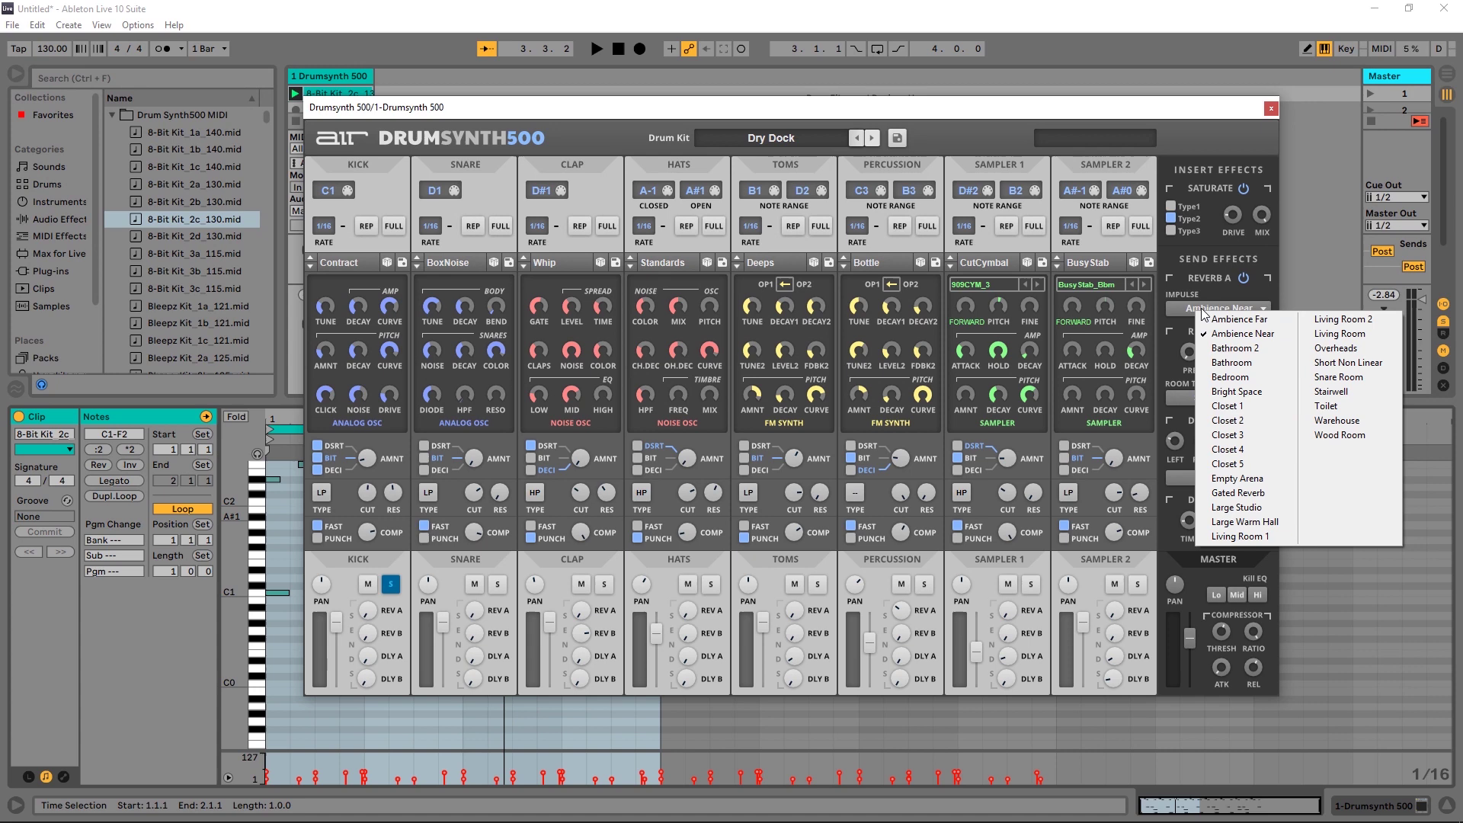
left_click(1199, 306)
left_click(1198, 397)
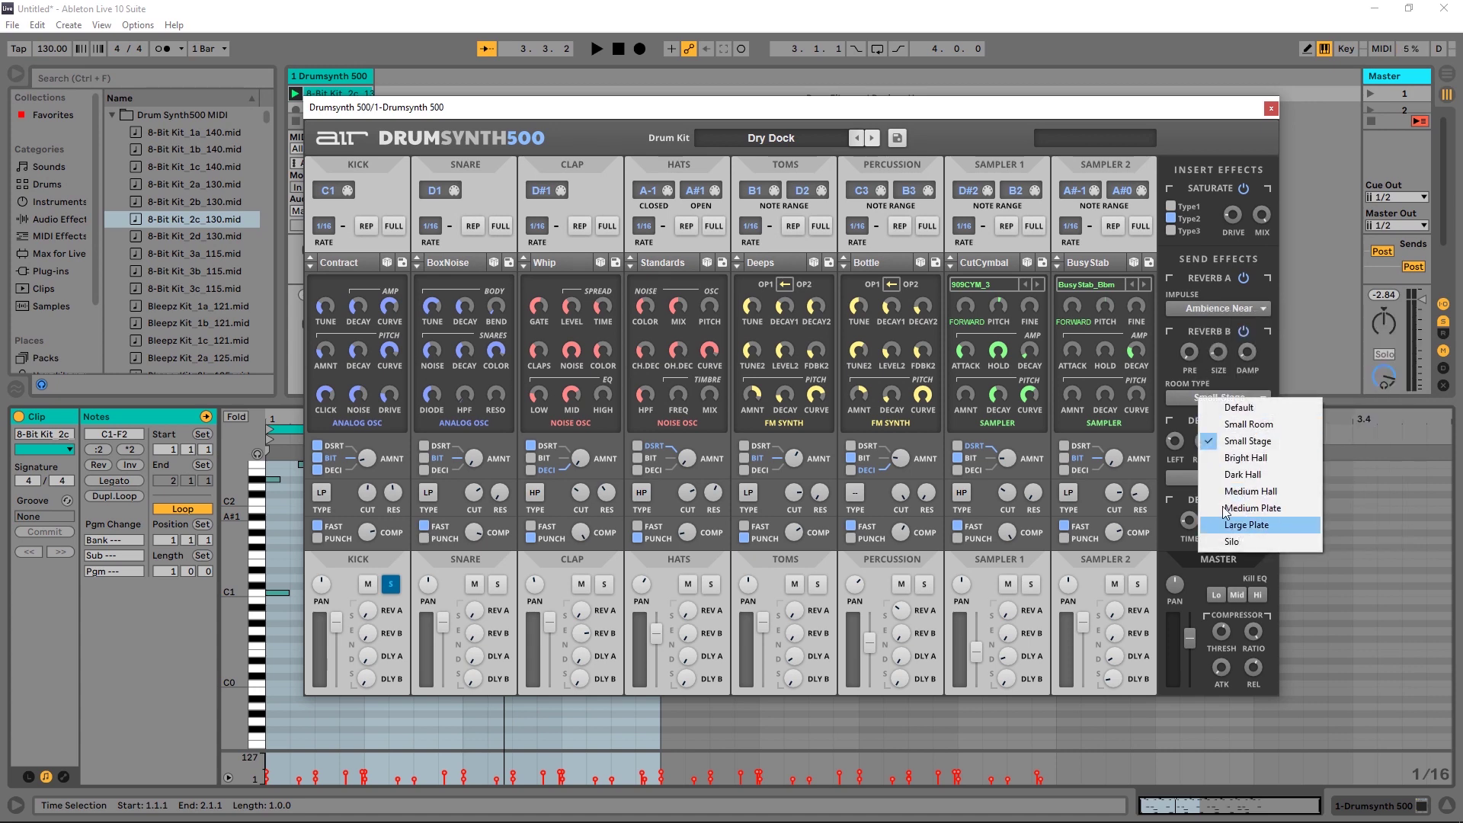
left_click(1208, 378)
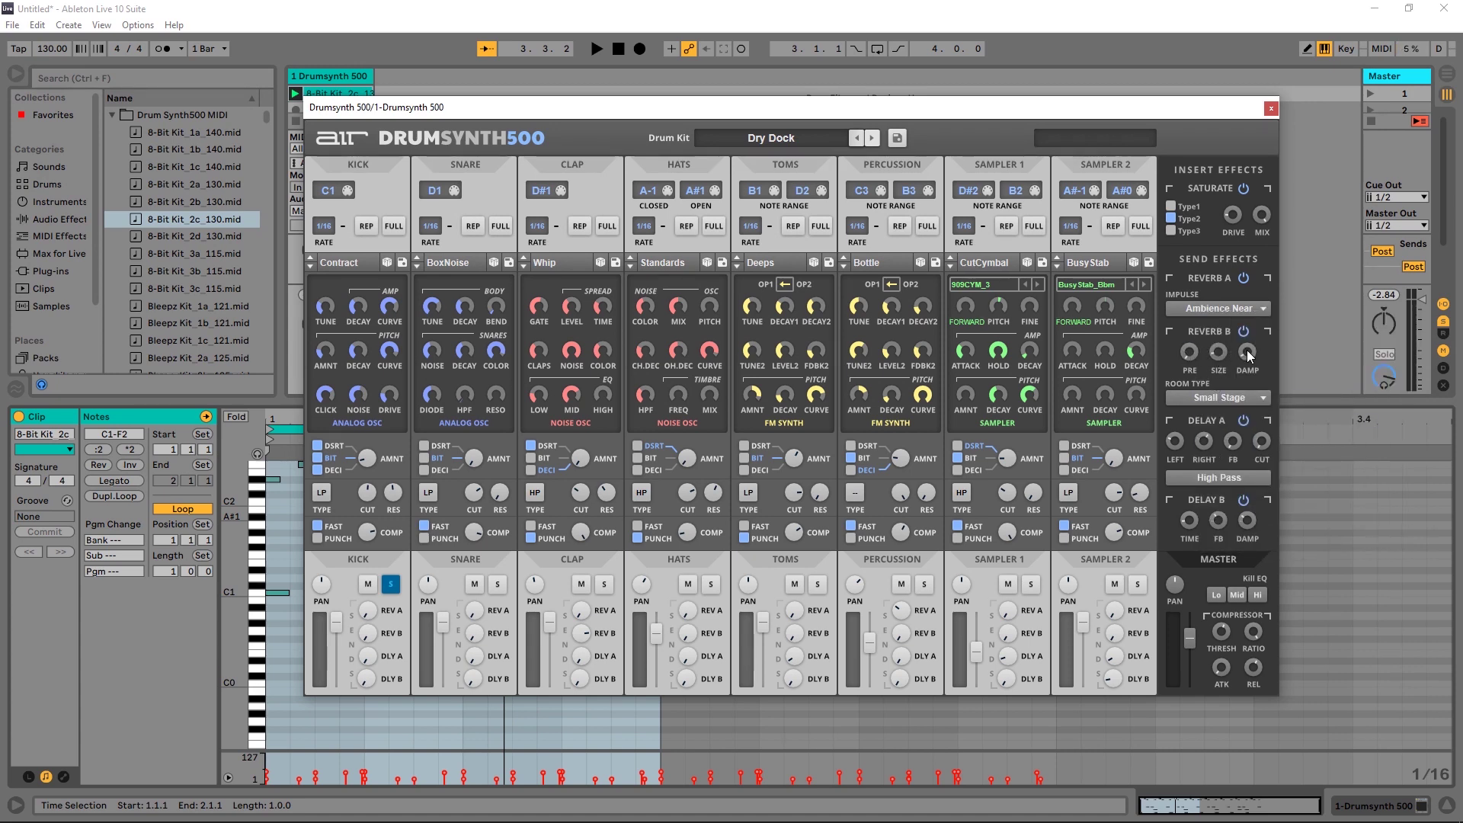
left_click(1225, 316)
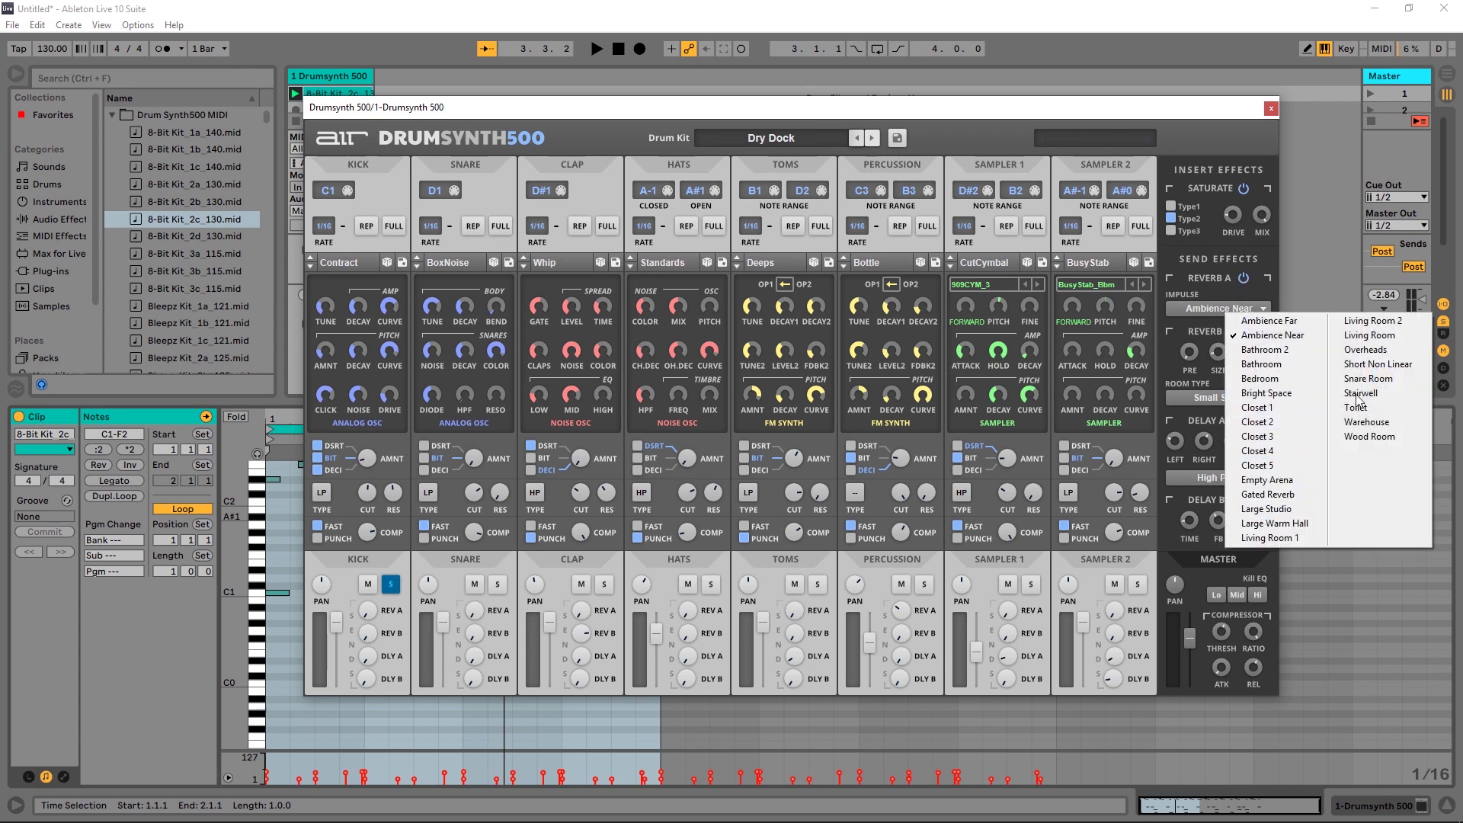
left_click(1202, 374)
left_click(1194, 395)
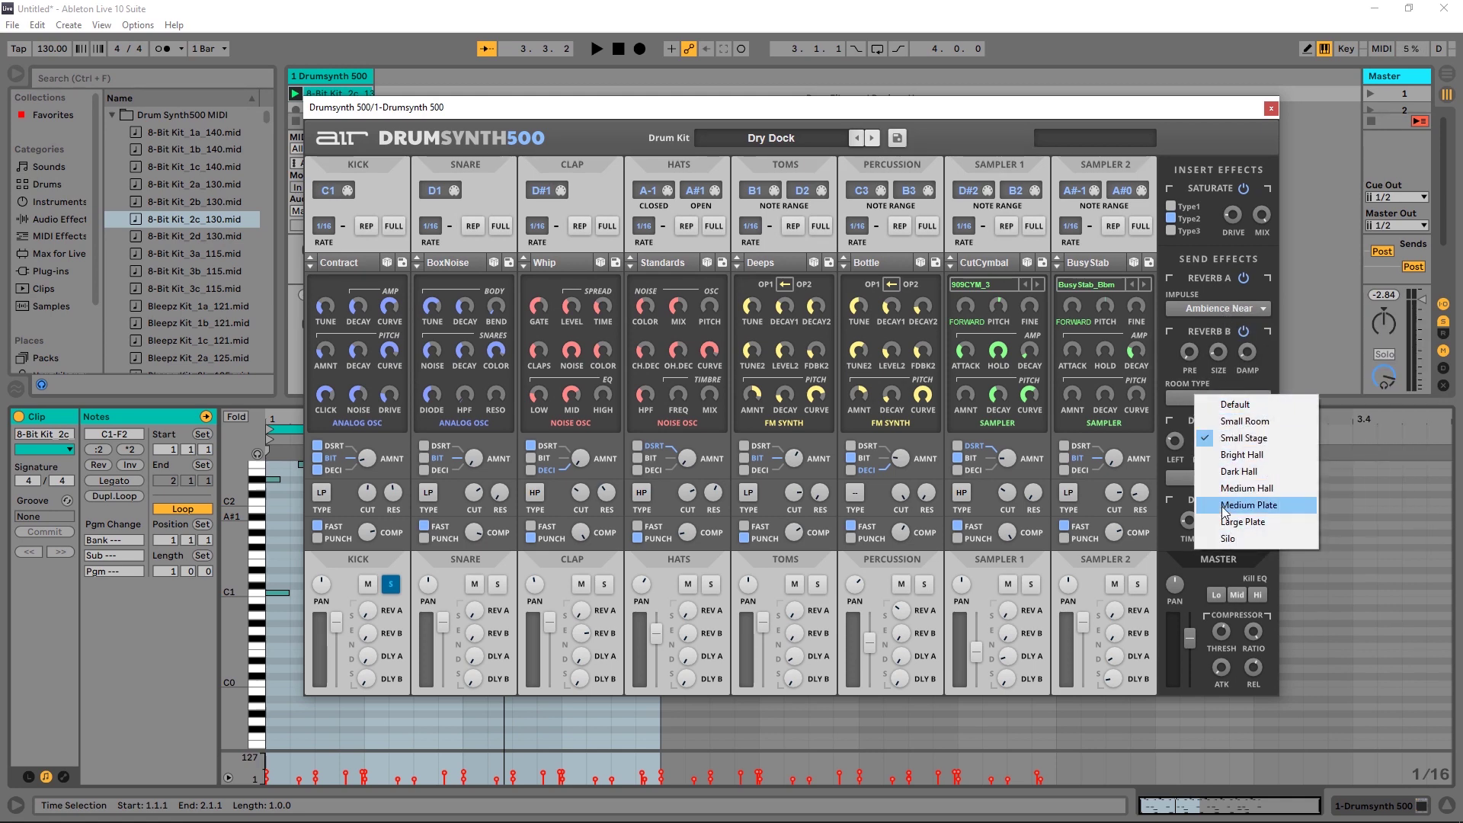
left_click(1195, 395)
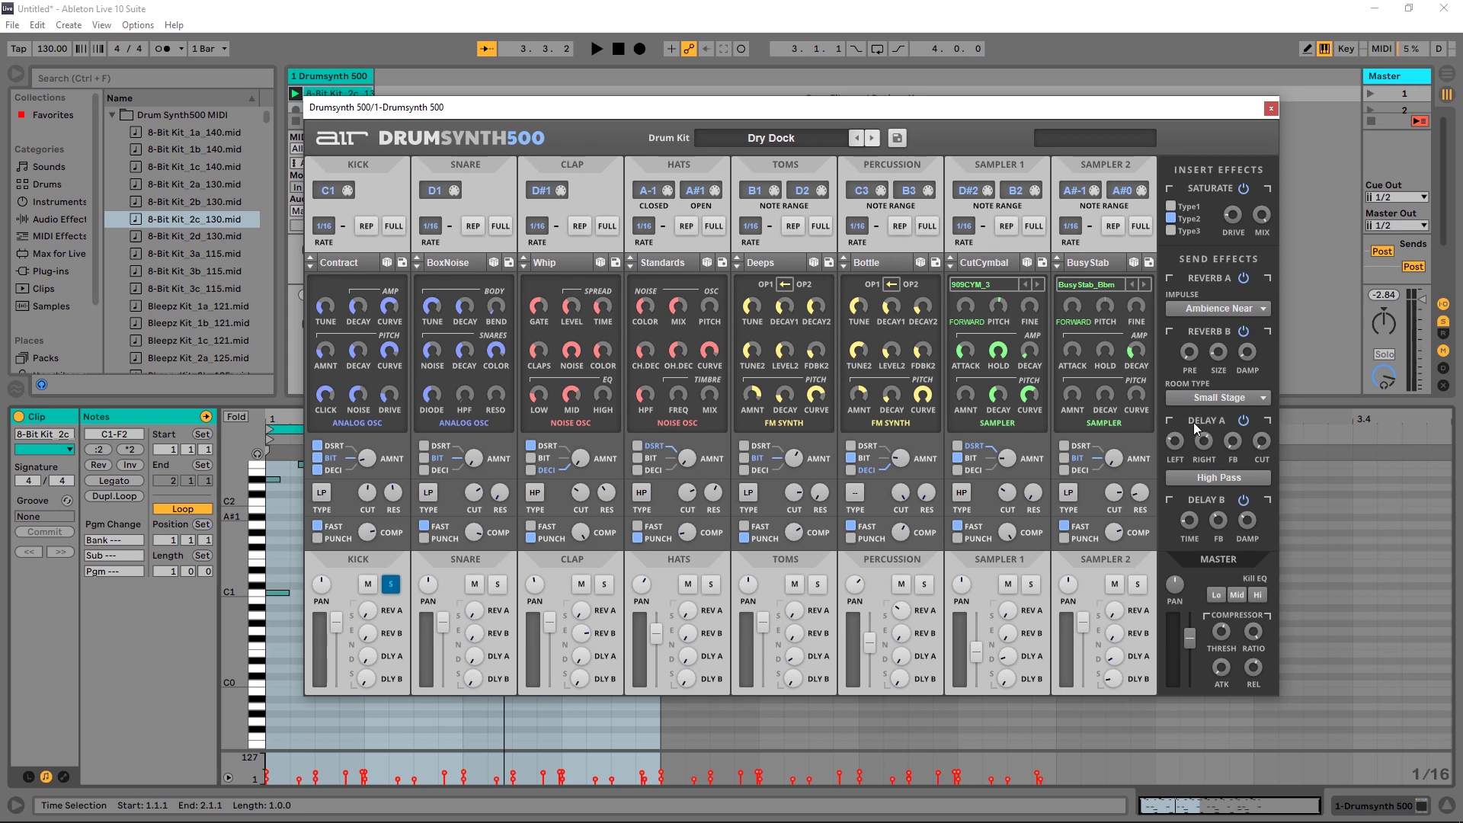
Keep Delay A on high pass, toggle it, and send slightly more Toms to Delay A
left_click(1201, 477)
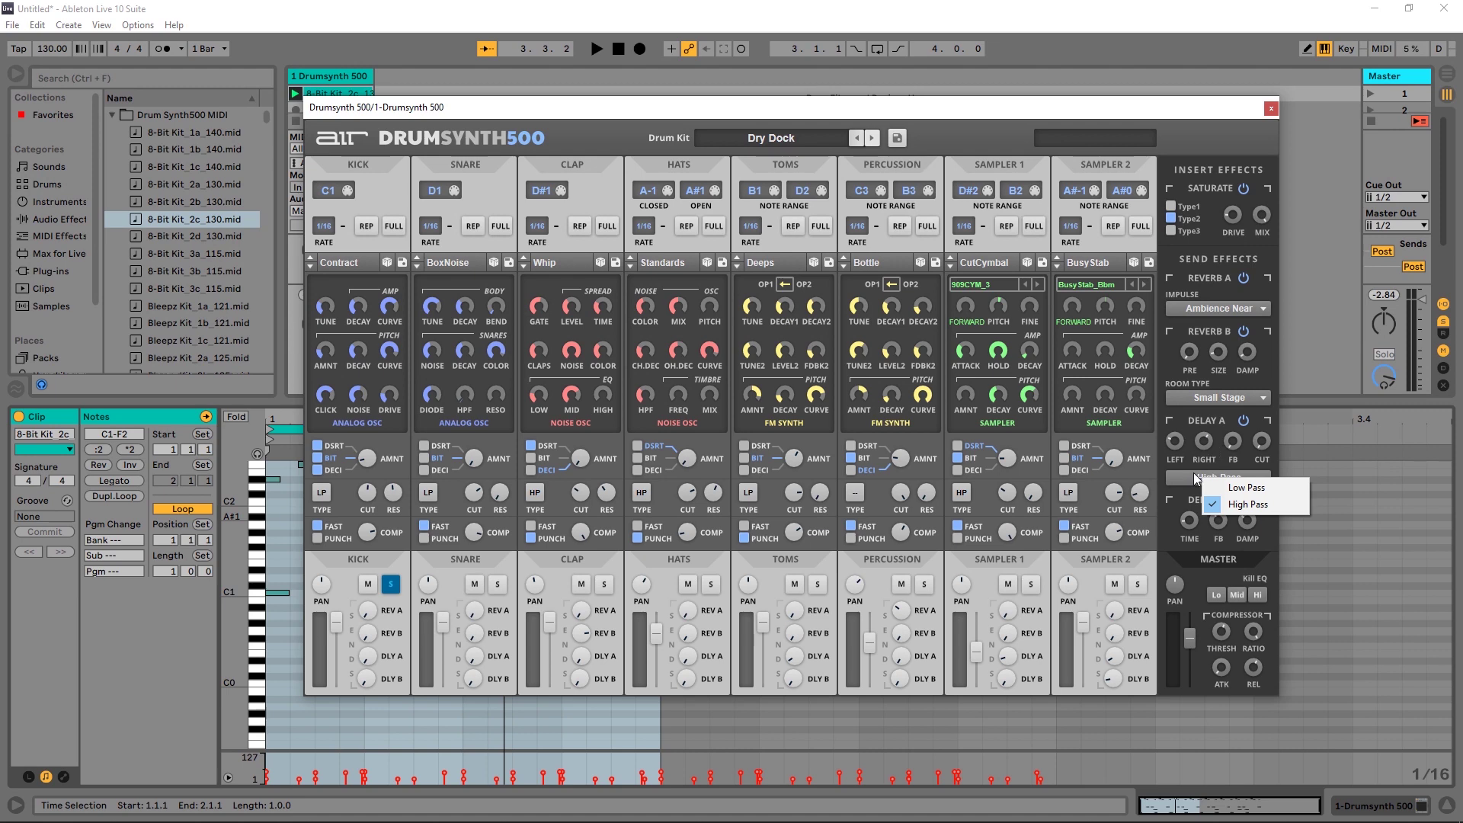
left_click(1196, 479)
left_click(1243, 420)
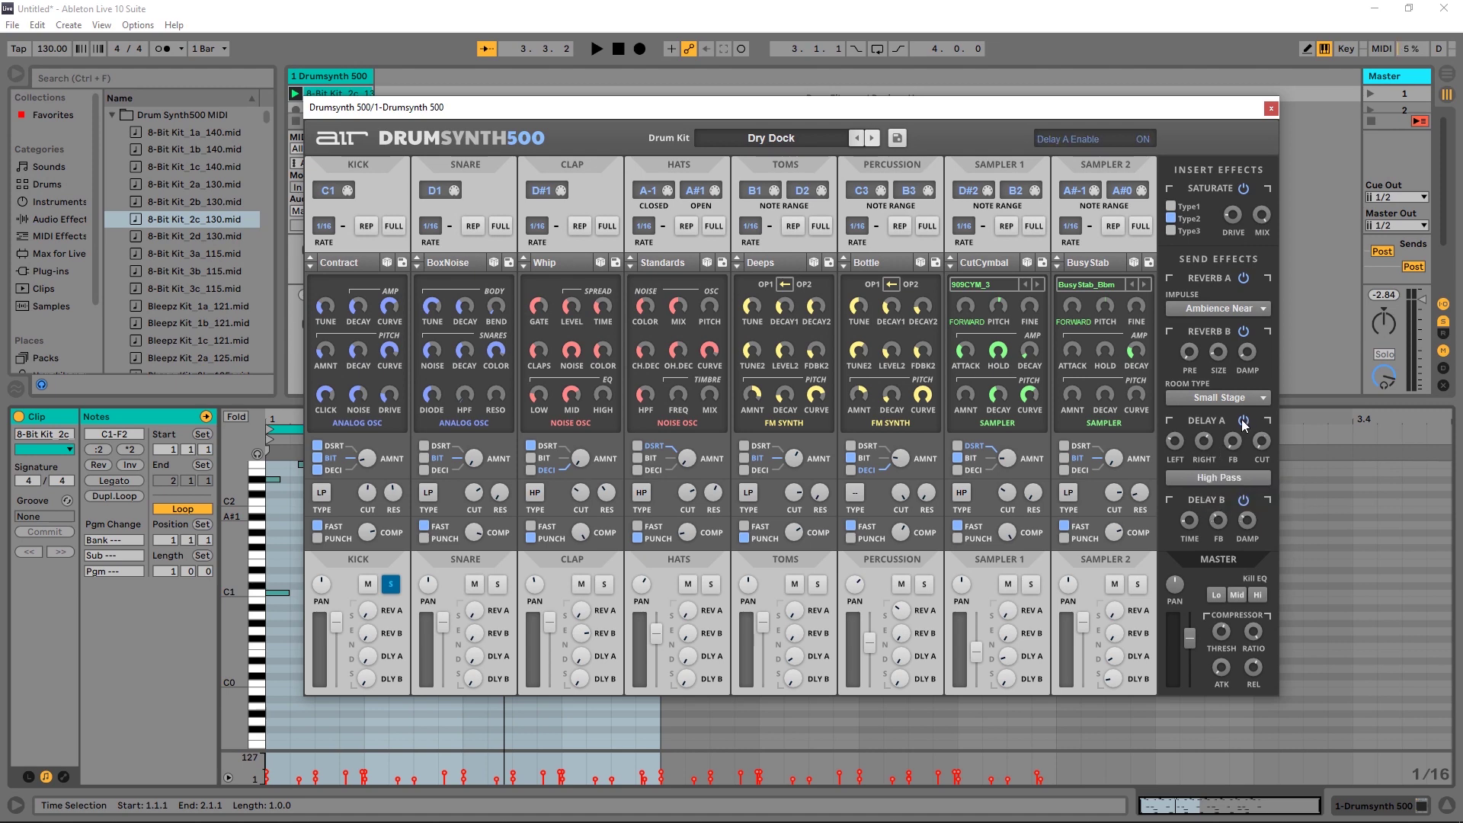
left_click_drag(793, 657, 789, 634)
Switch the saturation to Type3 and toggle the Saturate effect off and back on
left_click(1173, 228)
left_click(1242, 190)
left_click(1242, 190)
Unsolo the Kick and briefly kill then restore the master's low frequencies
left_click(390, 584)
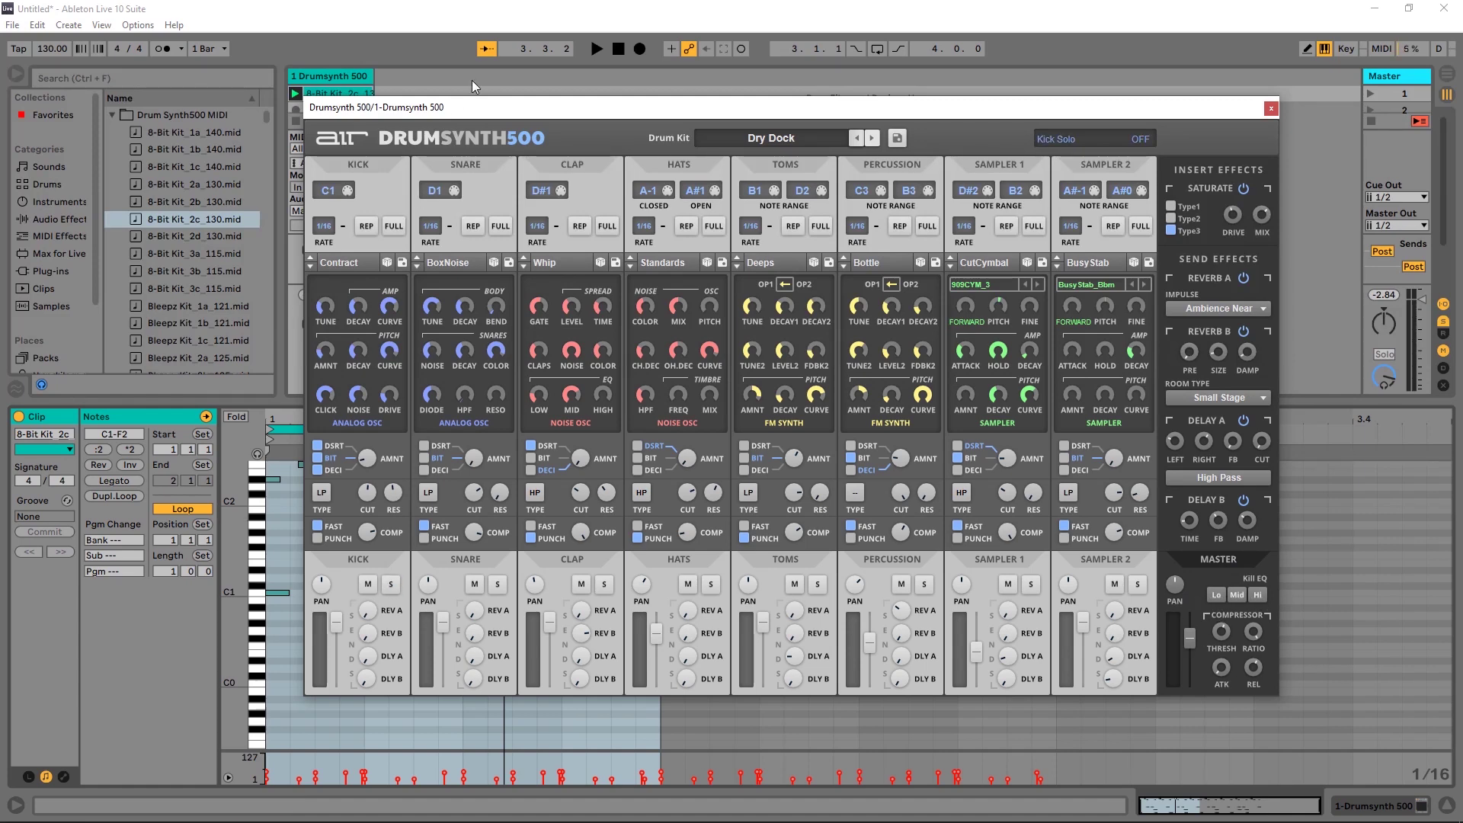
left_click(1216, 596)
left_click(1216, 596)
left_click(597, 49)
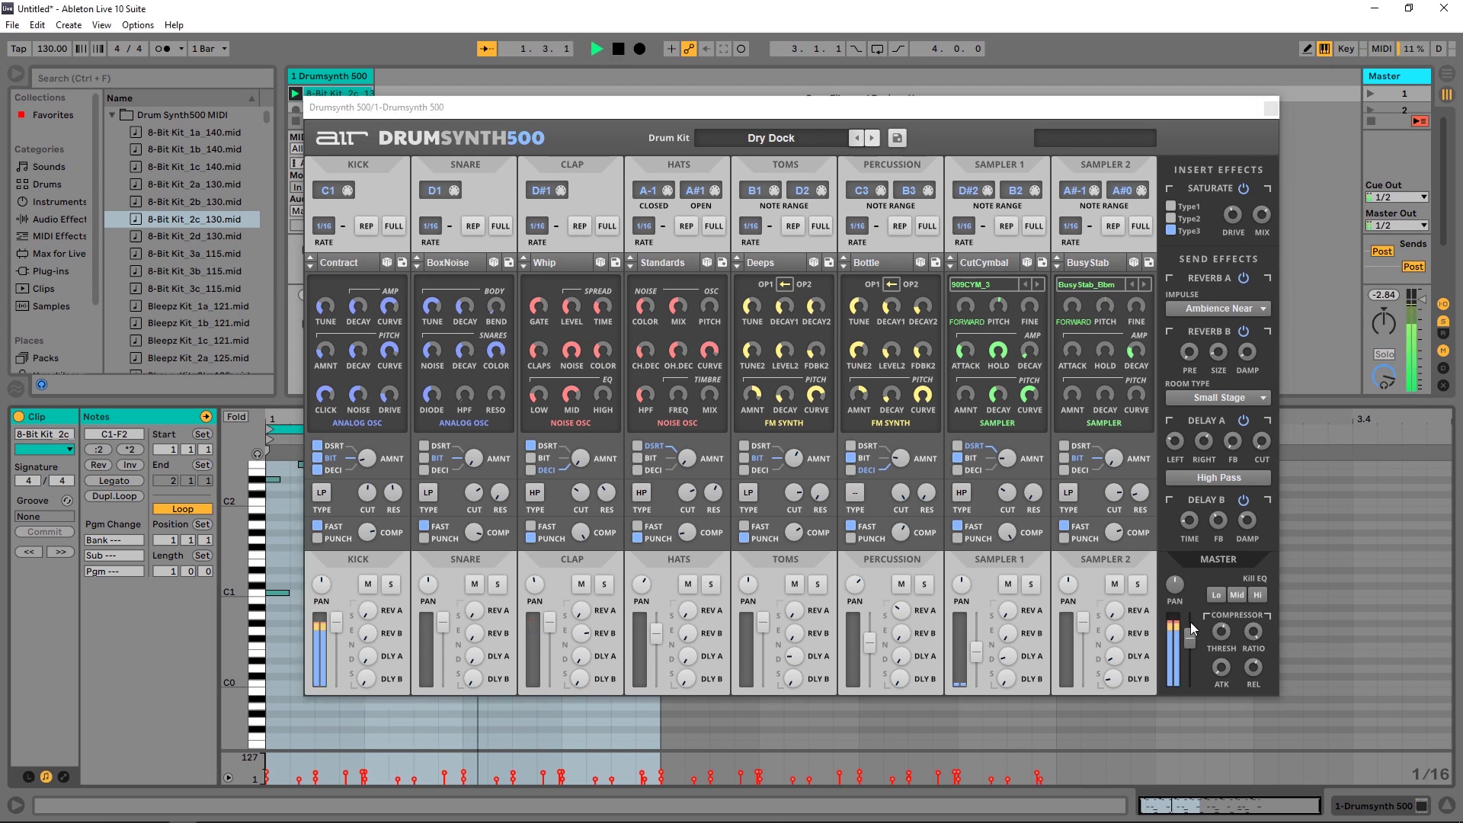
left_click(1215, 594)
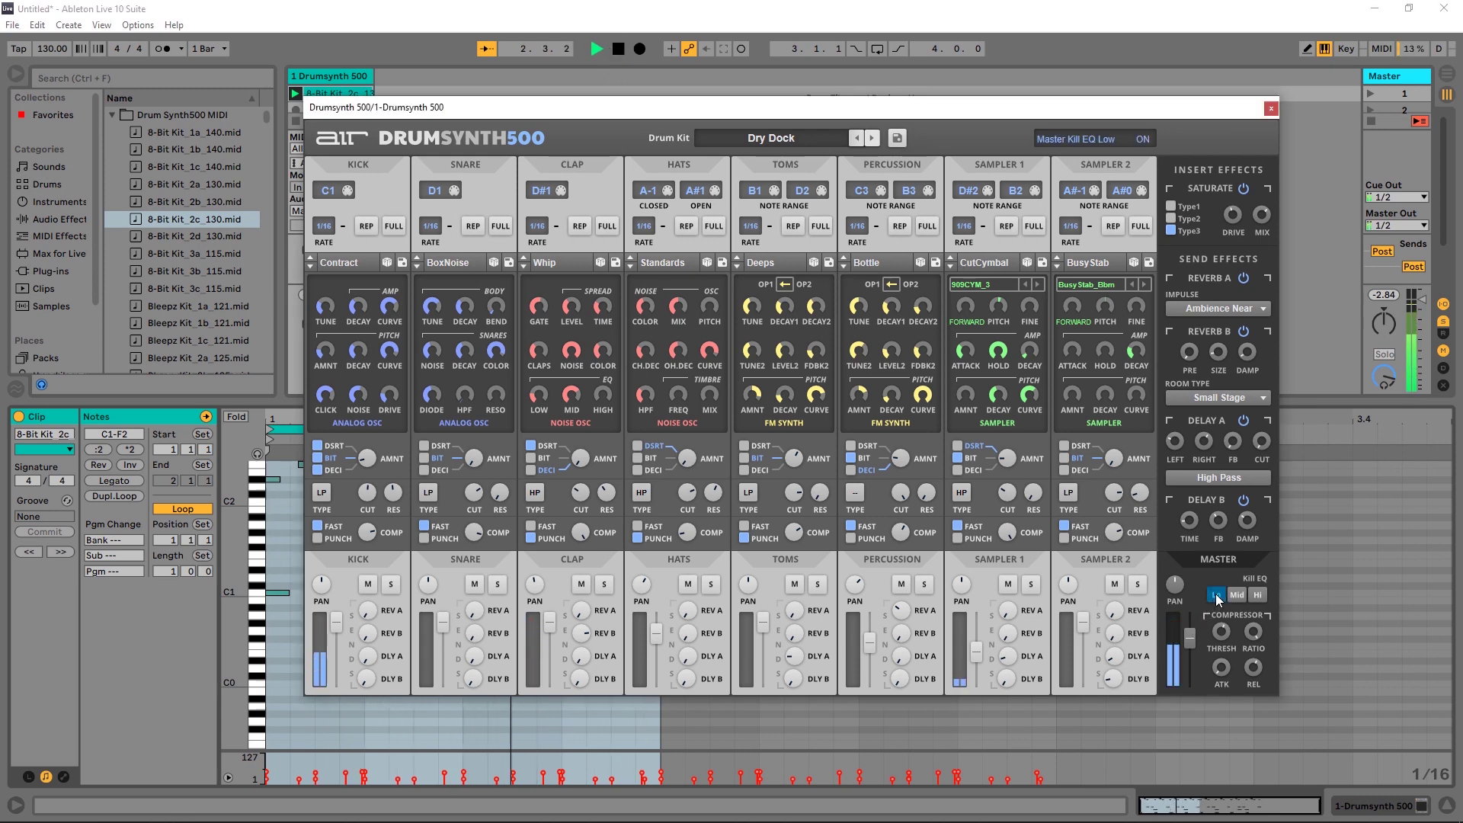
left_click(1215, 593)
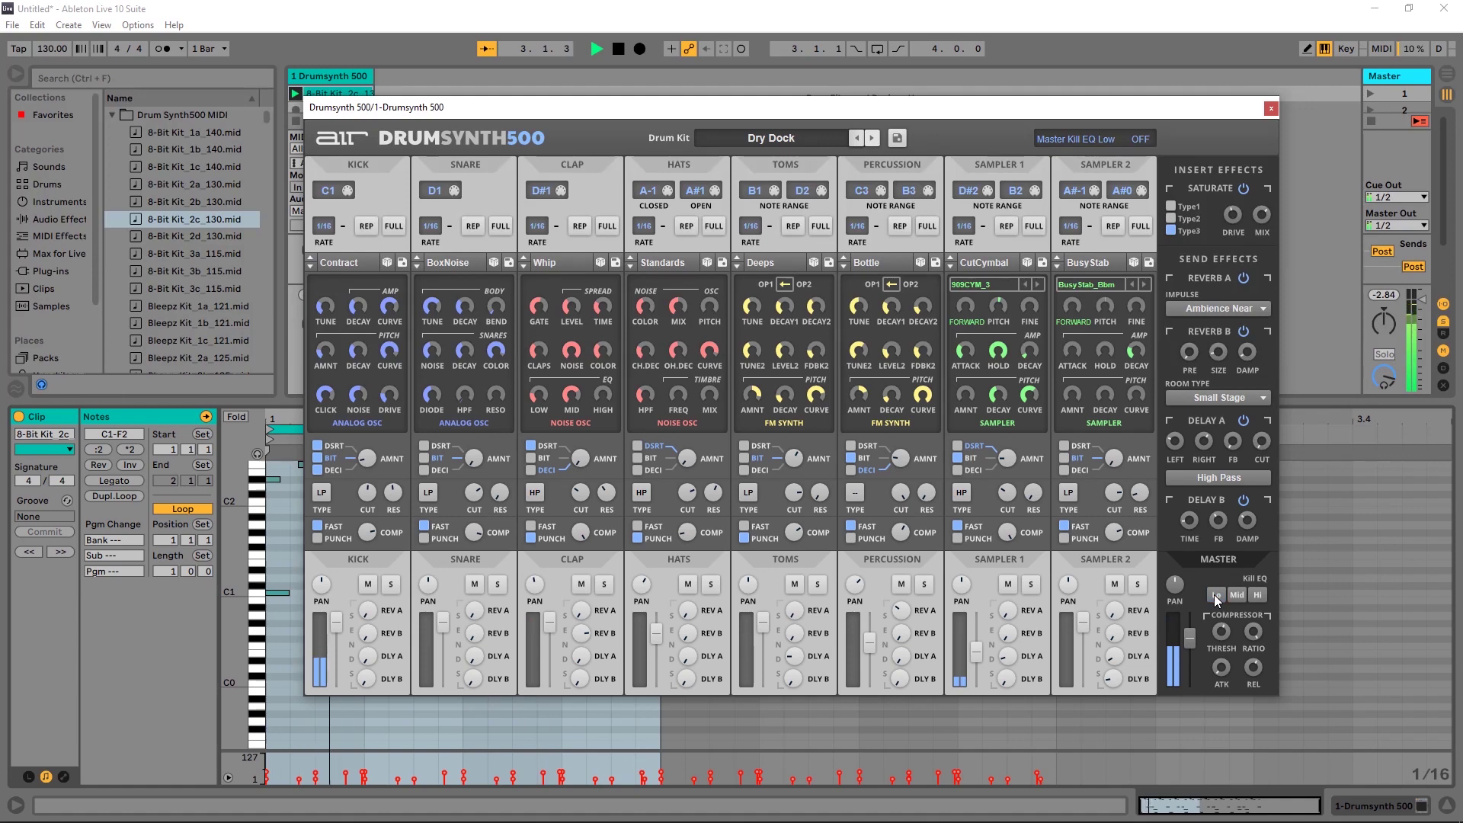
left_click(617, 49)
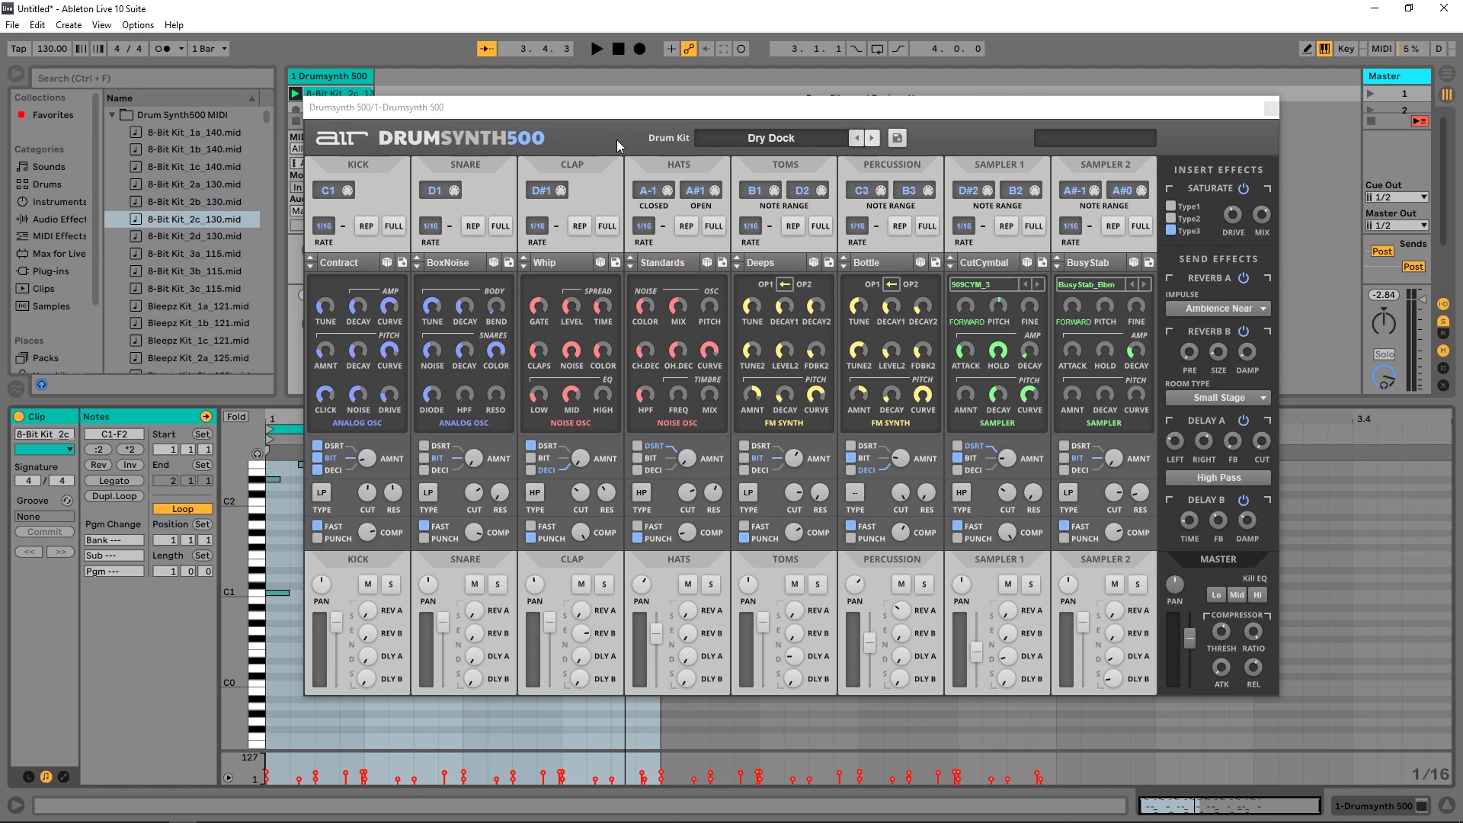
Load Body Music 1a 118 into the clip slot and set the project tempo to 118
left_click_drag(520, 109, 617, 101)
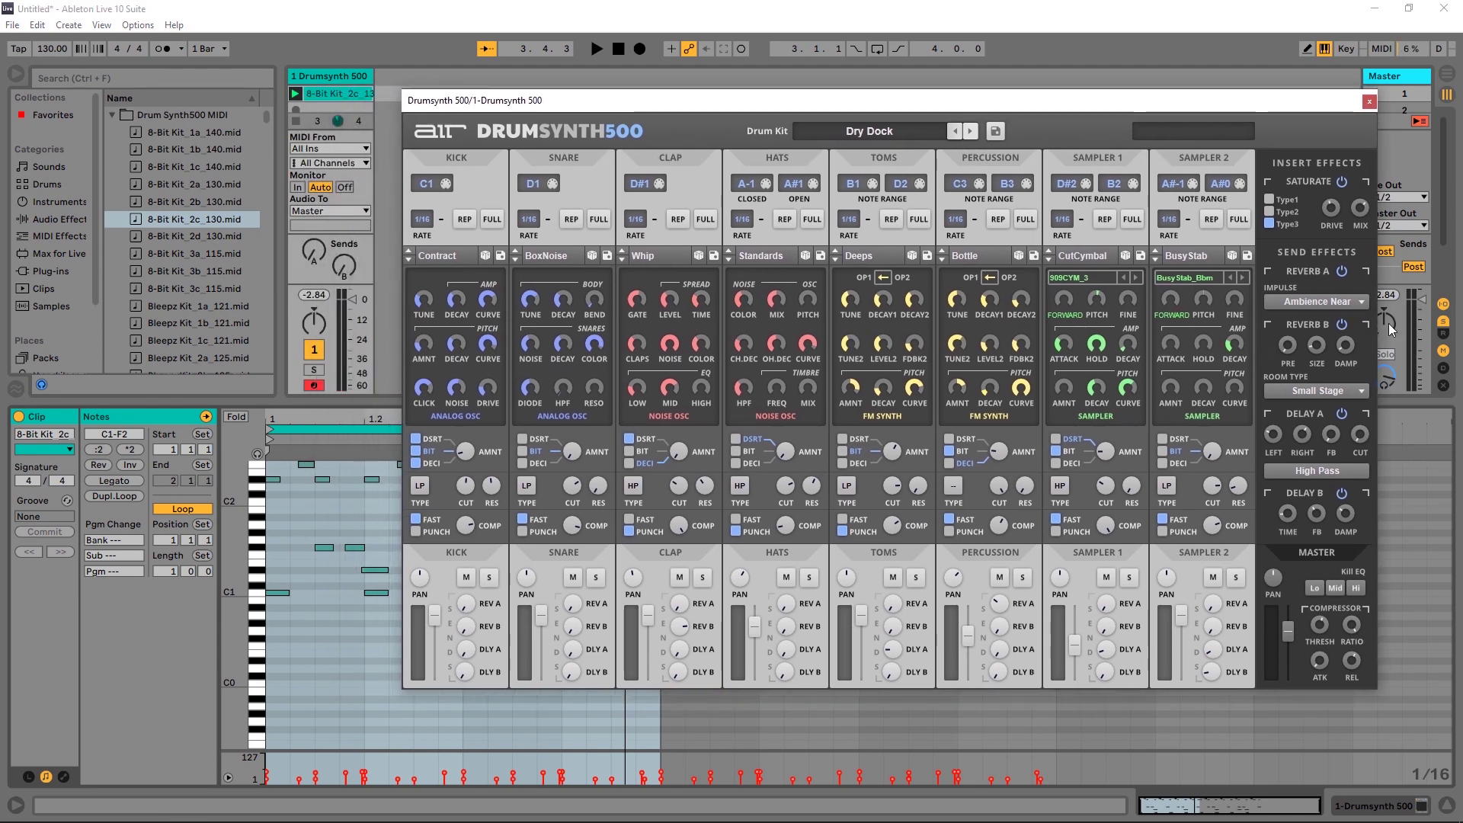
scroll(190, 228, "down", 5)
left_click_drag(201, 183, 337, 93)
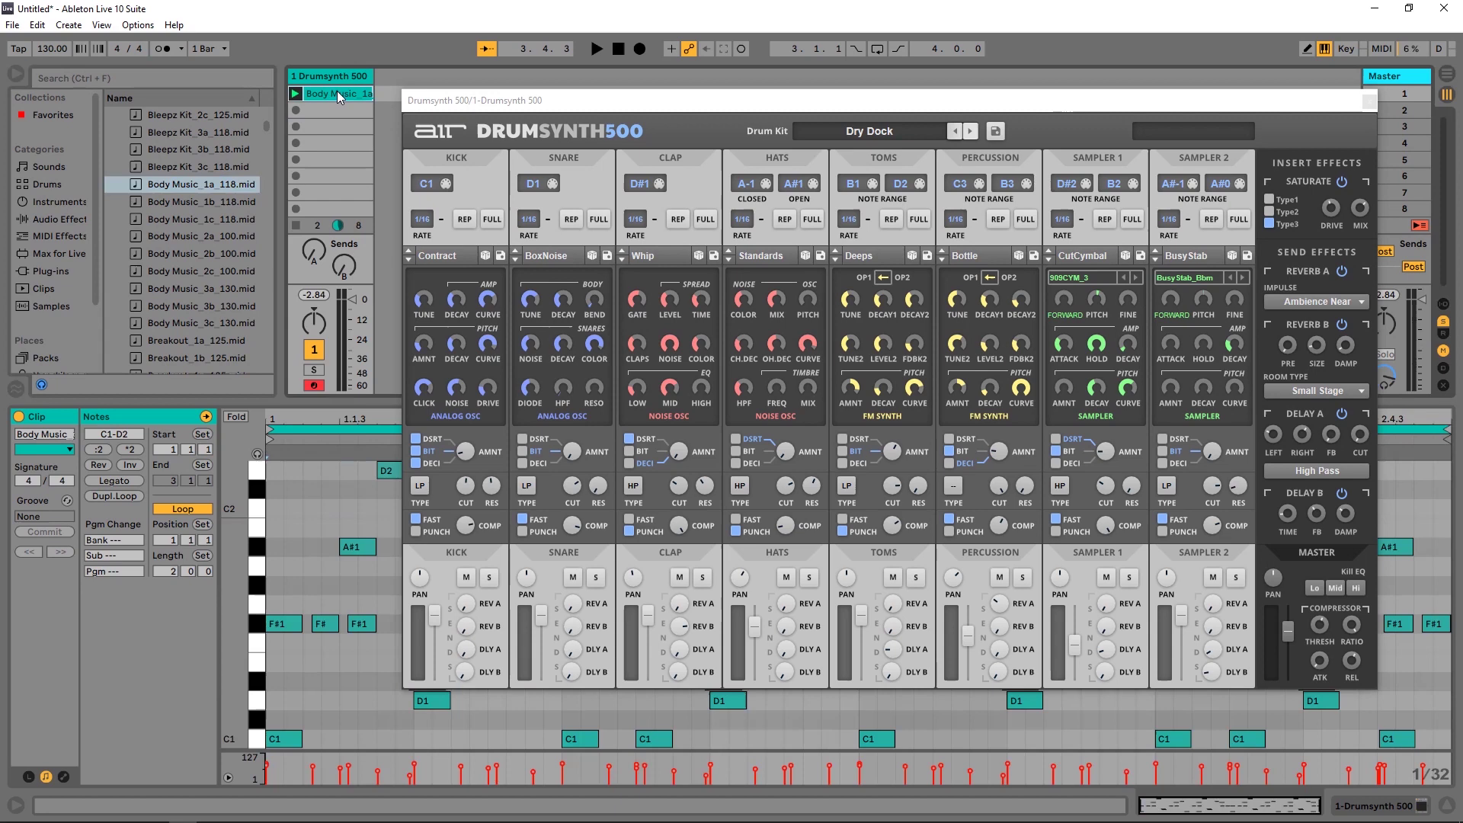
left_click(39, 49)
type("11")
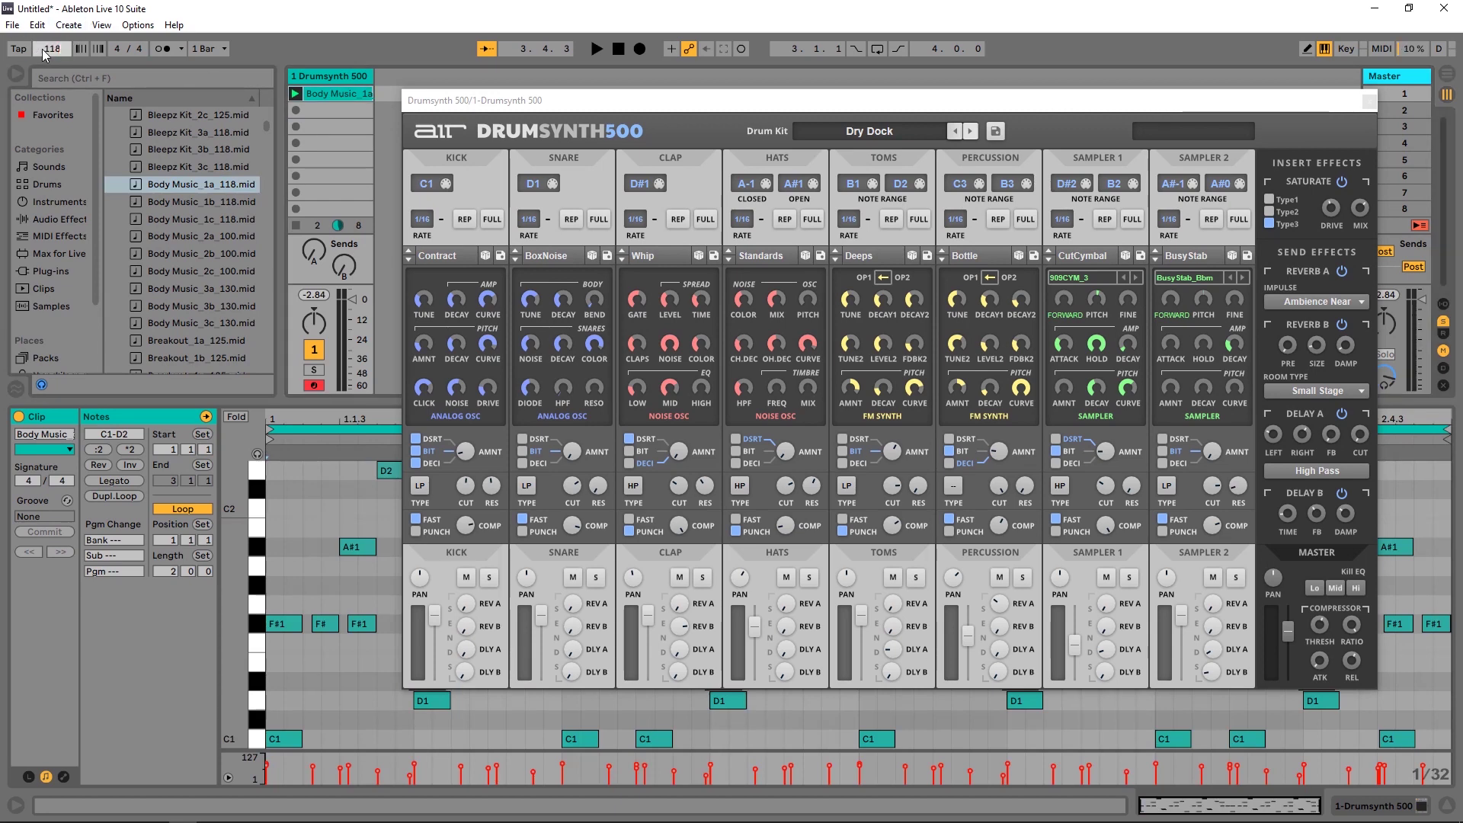
type("8")
key("Return")
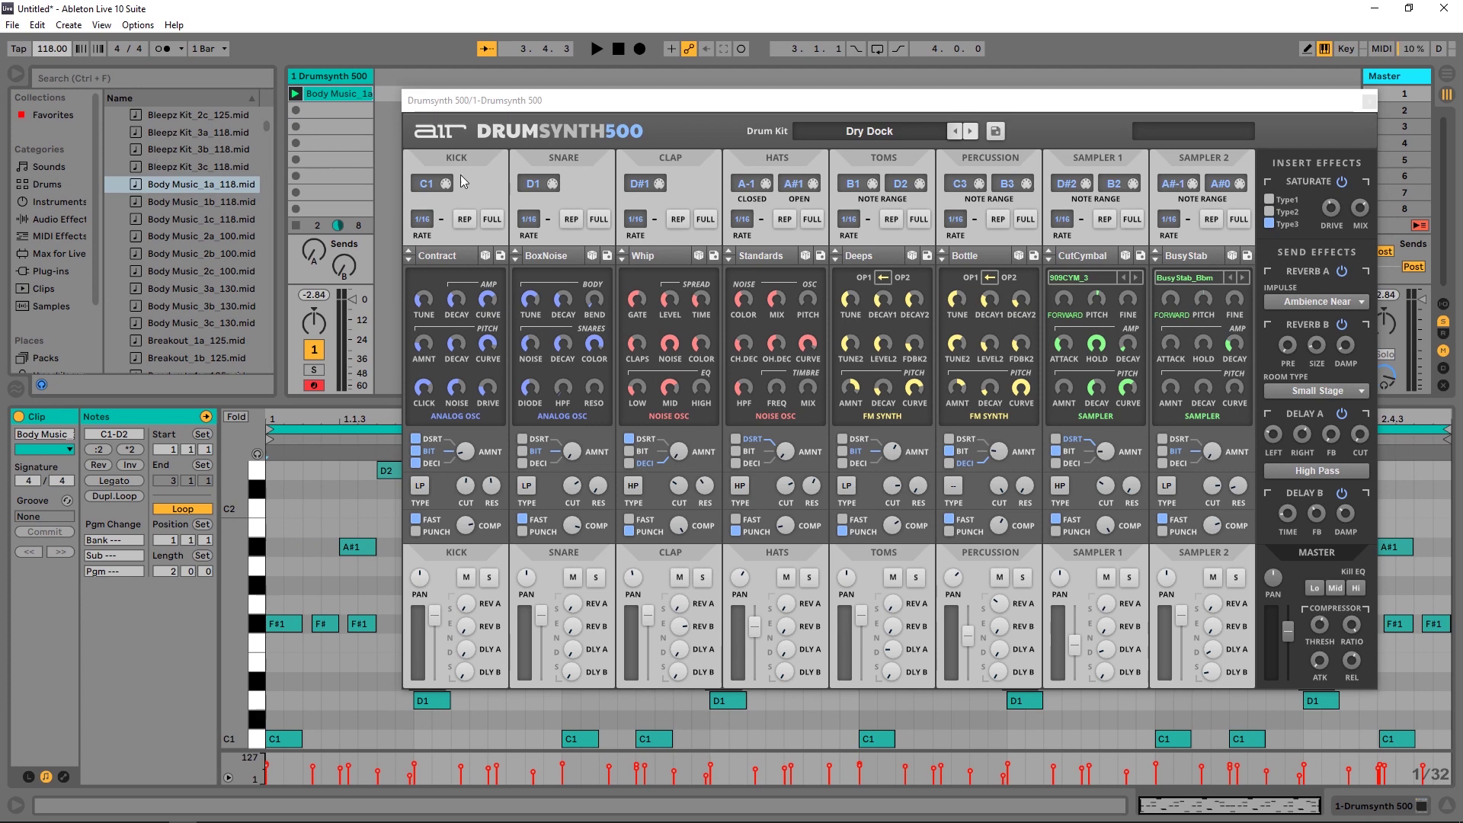
Load the Body Music kit, play the clip, try Body Music_2a, then select Body Music_1c
left_click(878, 137)
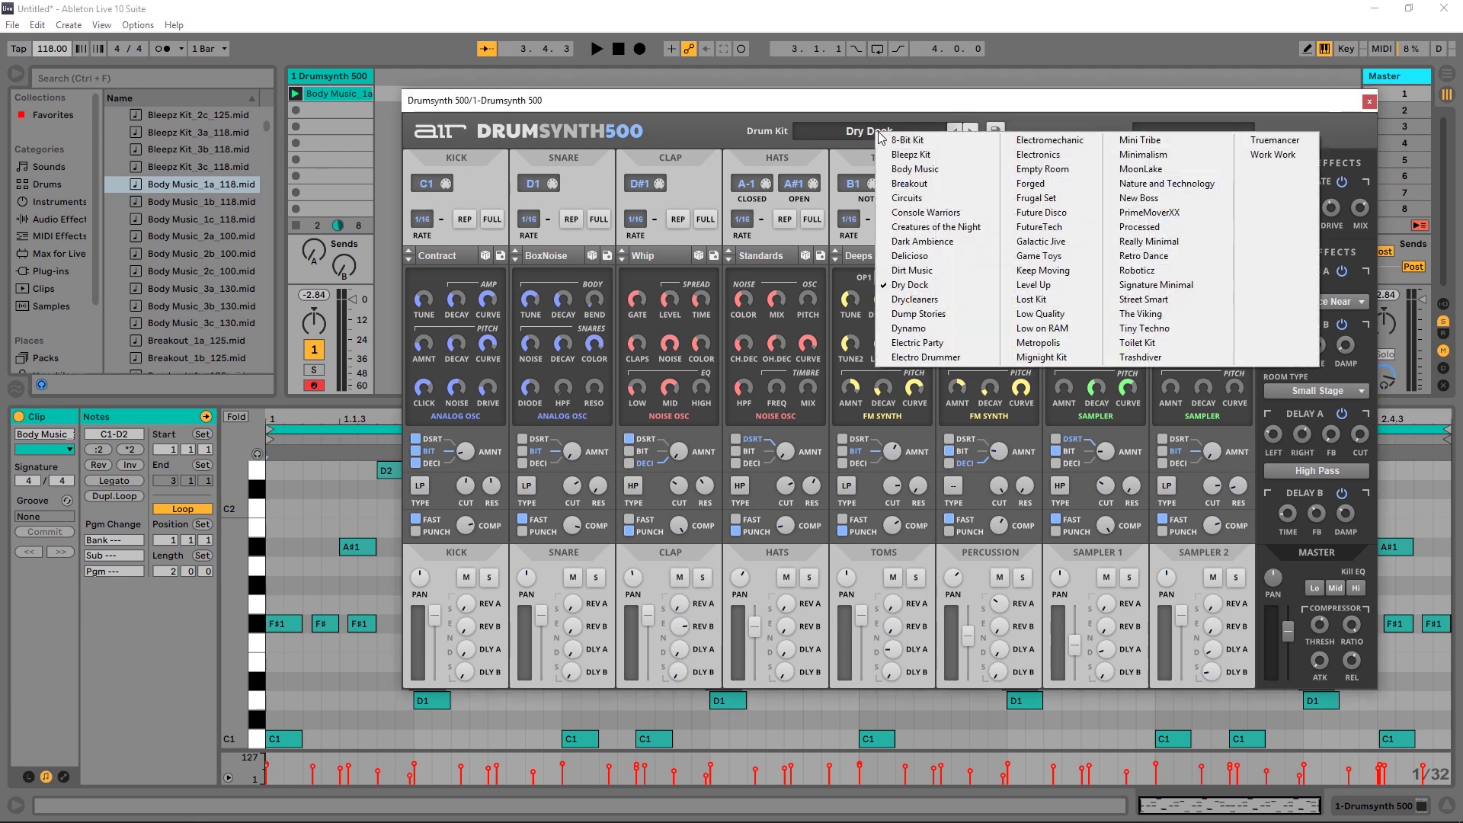
left_click(934, 169)
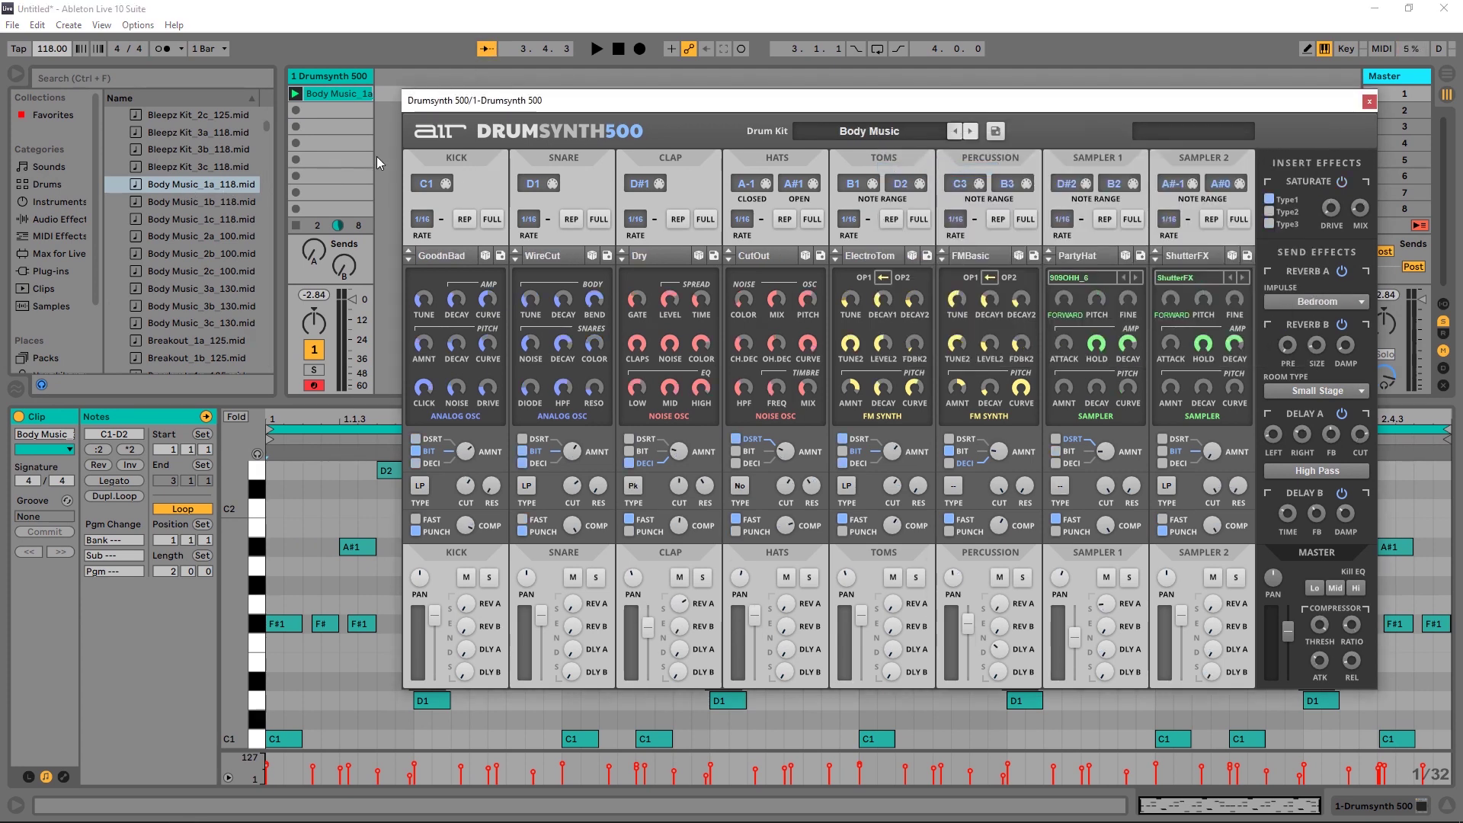
left_click(296, 94)
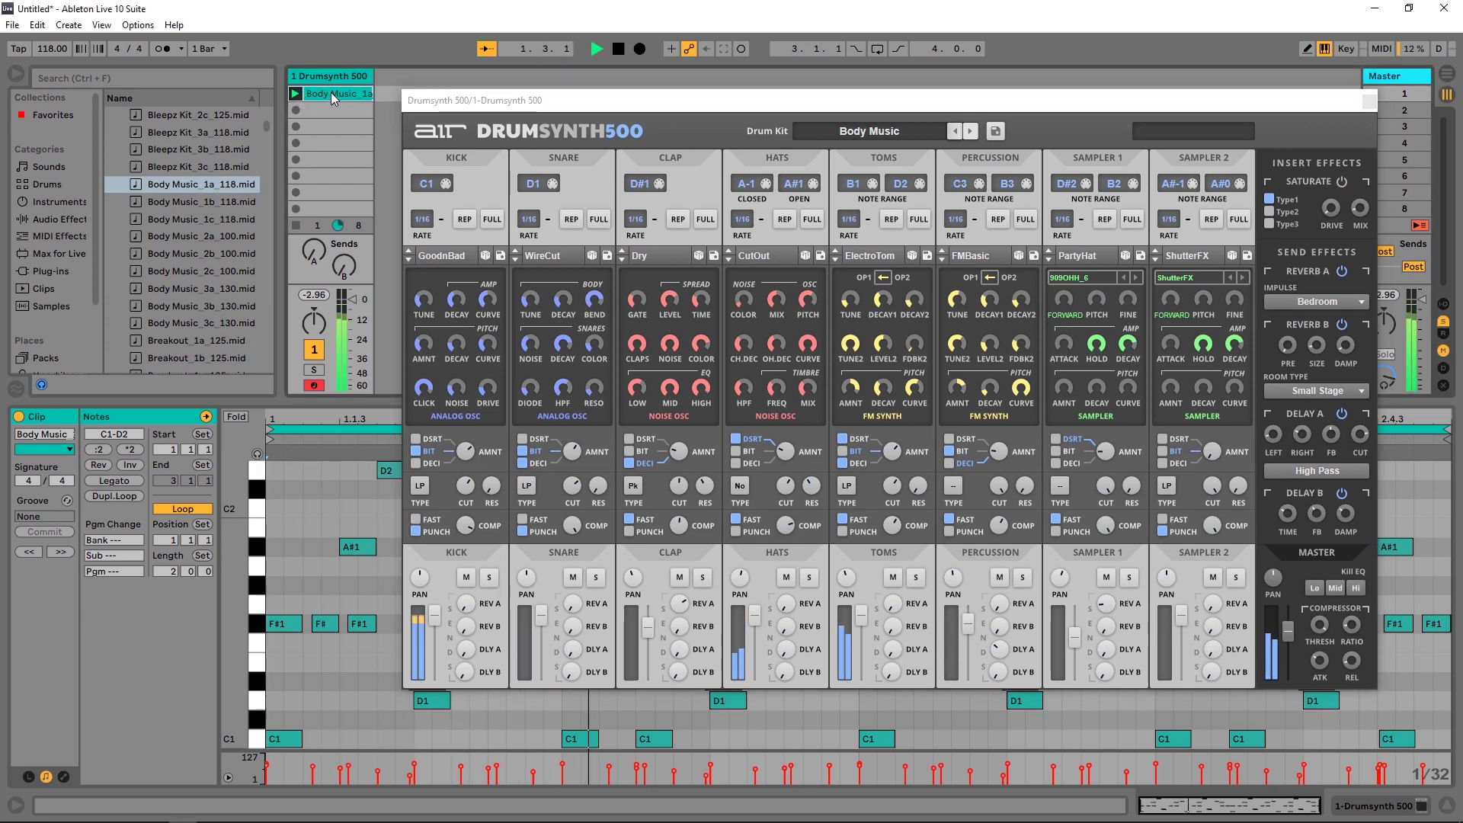
left_click_drag(177, 233, 313, 99)
left_click(205, 219)
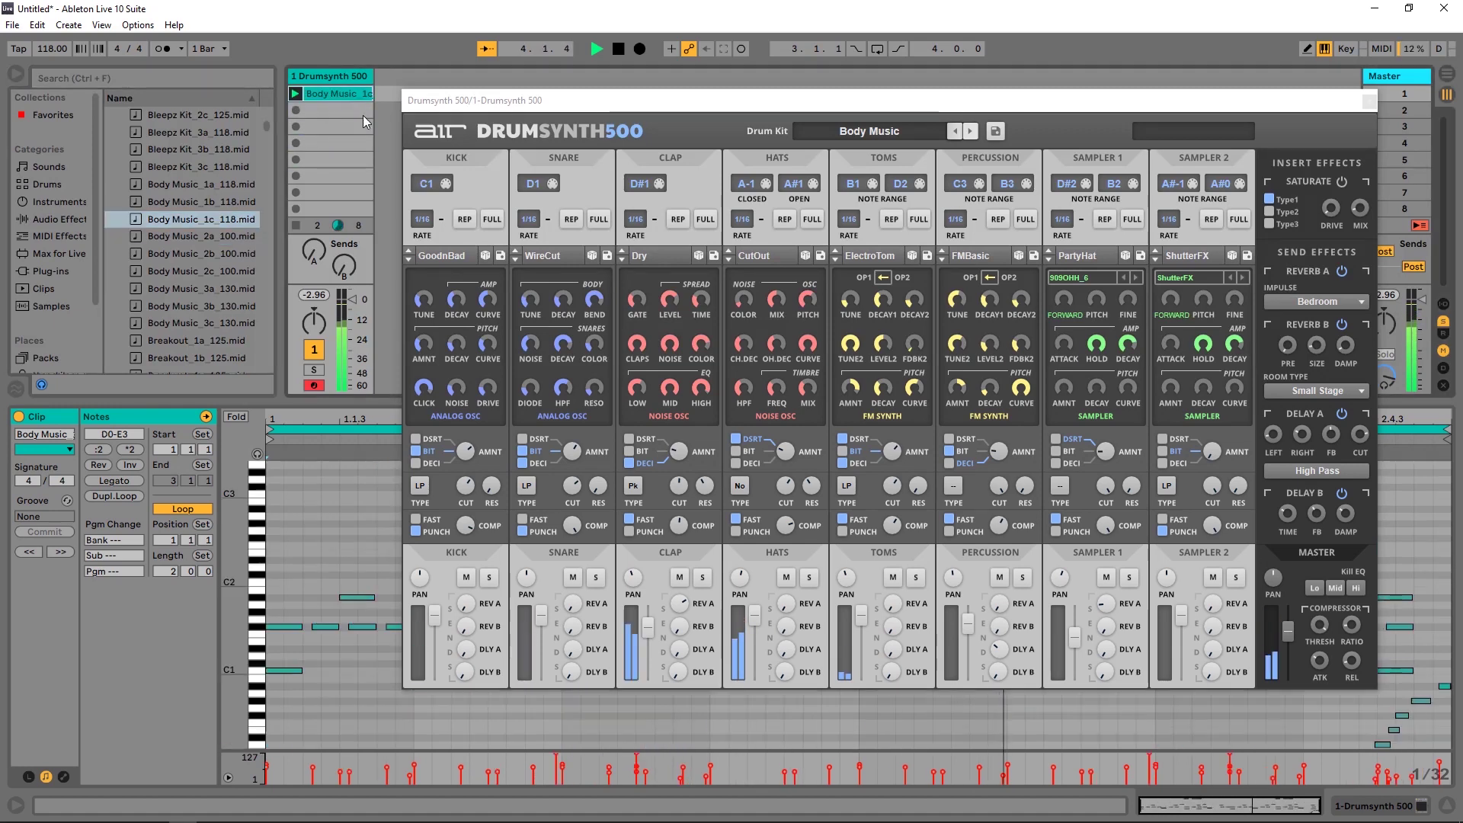
left_click(618, 50)
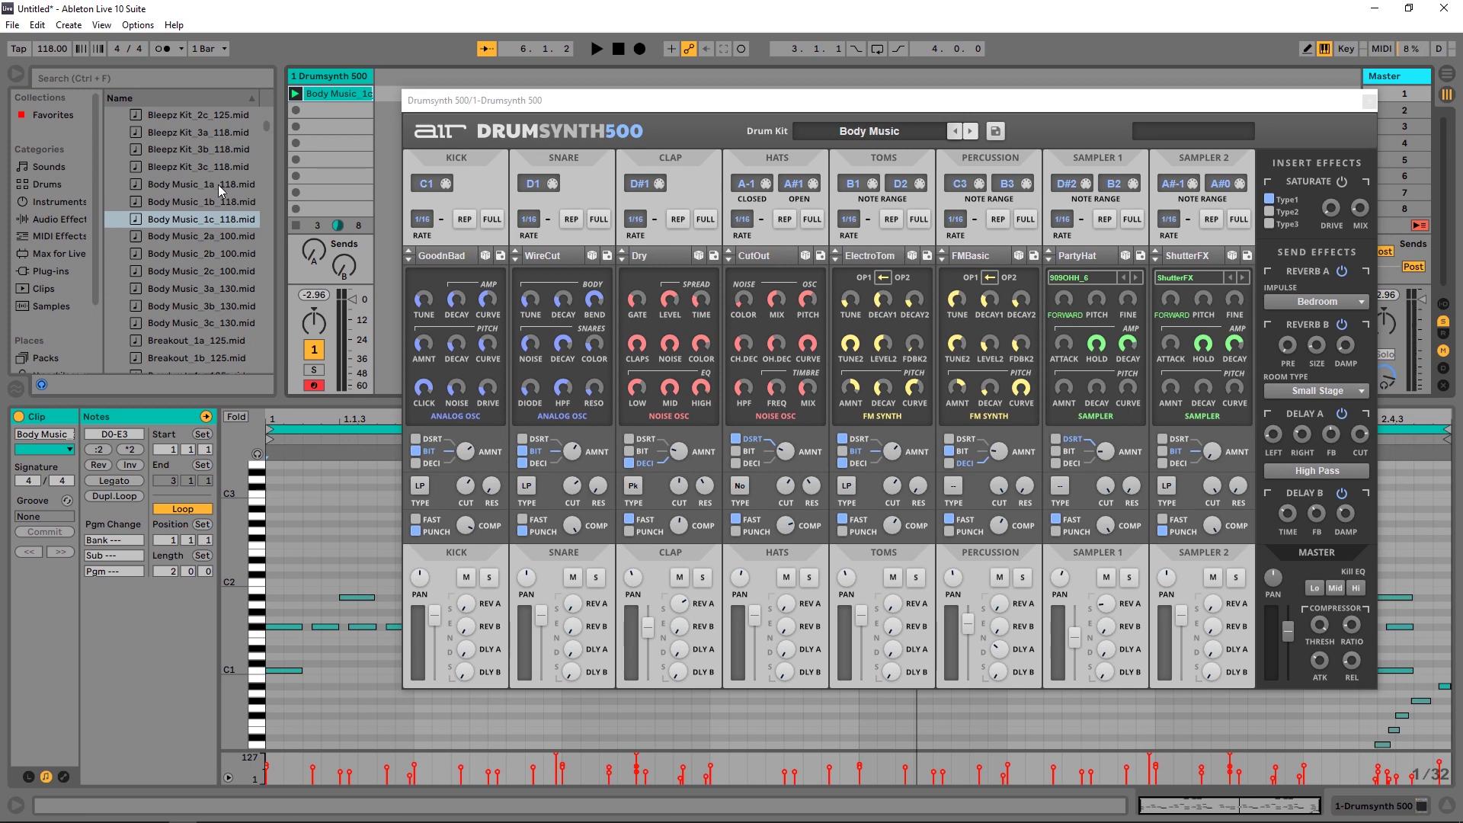
left_click(214, 218)
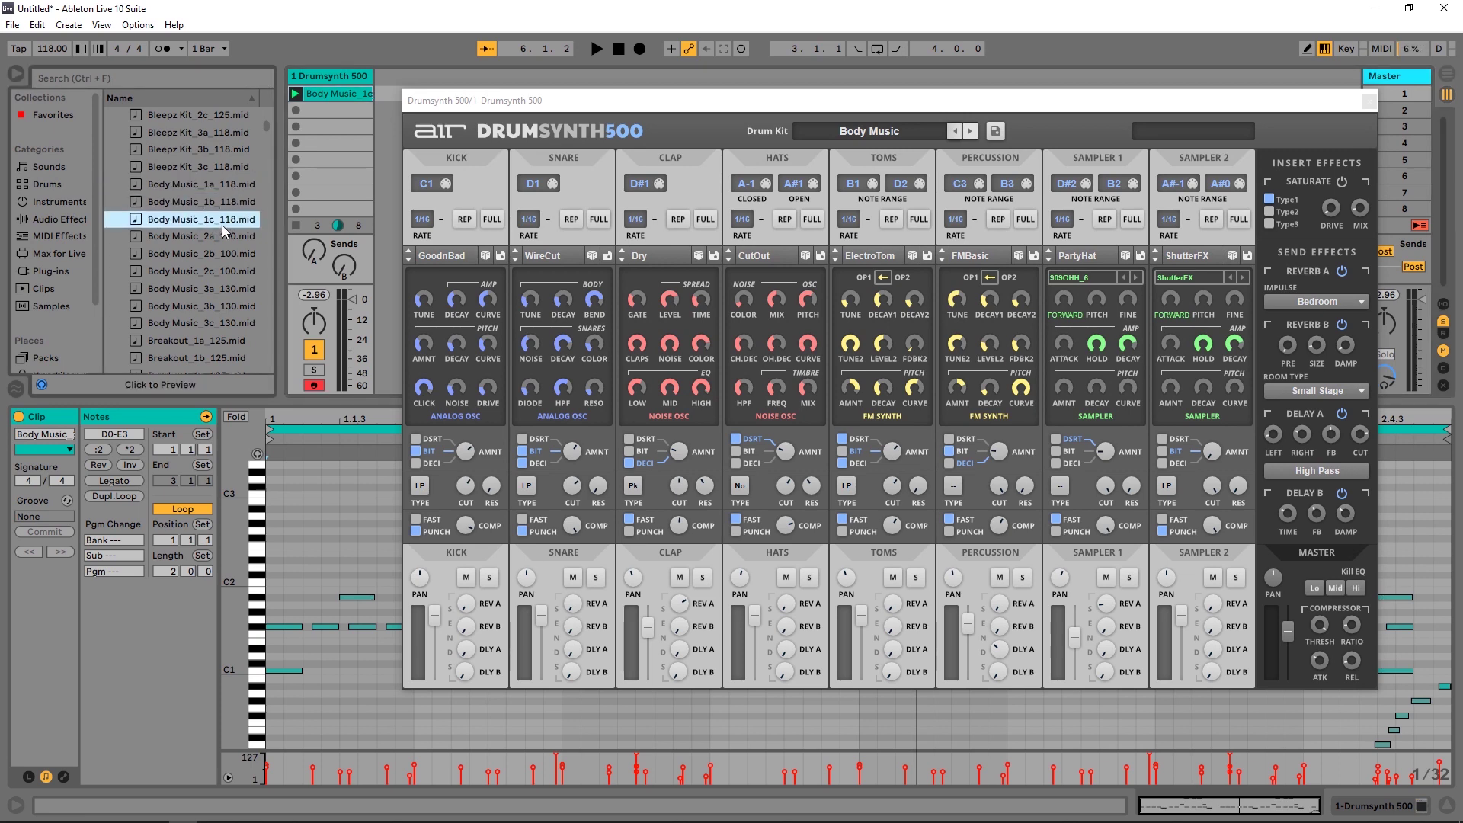
Close the Drumsynth 500 window, select the E3 and D3 note rows, and audition Body Music_1c
left_click_drag(591, 107, 426, 111)
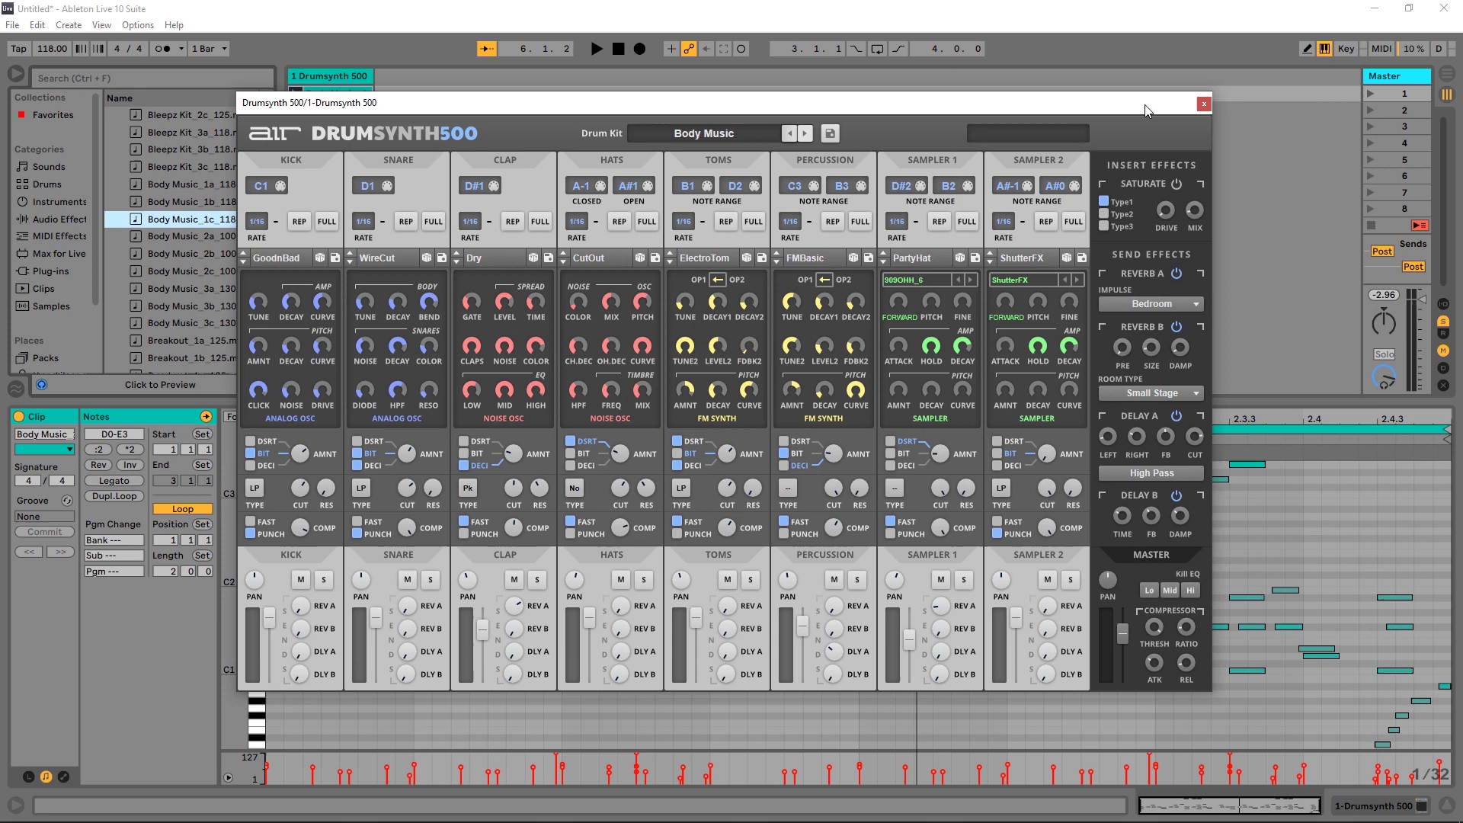
left_click(1204, 105)
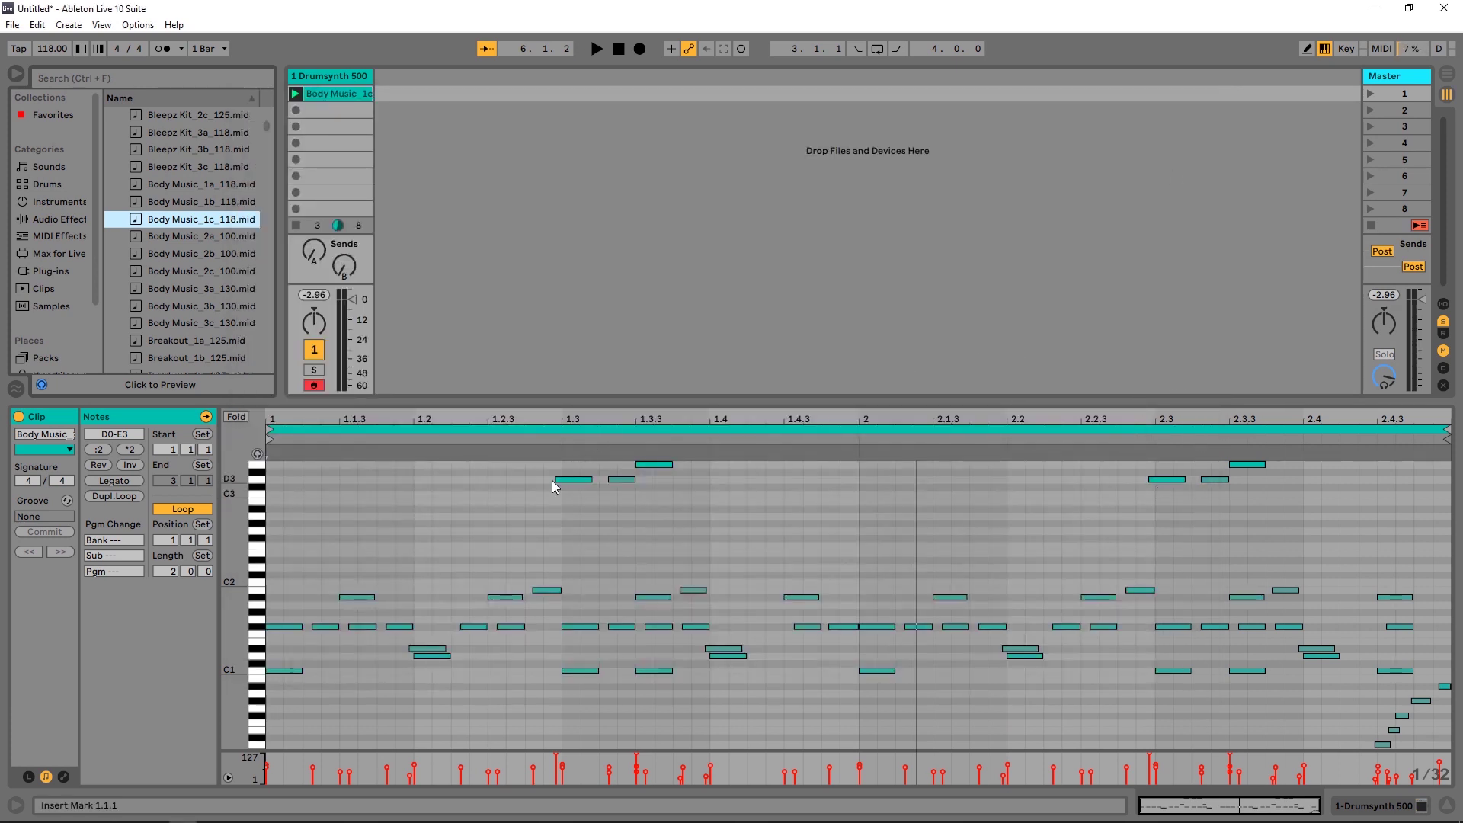
left_click(259, 464)
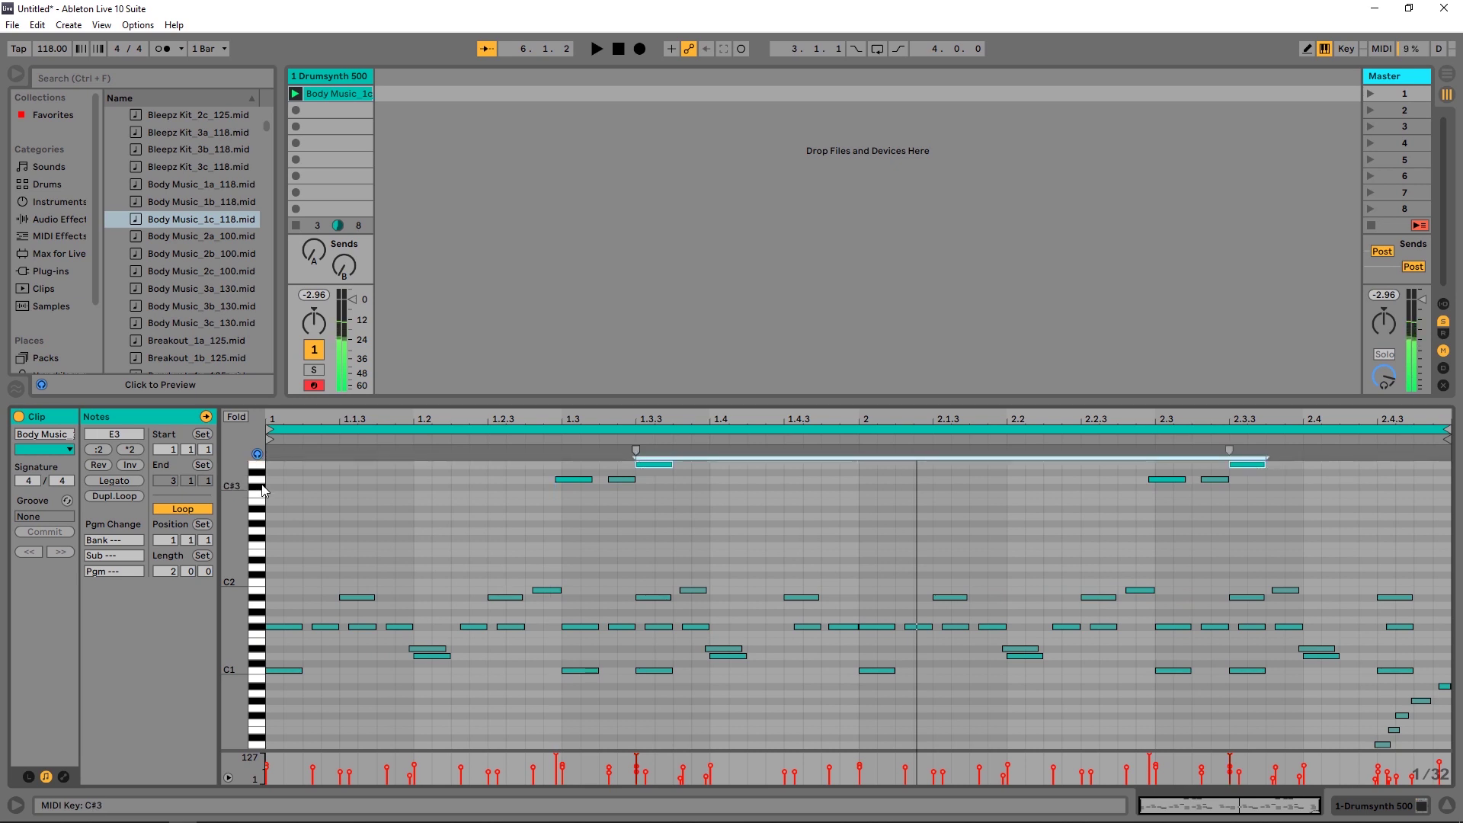
left_click(259, 479)
left_click(258, 464)
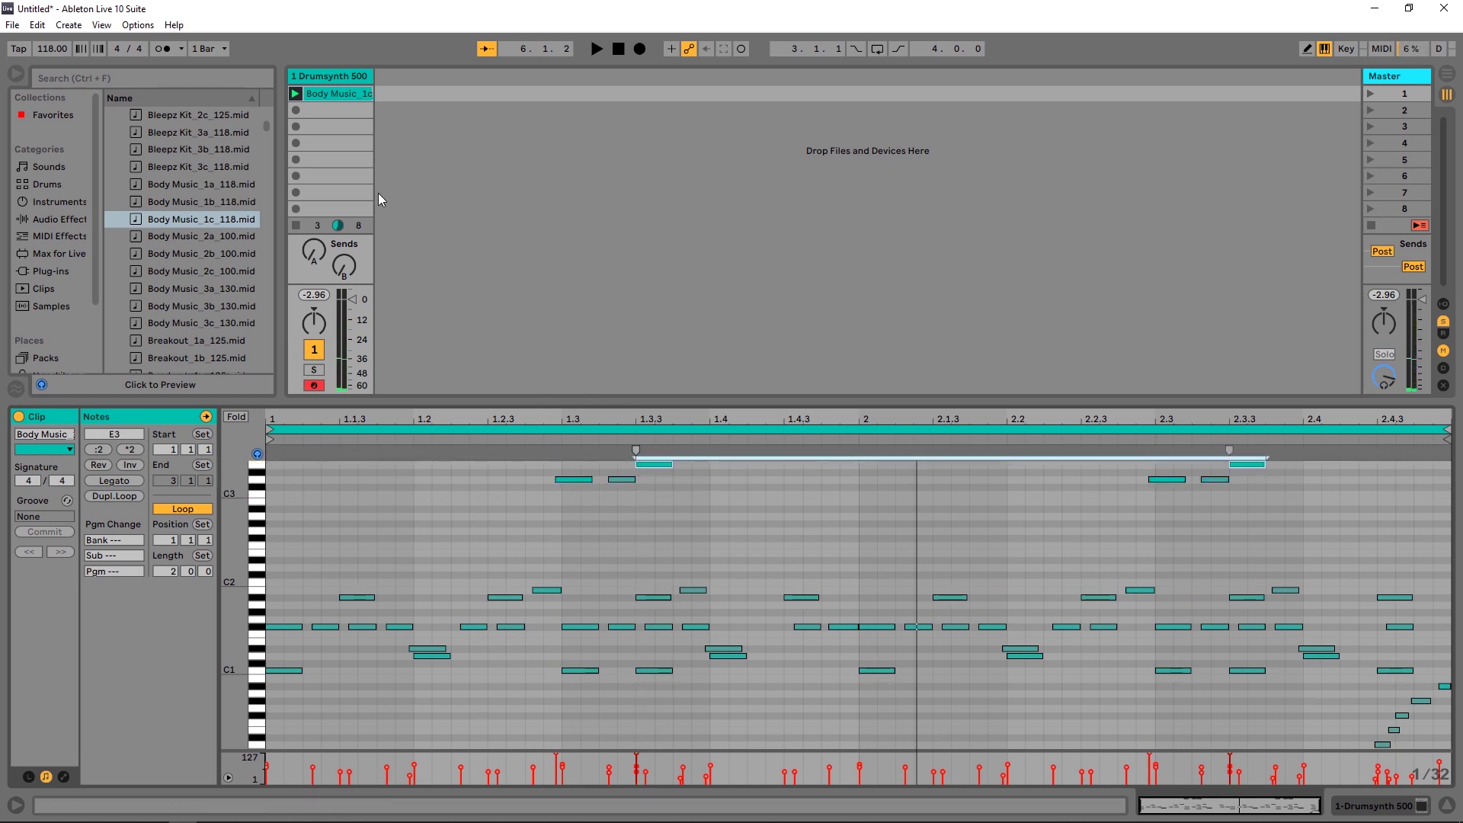
left_click(295, 94)
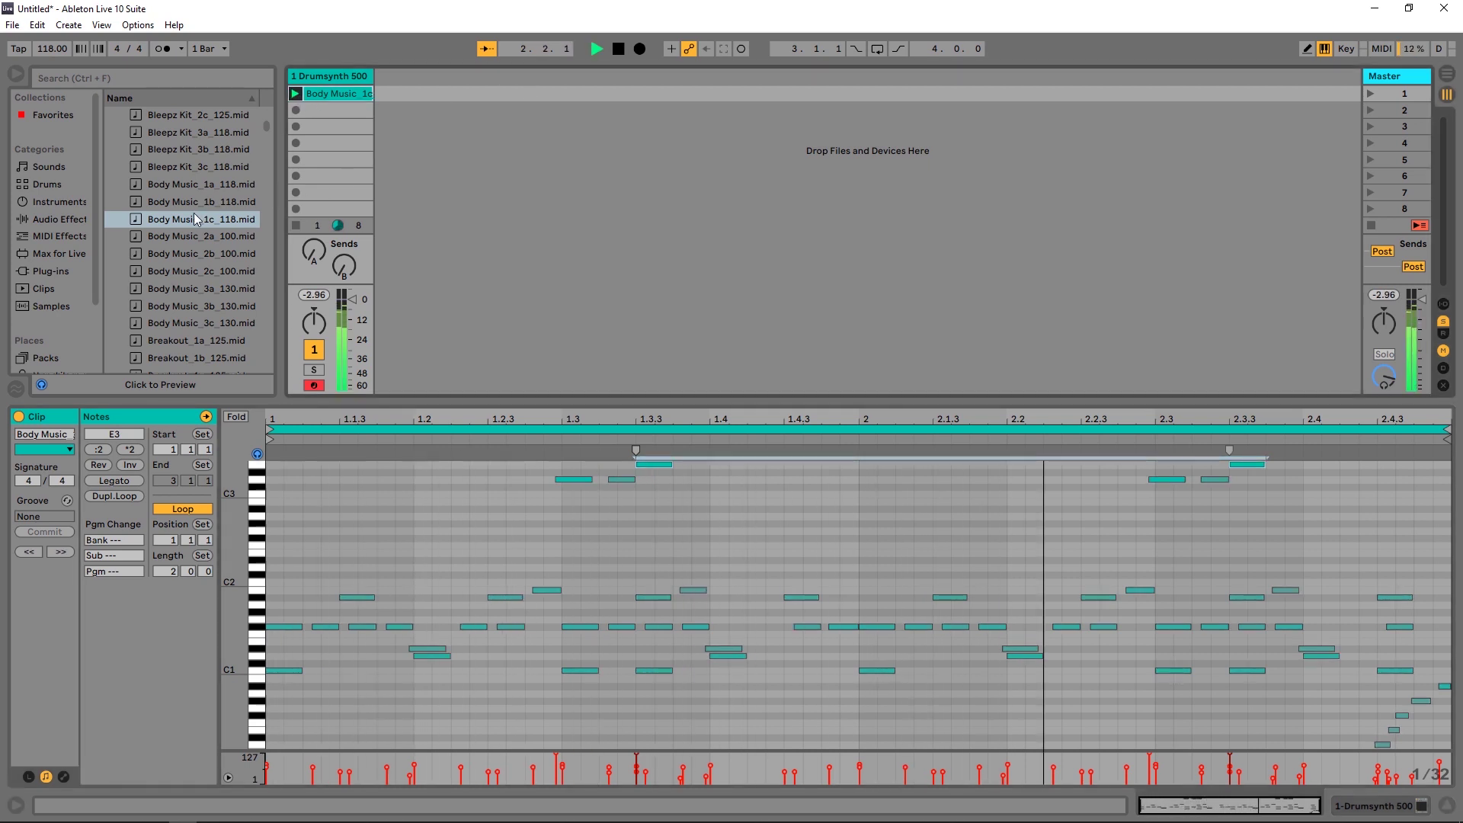
key("space")
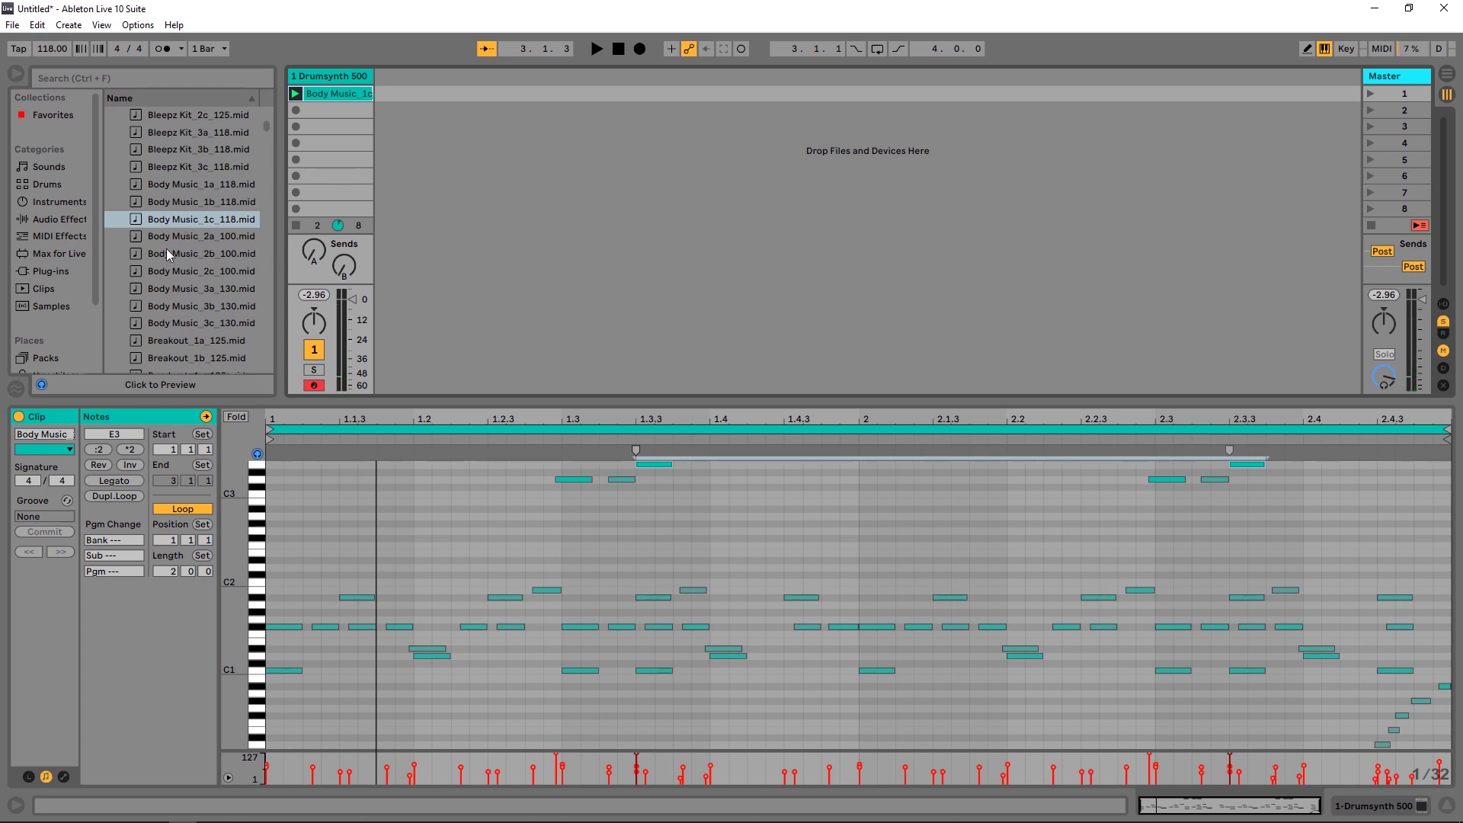
Load and play Body Music_3a_130, then replace it with Body Music_3b_130 and stop
left_click_drag(162, 282, 342, 90)
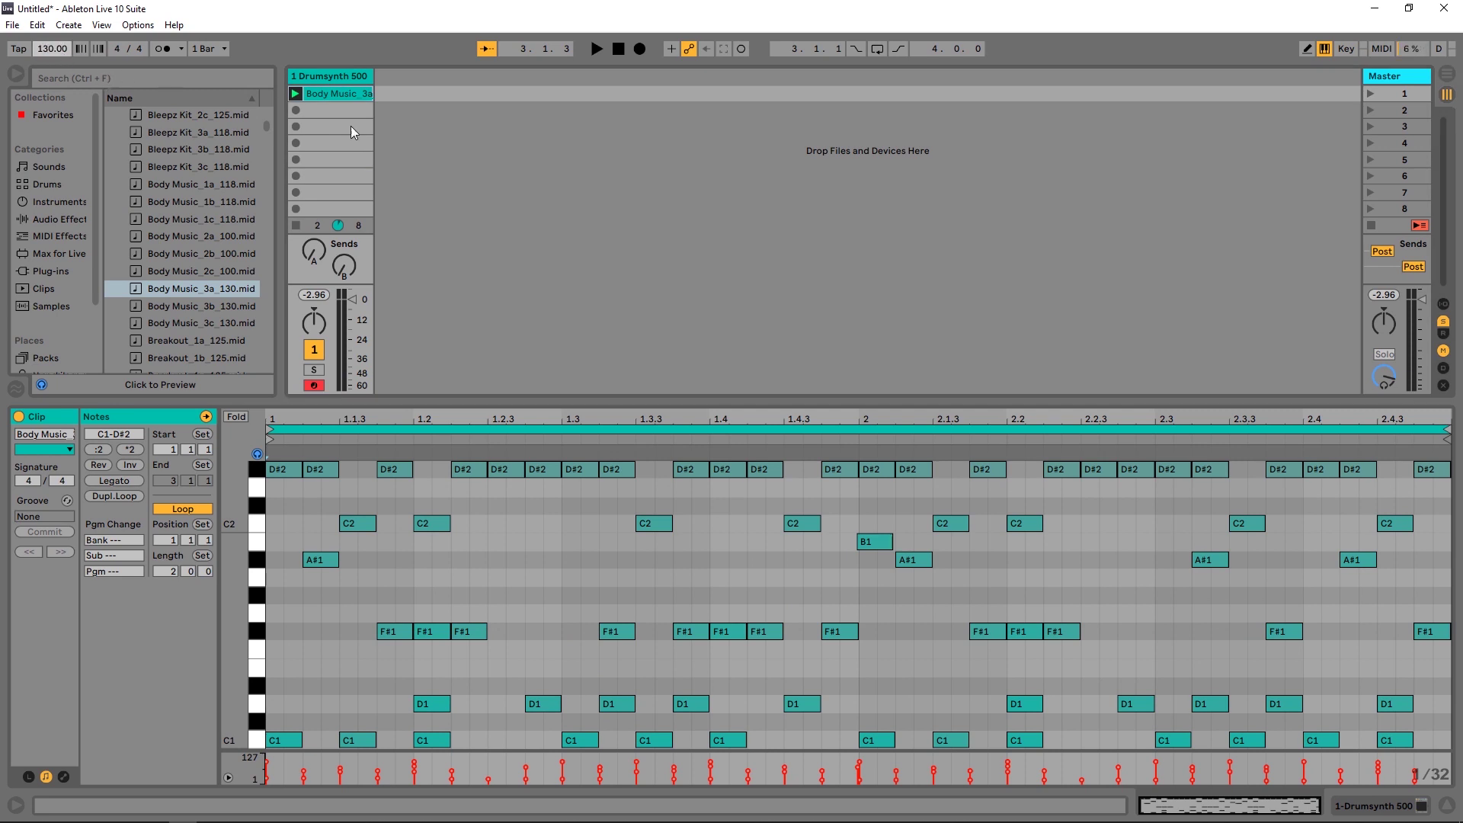
key("space")
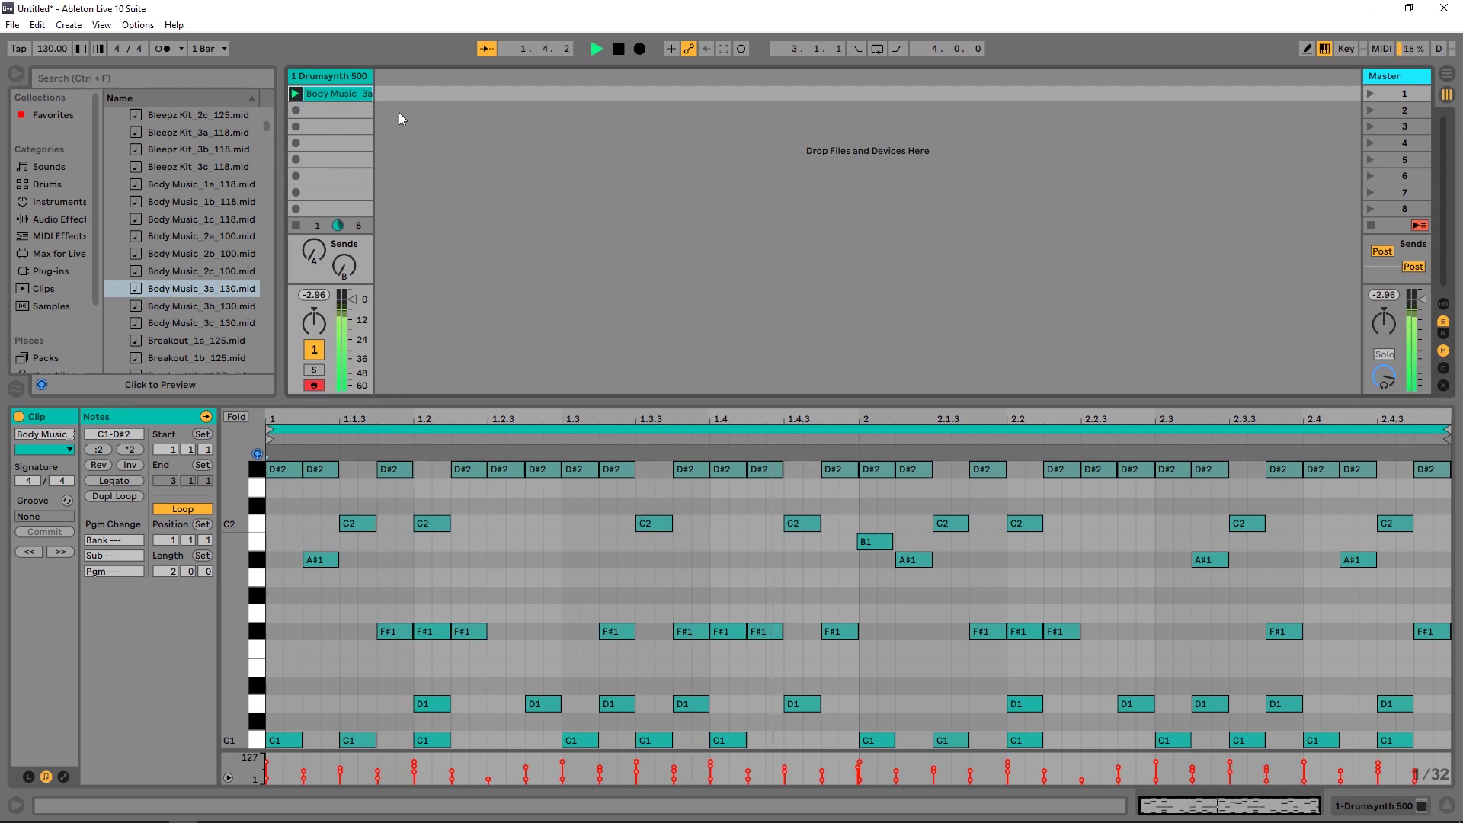
left_click_drag(181, 308, 343, 96)
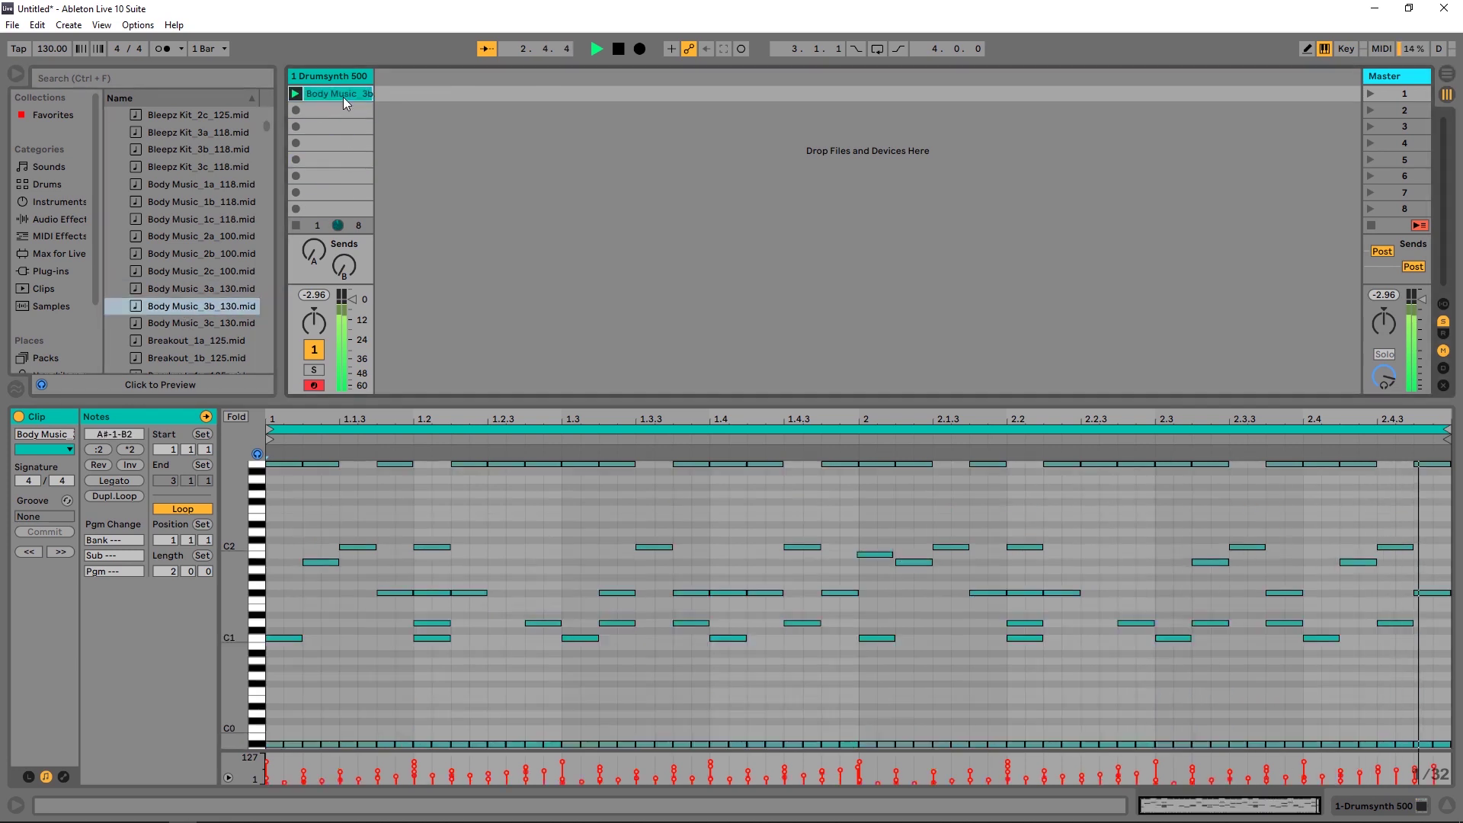
left_click(618, 50)
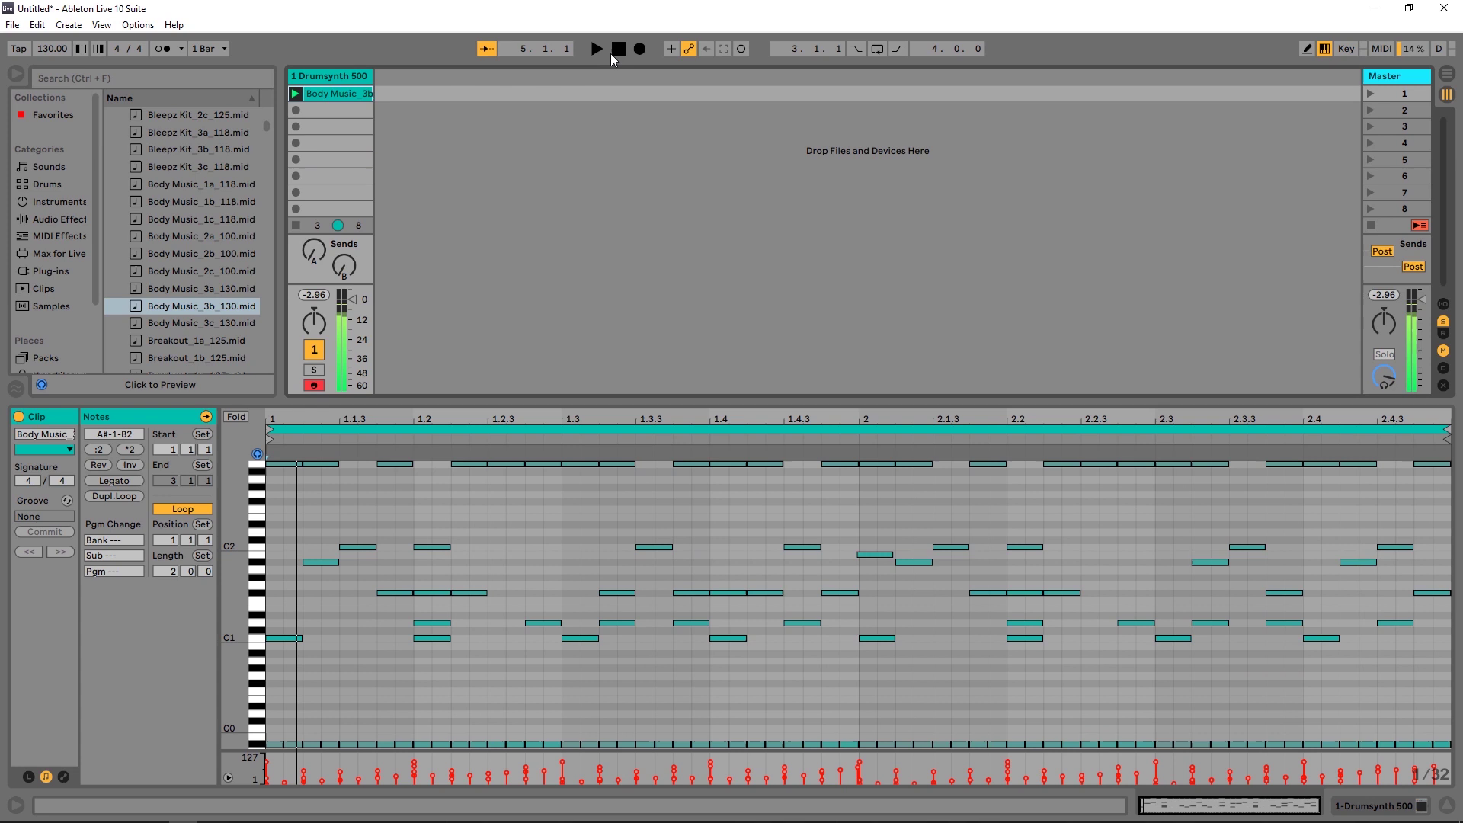
scroll(204, 299, "down", 5)
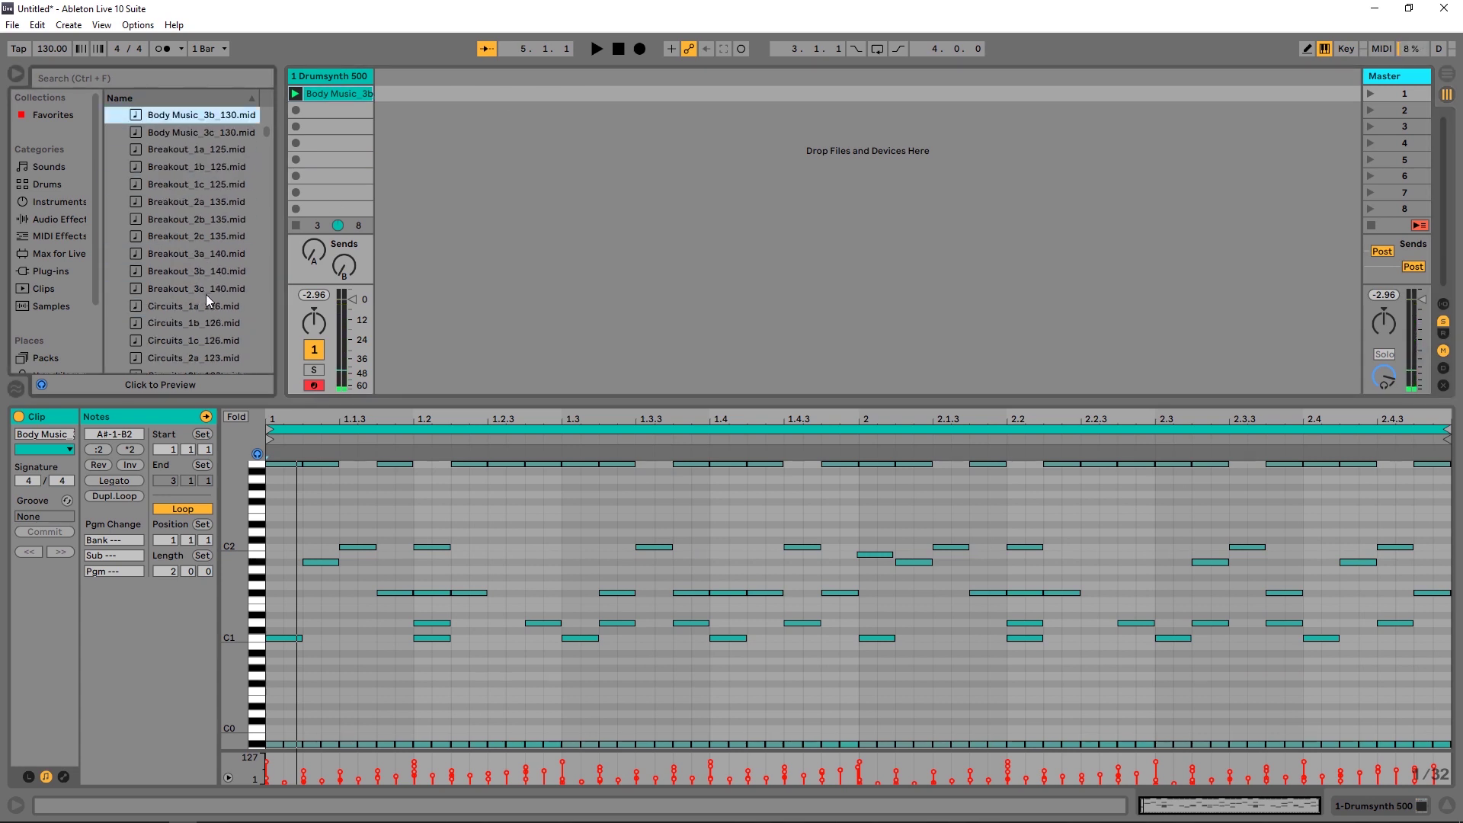
Reopen the Drumsynth 500 editor and load Circuits_2a_123 into the track's first clip slot
left_click(1342, 808)
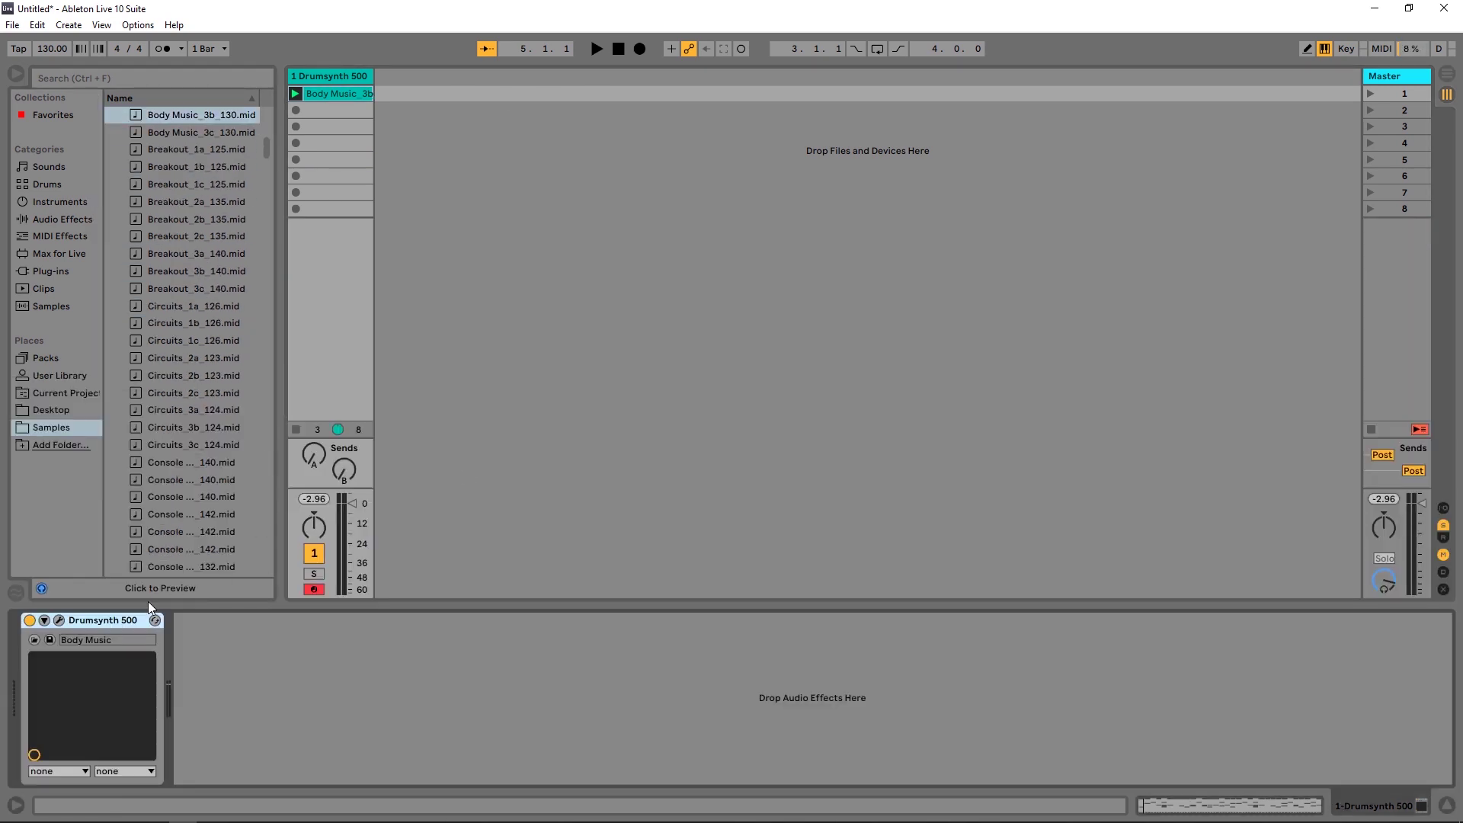
left_click(60, 620)
left_click_drag(465, 109, 644, 96)
scroll(181, 372, "down", 2)
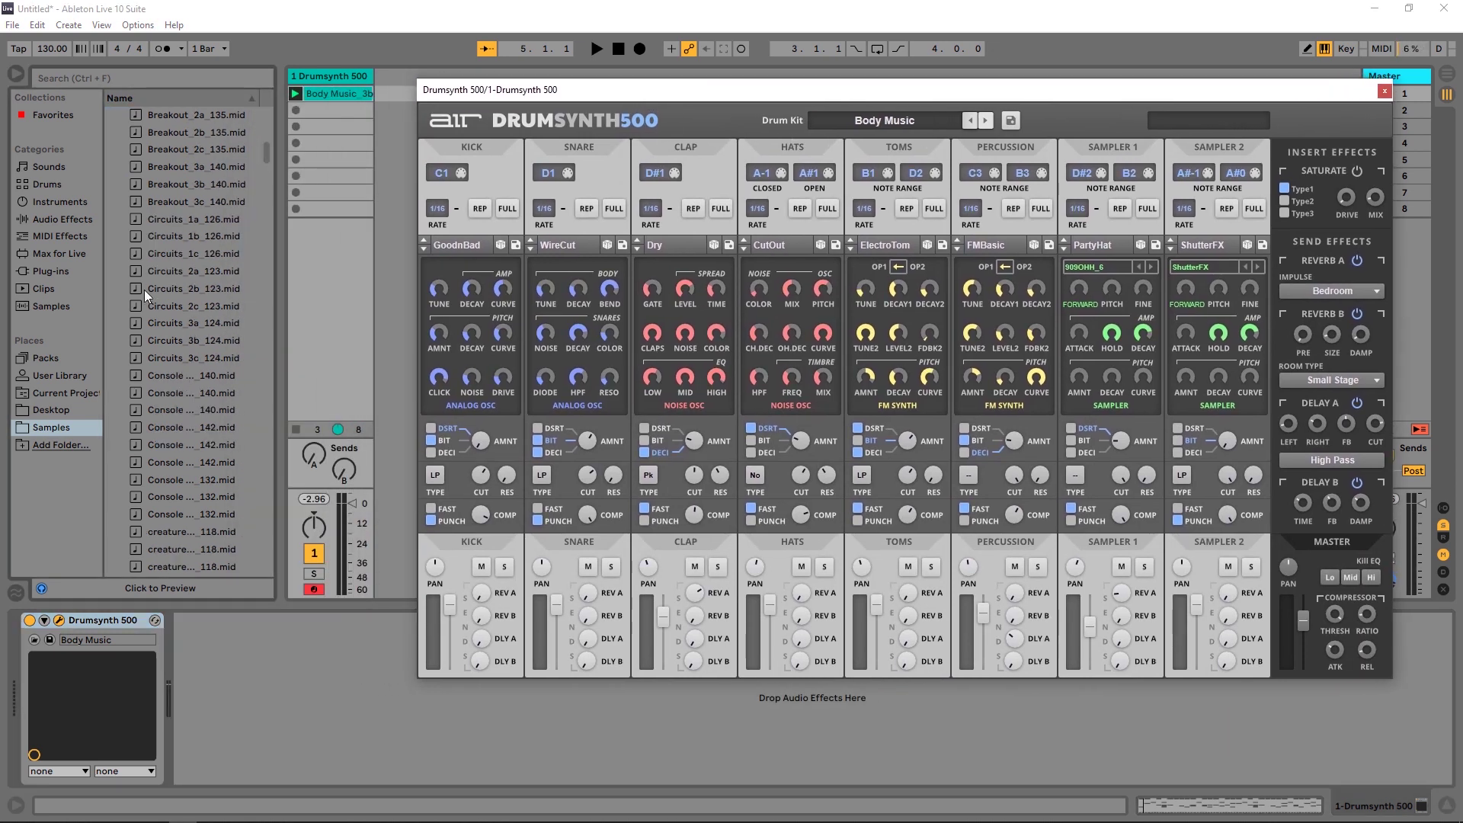
left_click(157, 270)
left_click_drag(323, 102, 323, 94)
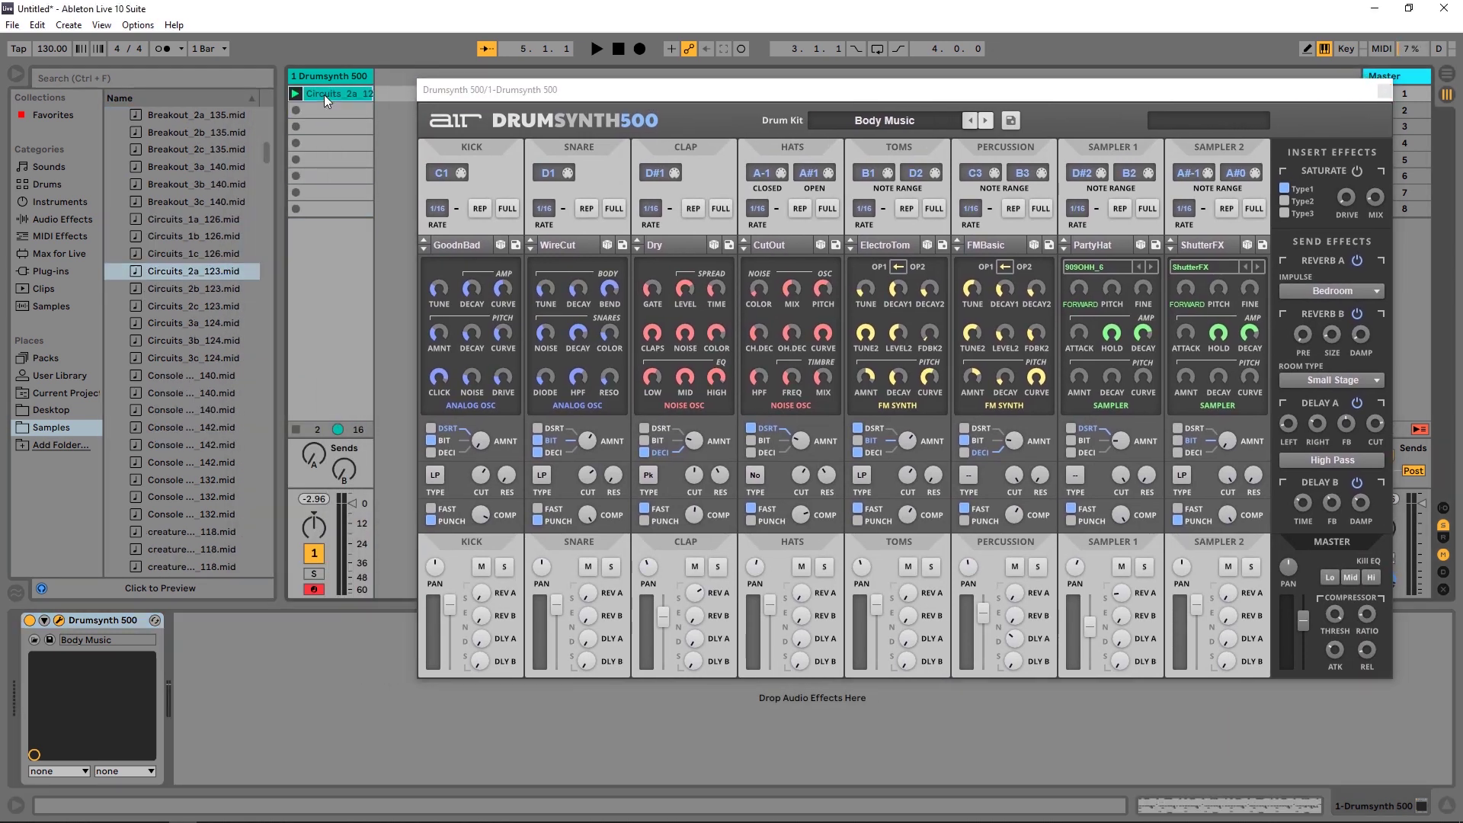
Set the tempo to 123 BPM, switch Drumsynth 500 to the Circuits kit, and play the clip
left_click(49, 49)
type("12")
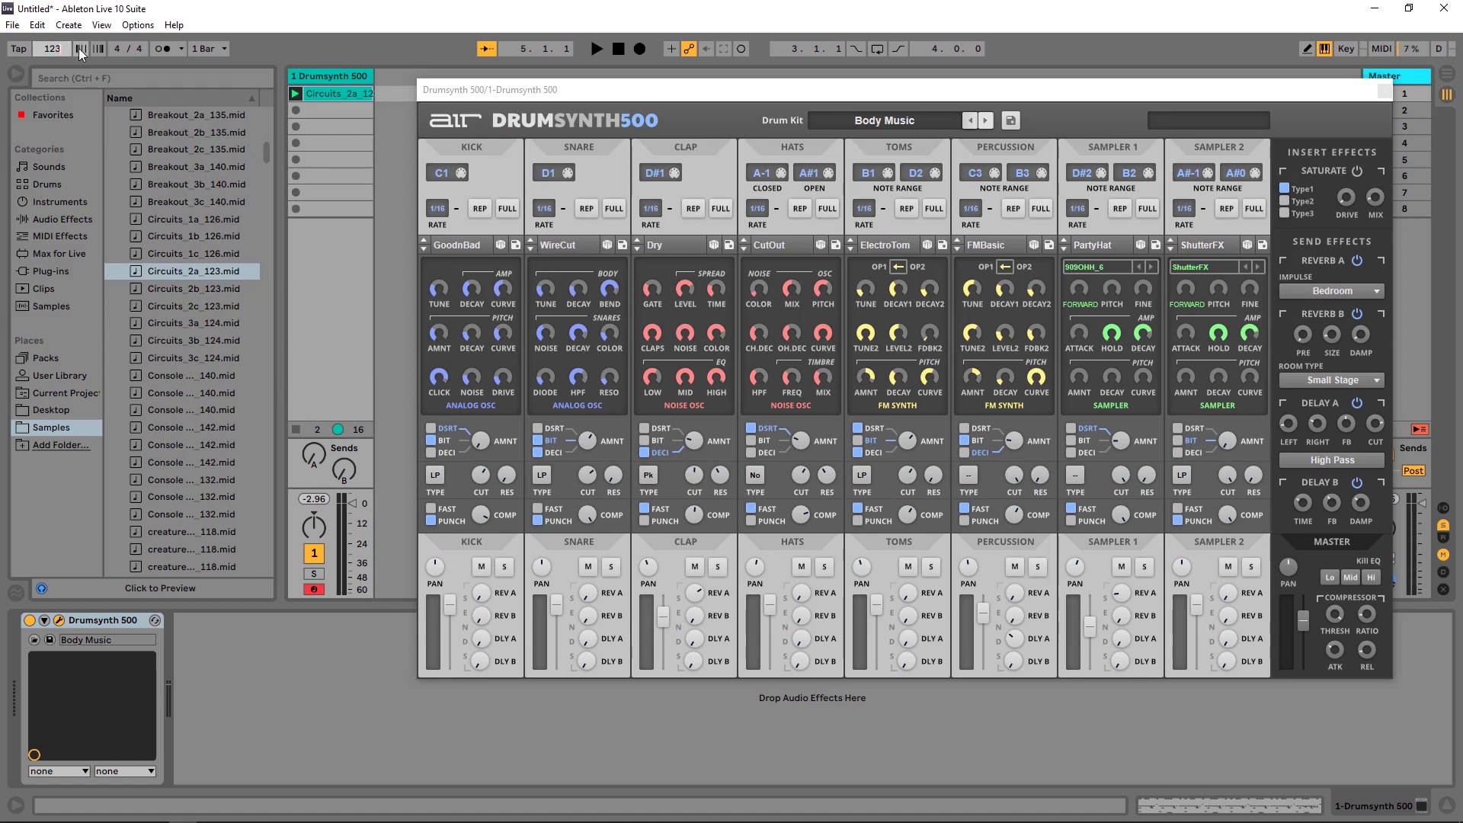
type("3")
key("Return")
left_click(922, 120)
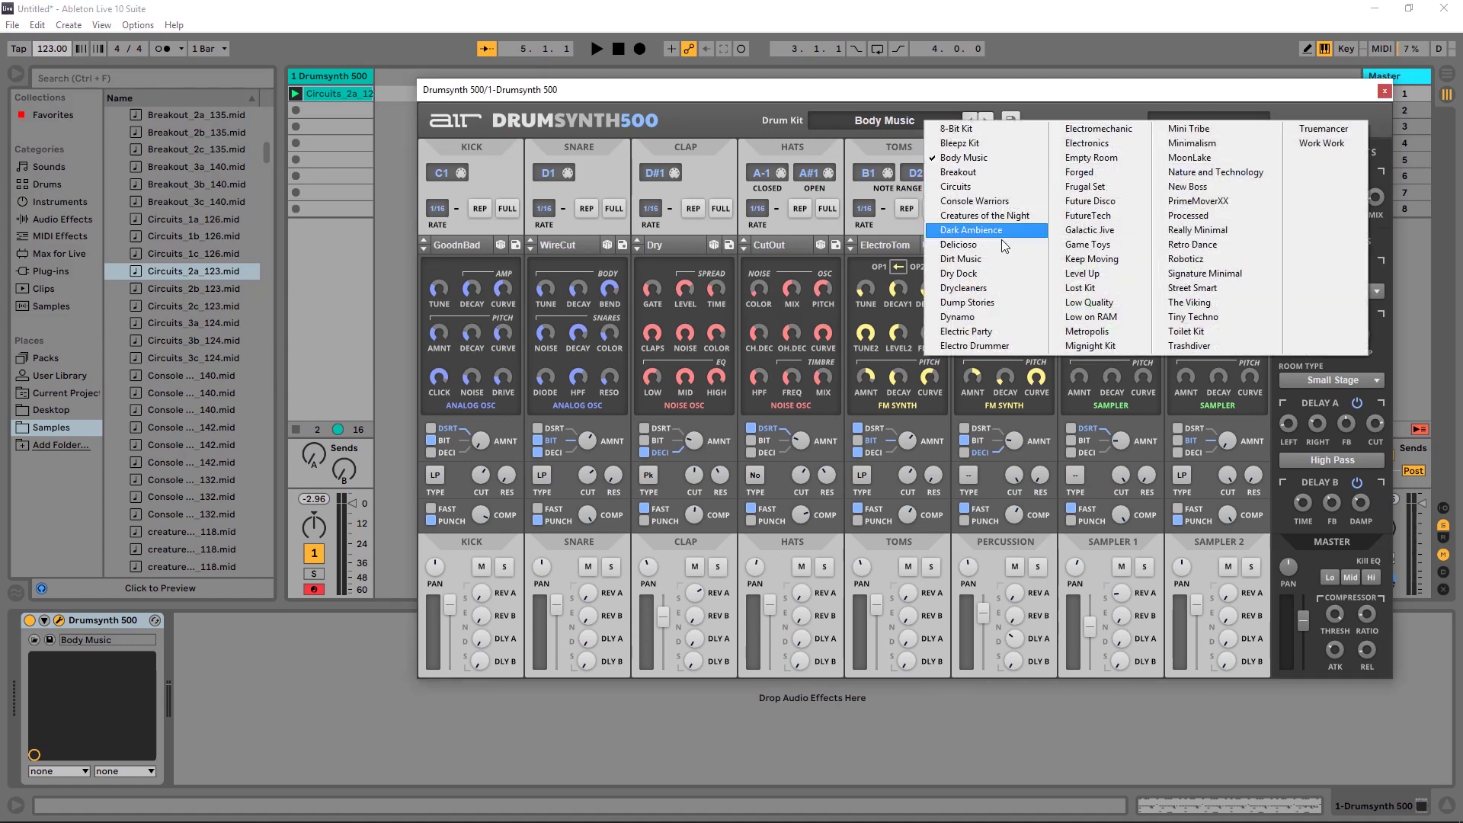
left_click(954, 186)
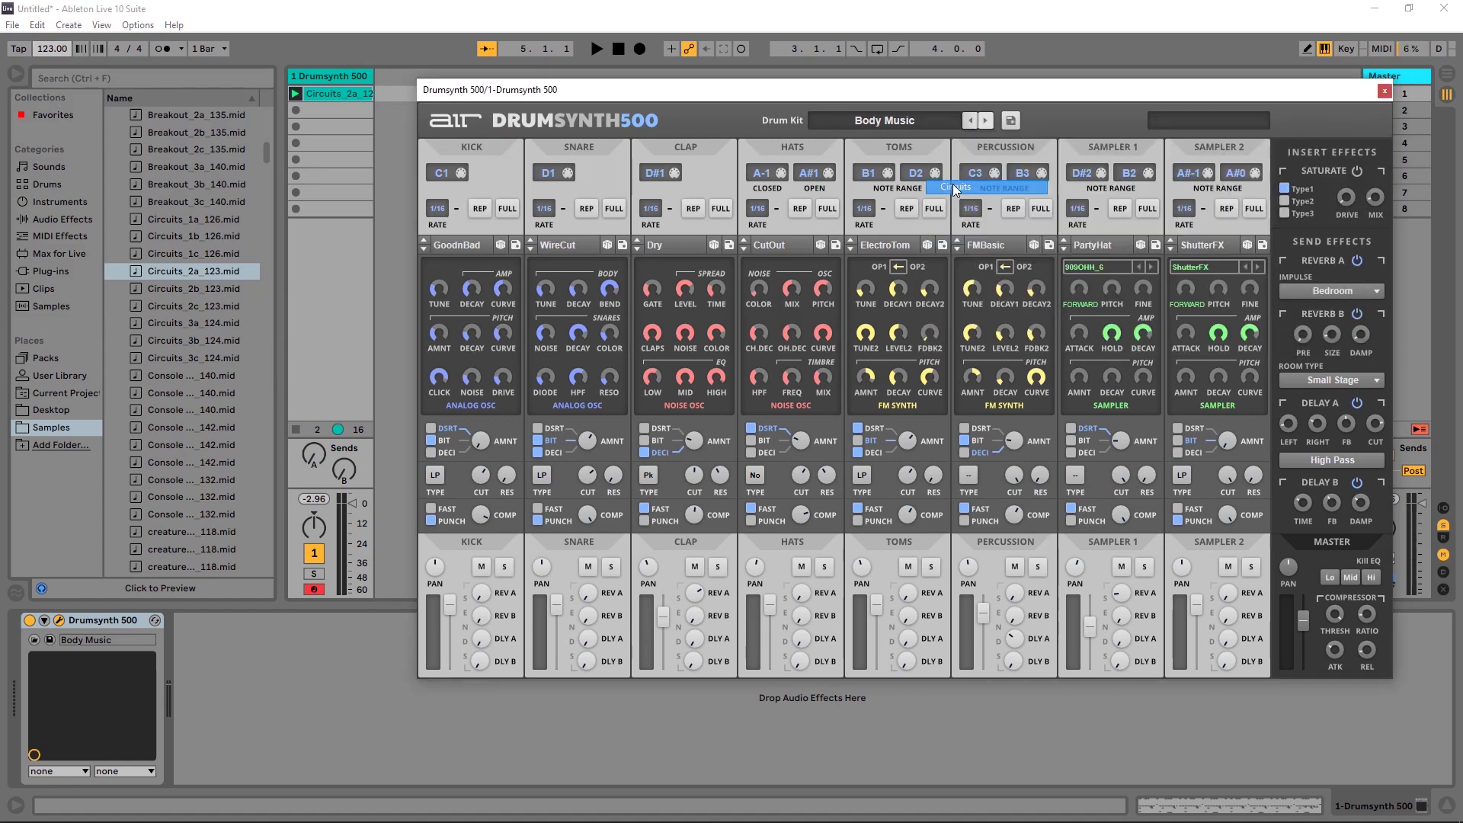
left_click(295, 93)
left_click_drag(495, 96, 473, 90)
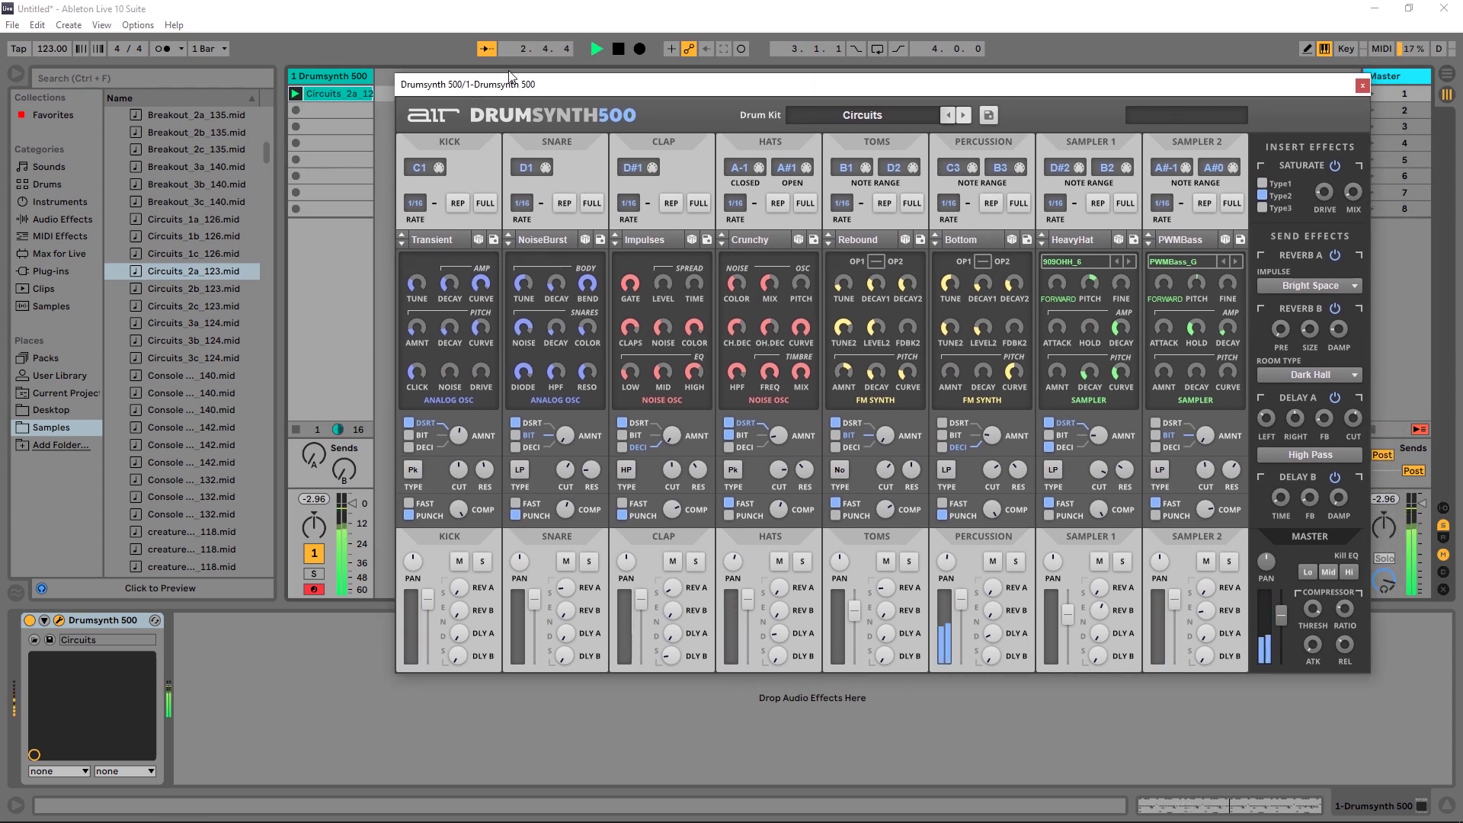
key("space")
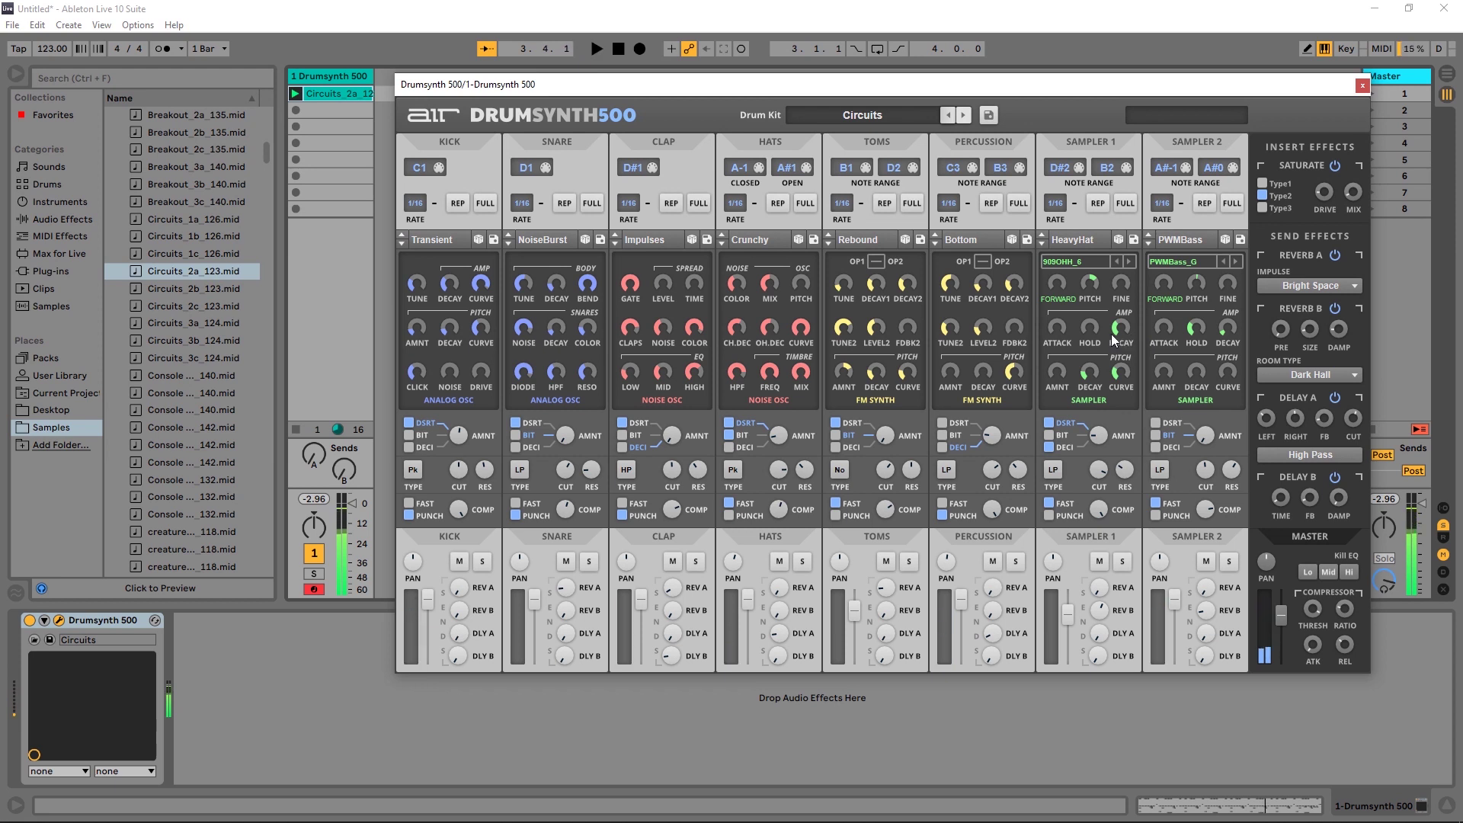